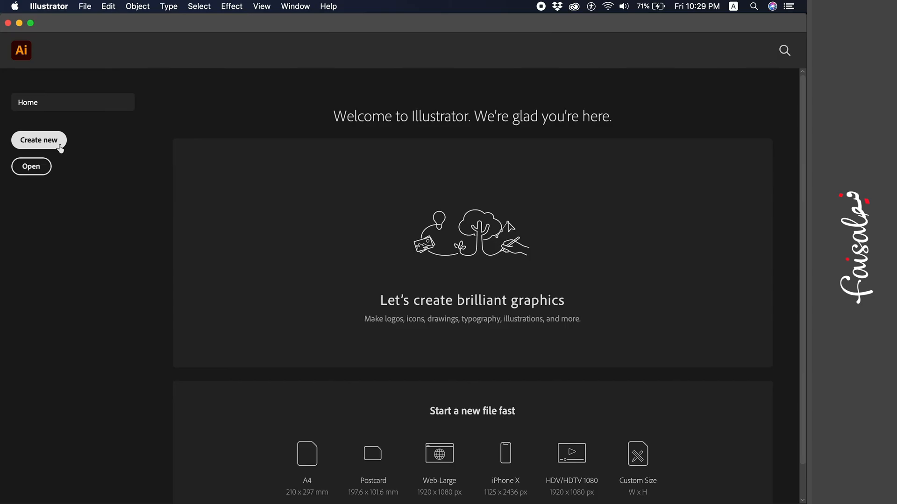
- Start a new 20 × 20 cm document with 8 artboards and show its More Settings
left_click(60, 147)
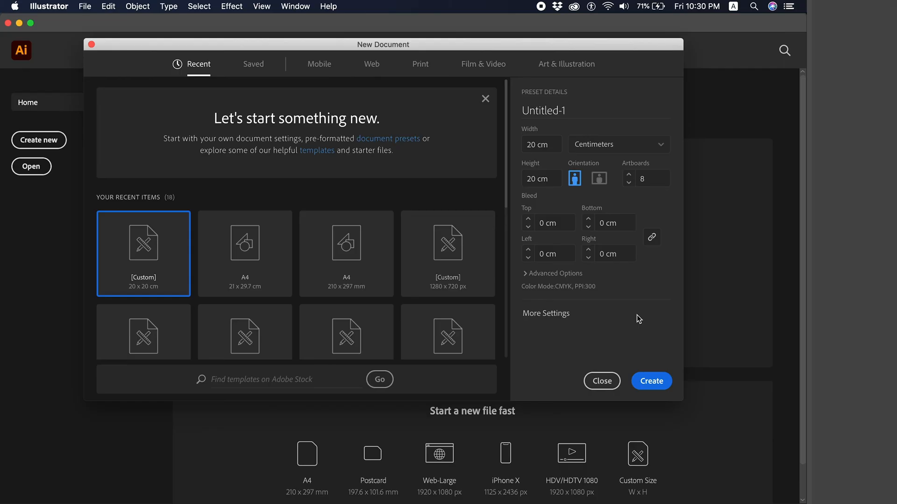
left_click(541, 319)
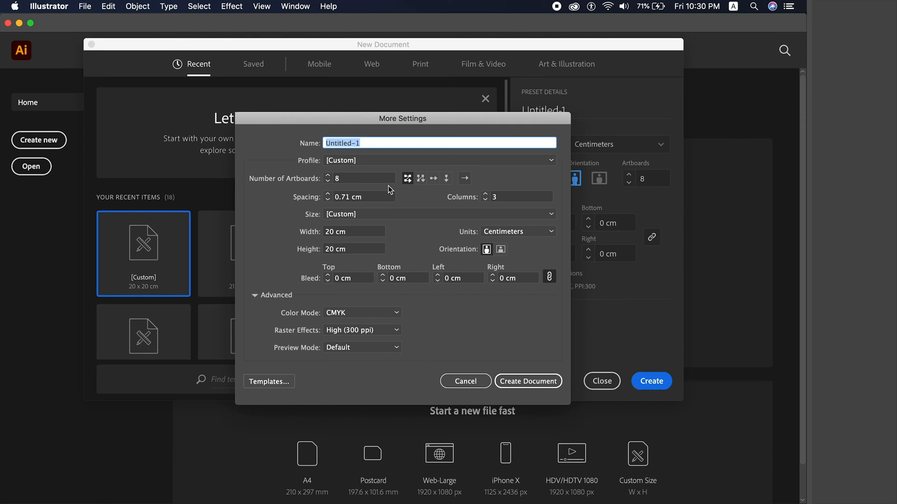
left_click(349, 179)
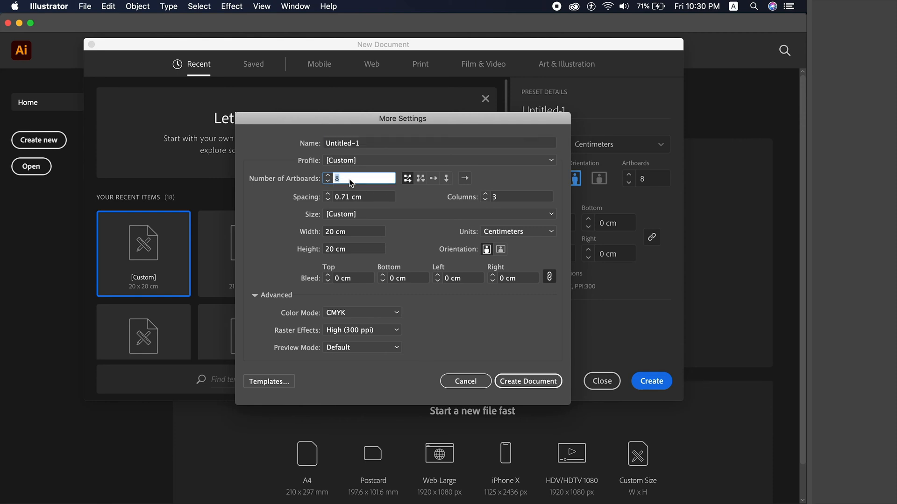
type("1")
key("Tab")
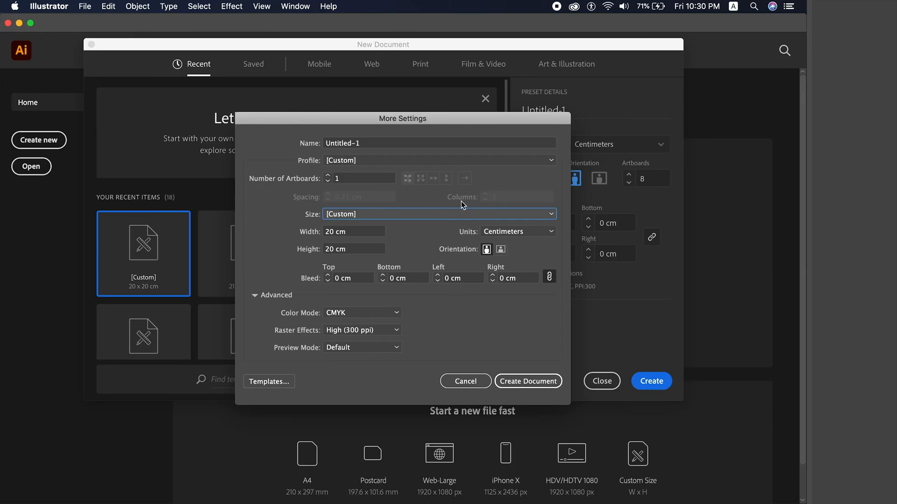
left_click(360, 178)
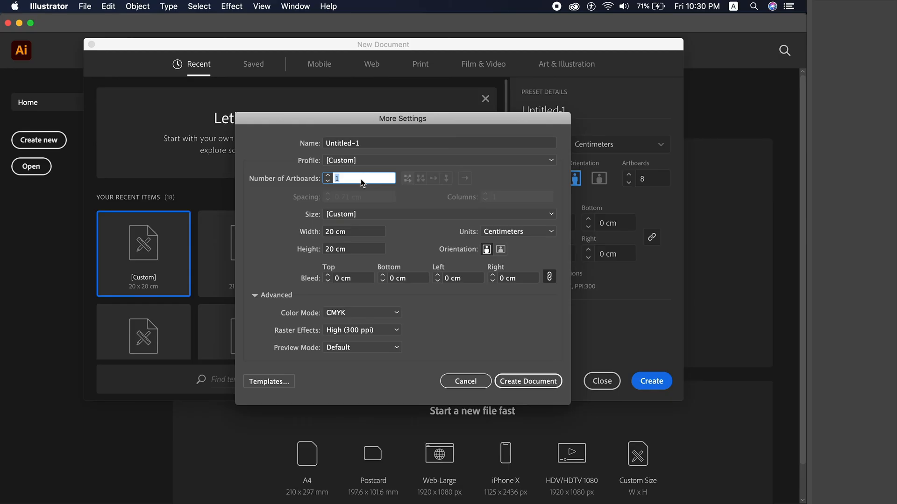
type("8")
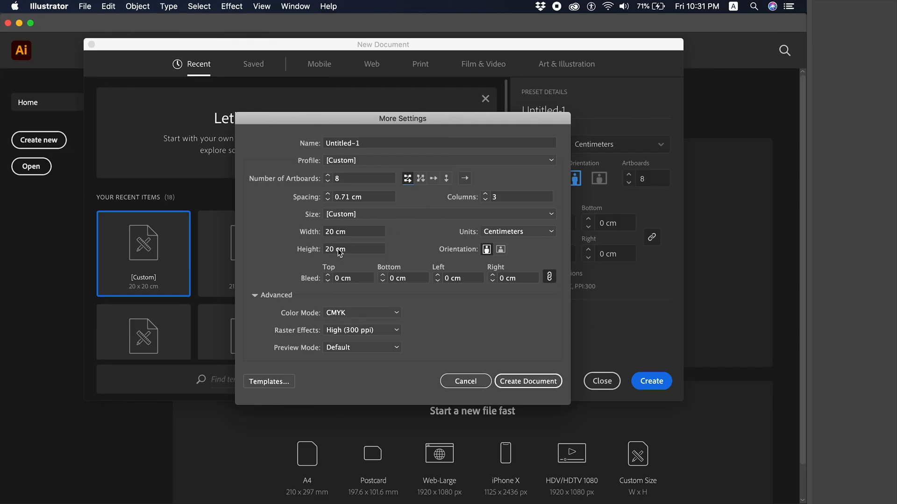
- Set the artboard spacing to 1 cm and reduce the column count to 2
left_click(365, 195)
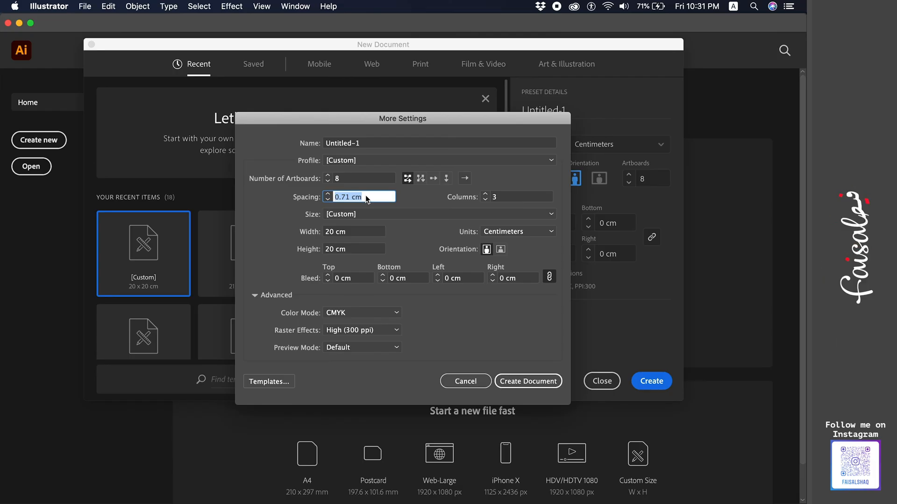
type("1")
key("Tab")
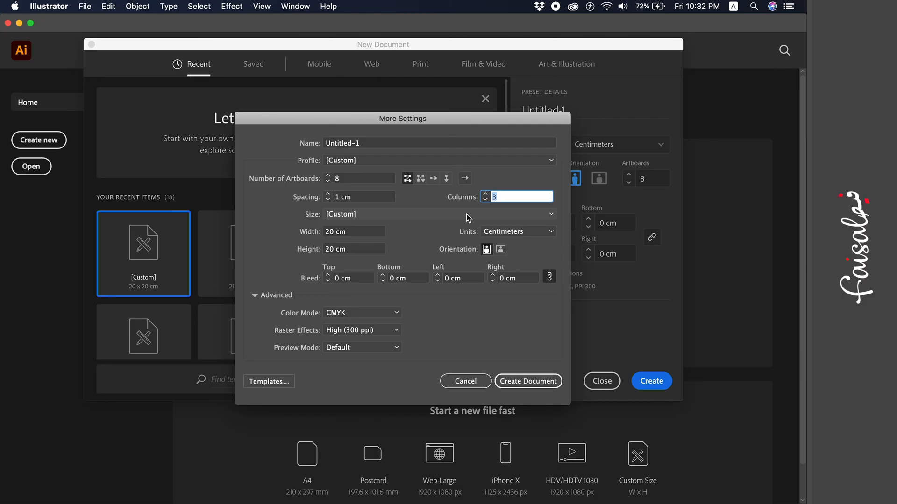
left_click(485, 195)
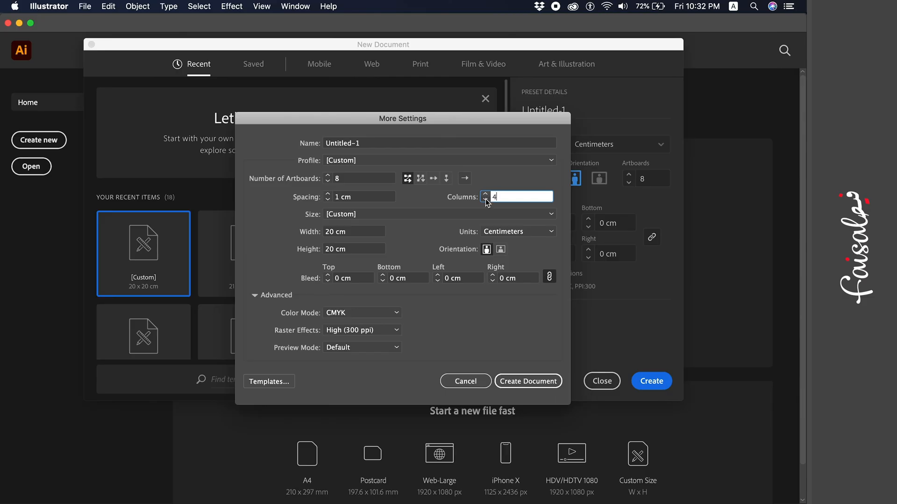
left_click(486, 200)
left_click(487, 200)
- Create the document and make the top artboards 1–3 active in turn
left_click(537, 386)
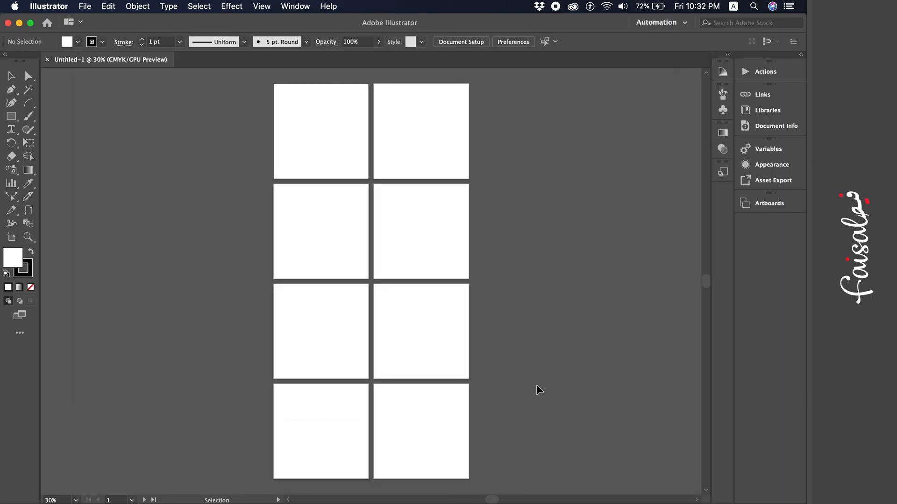
left_click(342, 203)
left_click(360, 155)
left_click(431, 148)
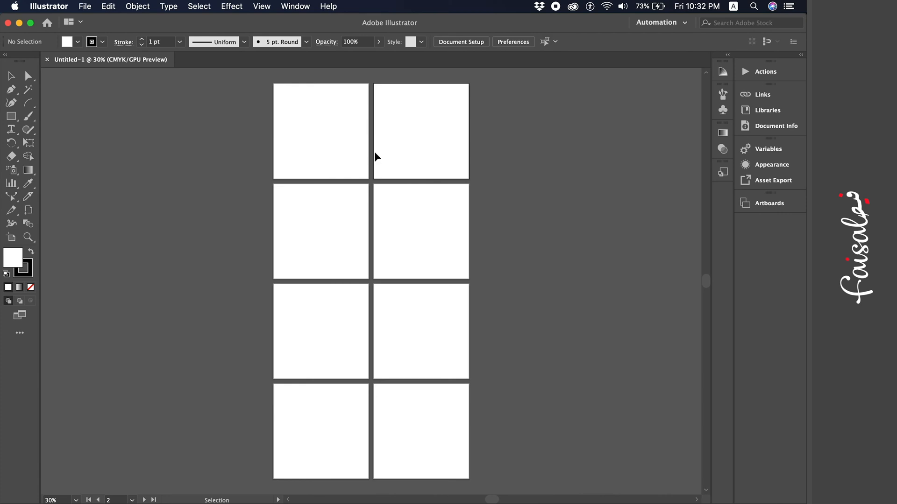
left_click(312, 149)
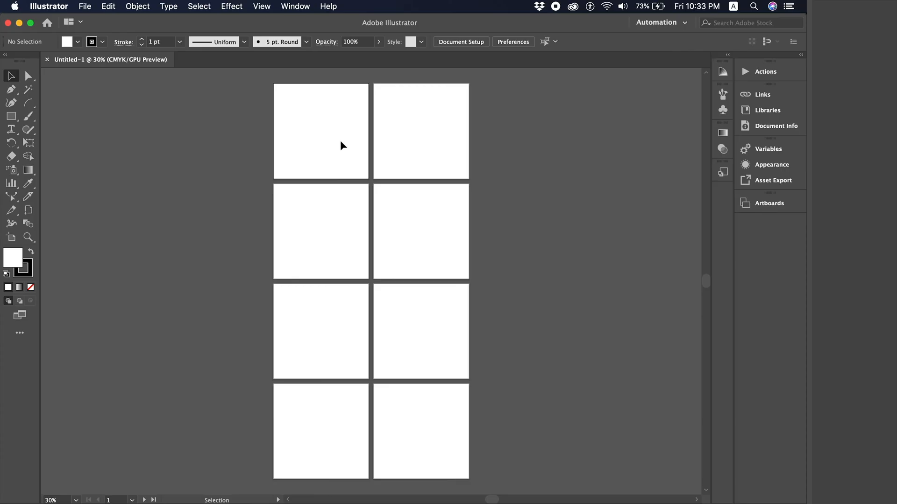
left_click(401, 135)
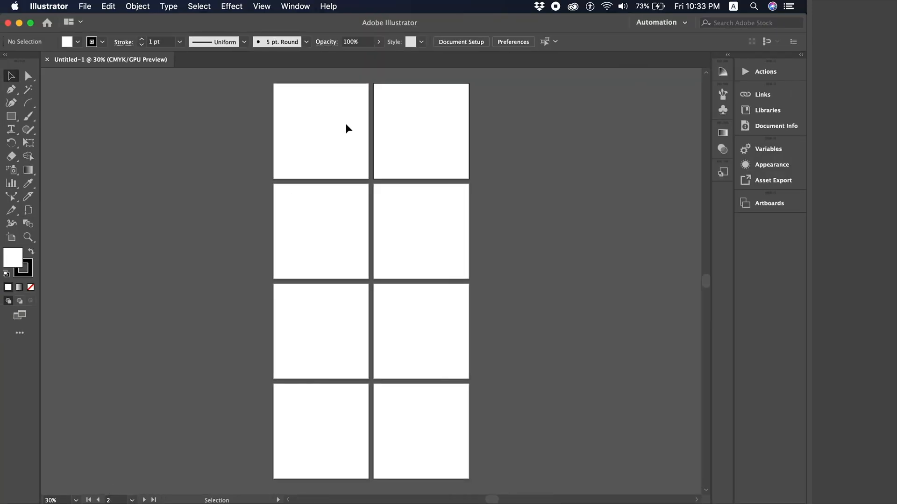
- Make each artboard active in order, from Artboard 1 through Artboard 8
left_click(317, 147)
left_click(427, 140)
left_click(329, 258)
left_click(411, 234)
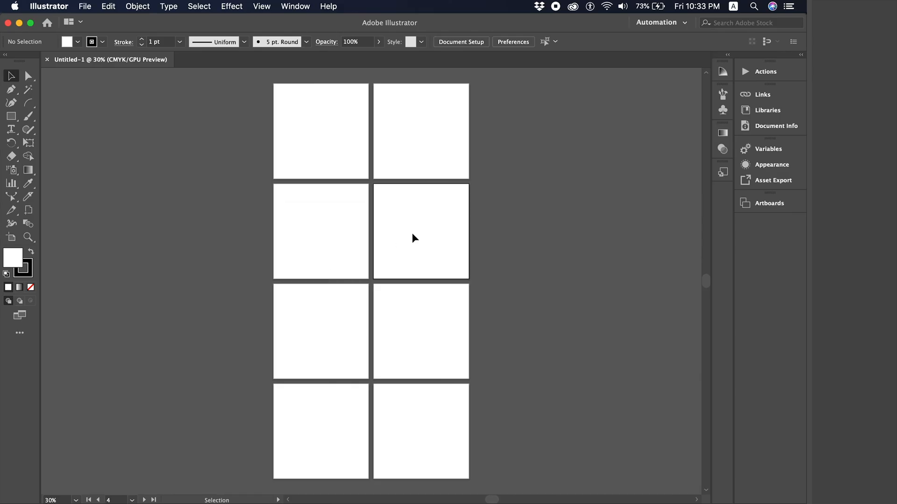
left_click(322, 331)
left_click(401, 319)
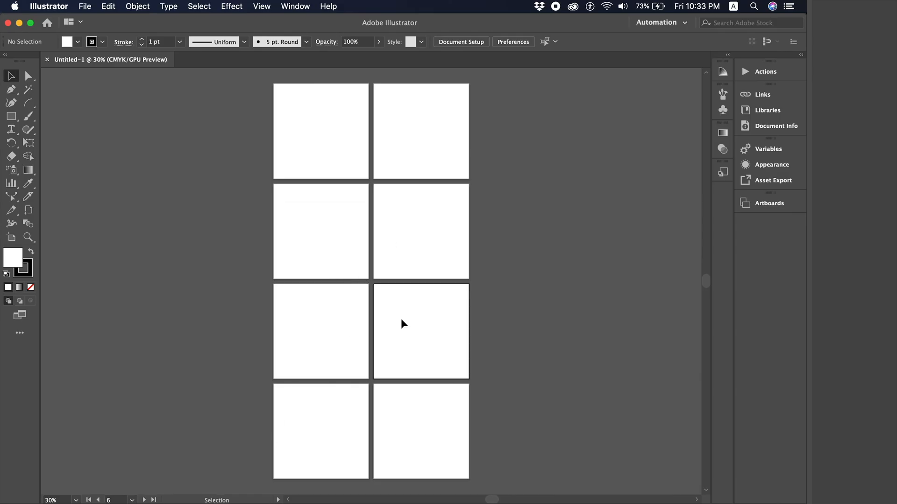
left_click(303, 422)
left_click(431, 413)
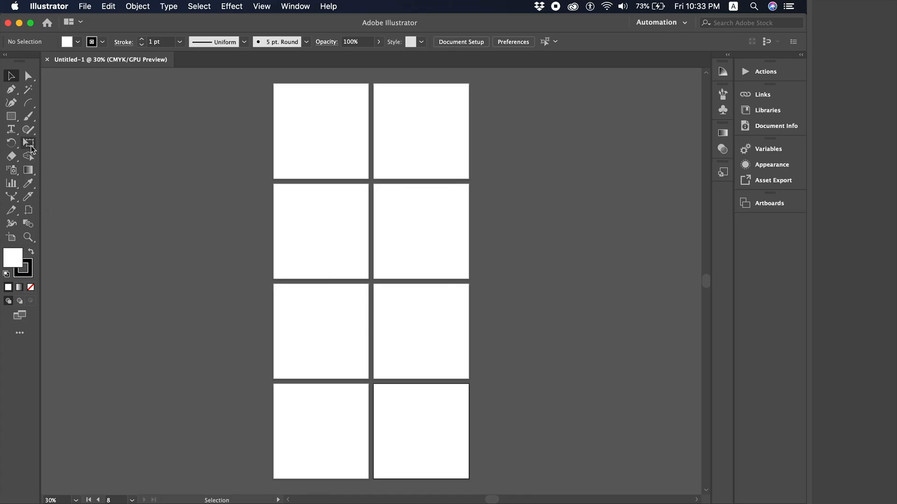
- With the Artboard Tool, drag Artboard 1 left, then undo so it stays at X 10 cm, Y 10 cm
left_click(11, 238)
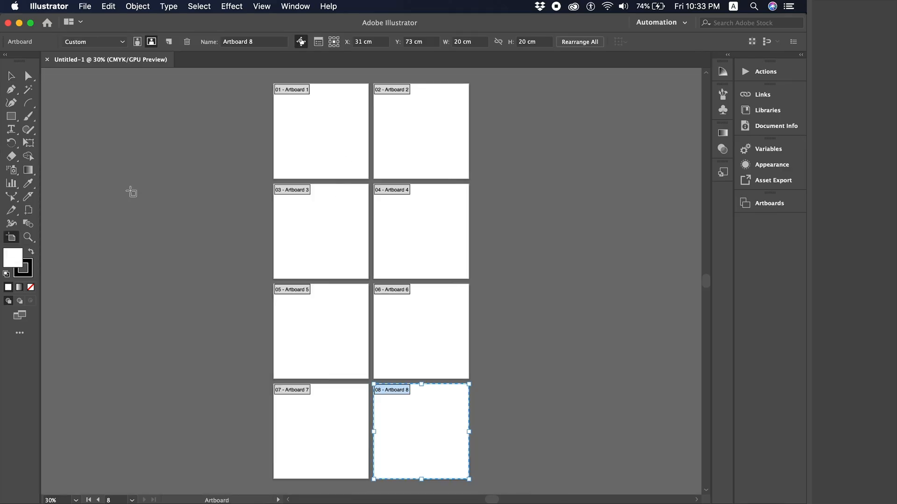
left_click(343, 138)
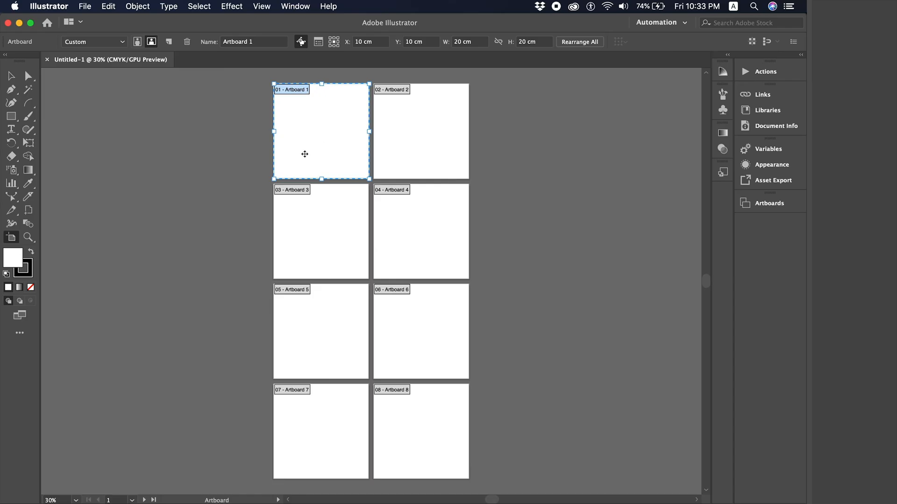
left_click_drag(301, 154, 195, 154)
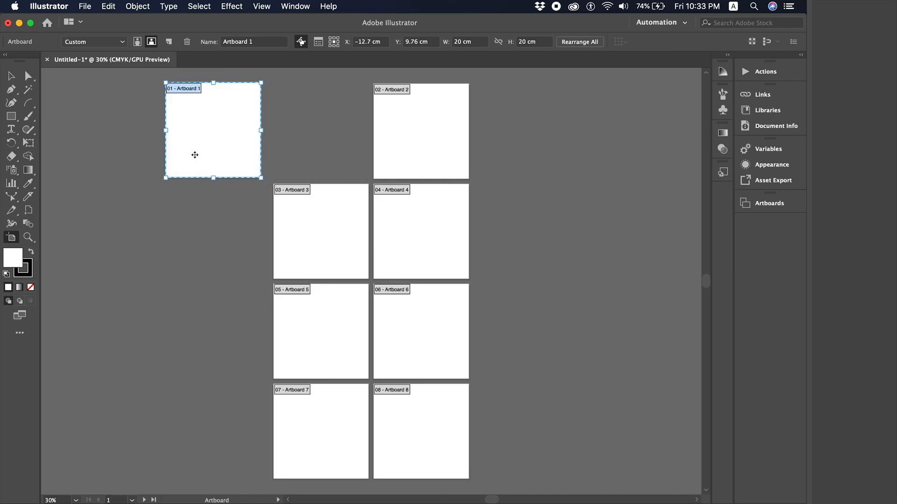
key("super+z")
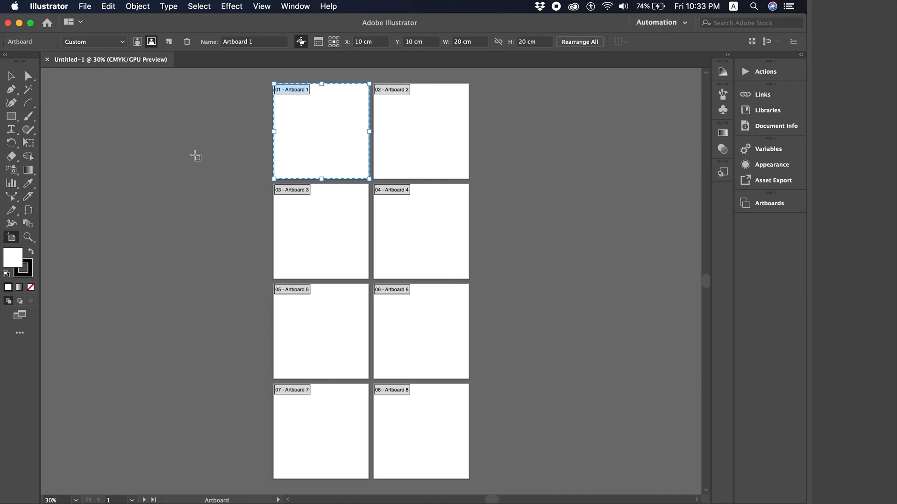
- Open the Artboards panel and select the Artboard 2, 3, 4 and 7 rows
left_click(296, 6)
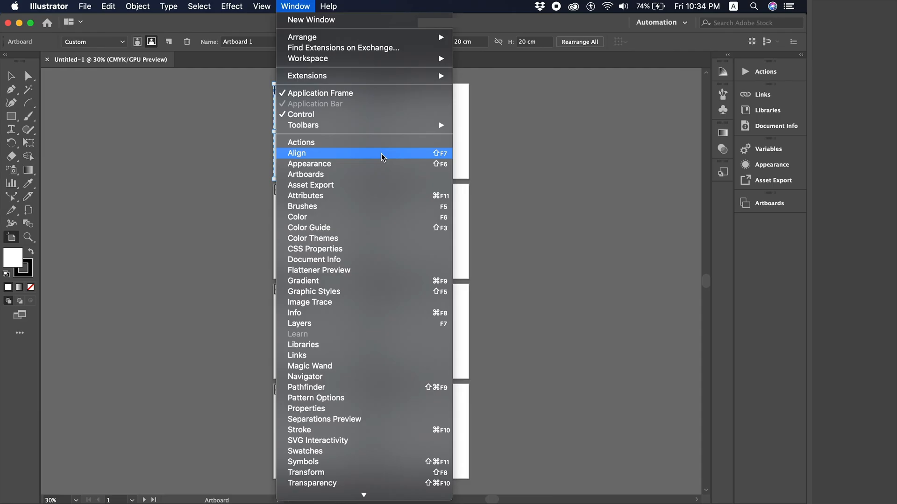
left_click(362, 178)
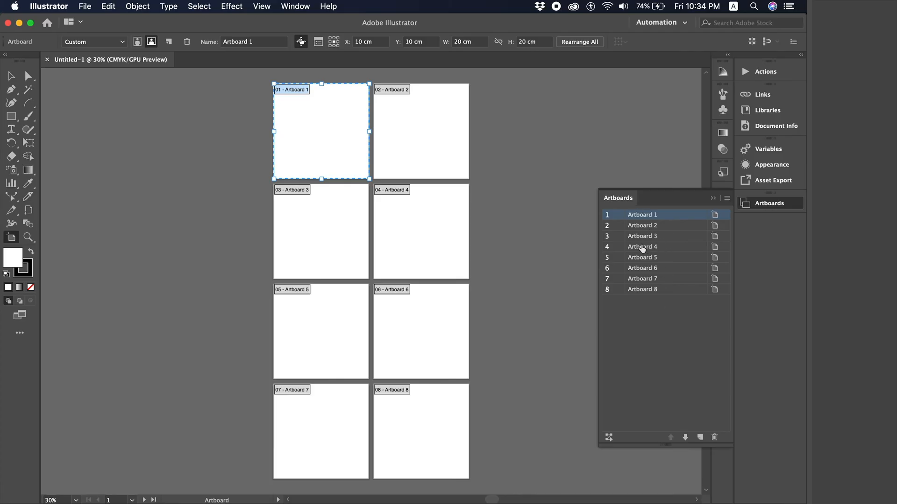
left_click(657, 228)
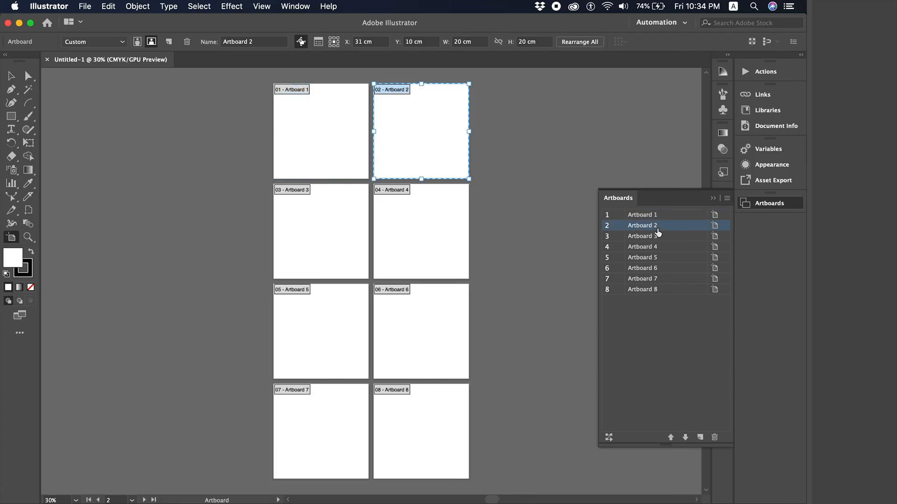
left_click(653, 238)
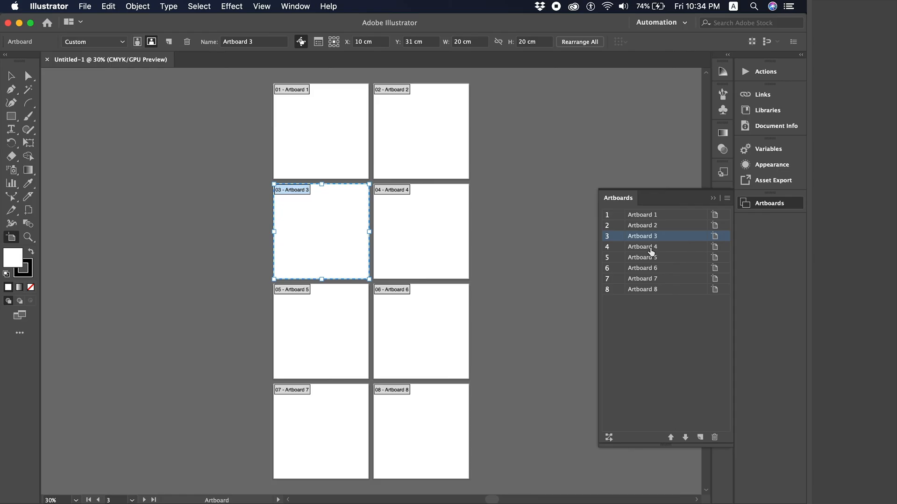
left_click(650, 248)
left_click(649, 279)
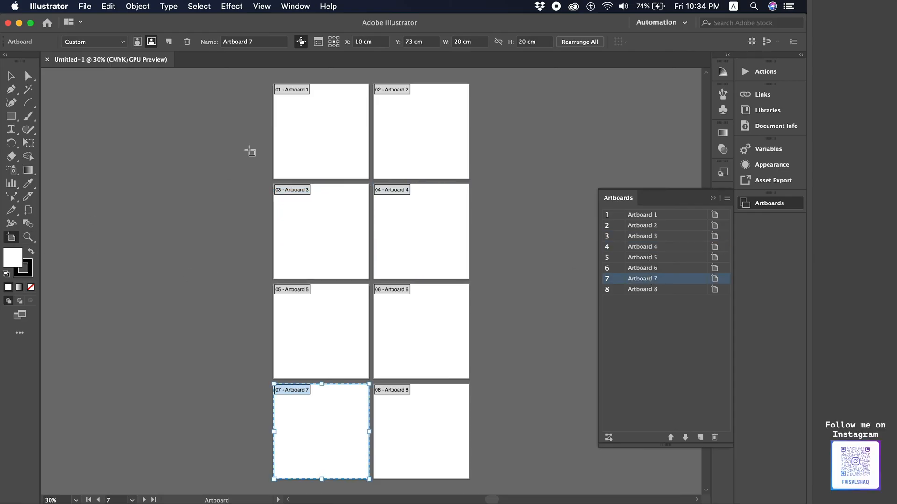
- Undo an extra drawn artboard, select all eight artboards, and return to the Selection Tool
left_click_drag(265, 76, 475, 483)
key("super+z")
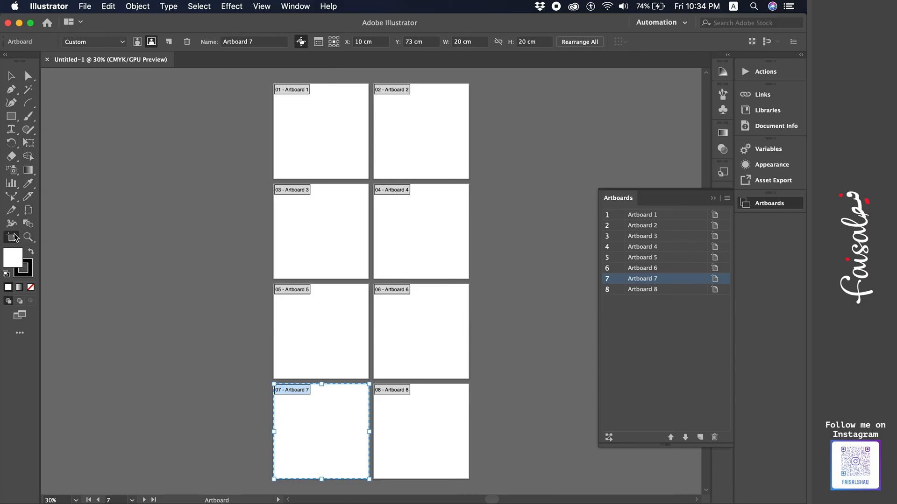
left_click(325, 111)
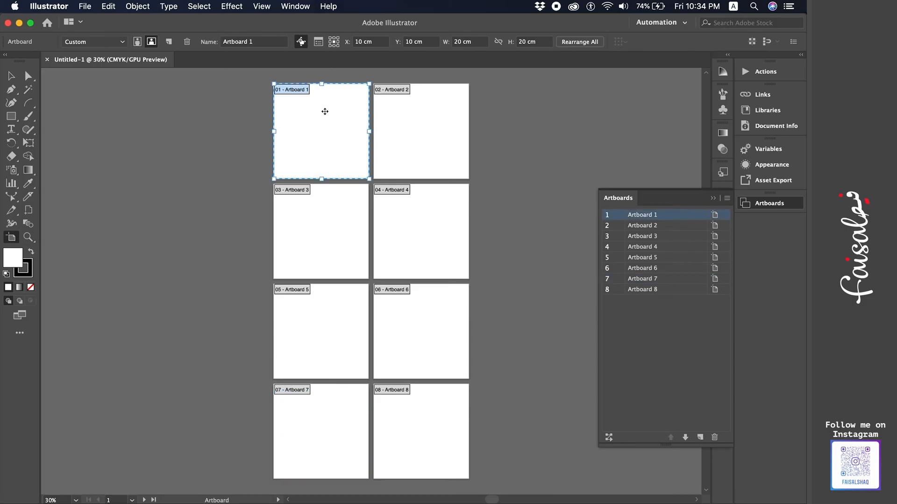
key("super+a")
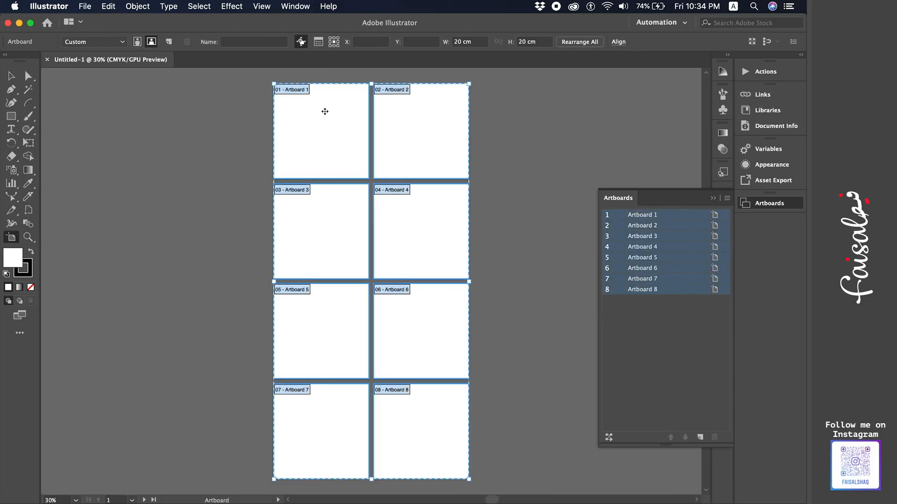
left_click(192, 10)
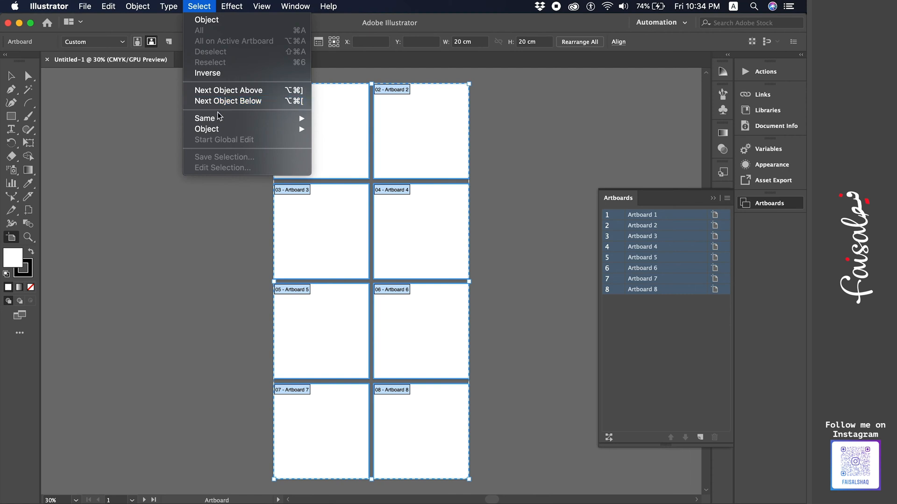
left_click(142, 120)
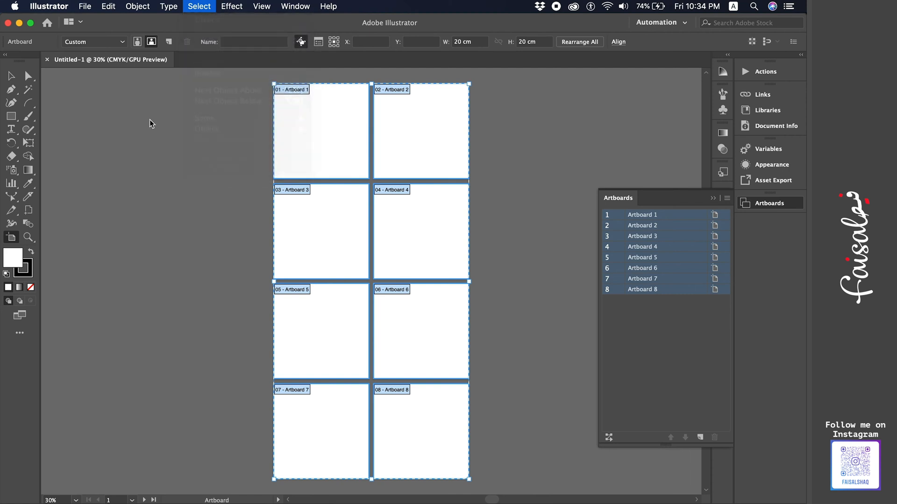
left_click(8, 78)
left_click(637, 325)
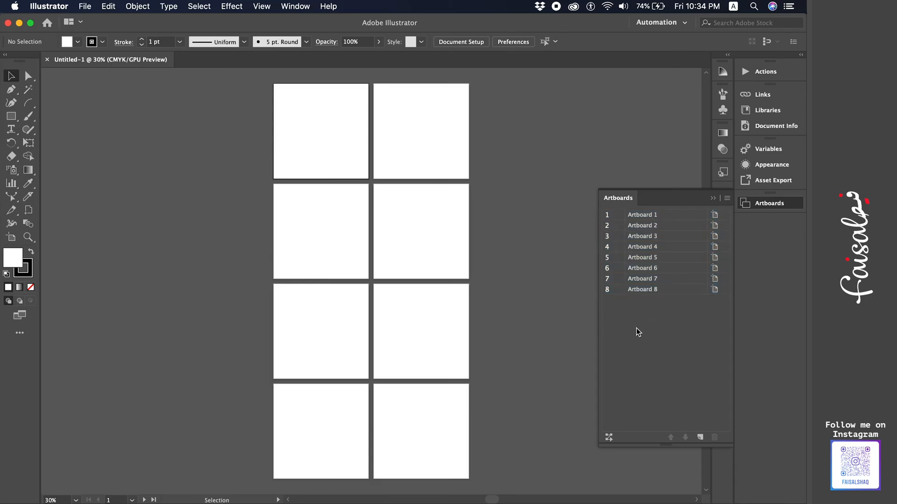
left_click(668, 217)
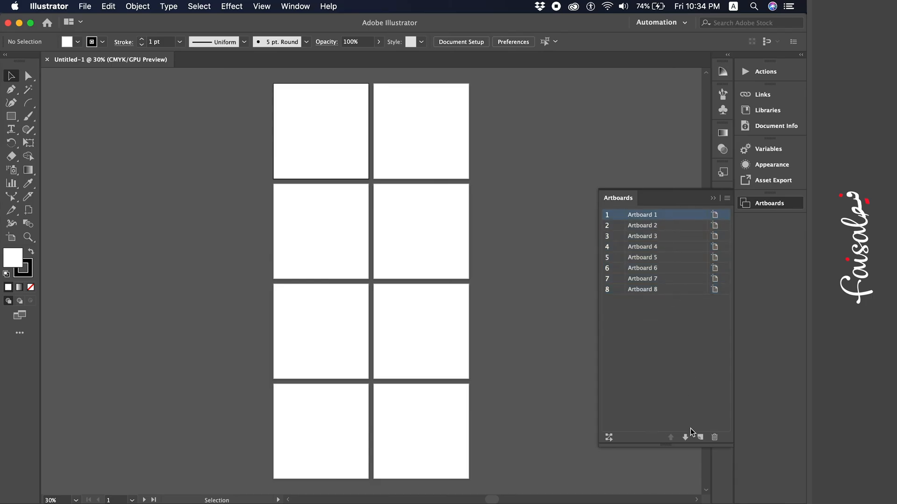
left_click(670, 227)
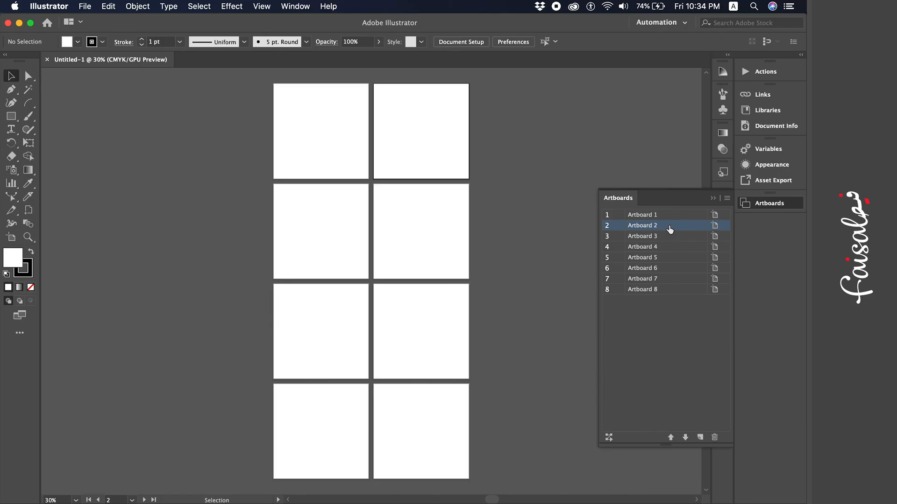
left_click(653, 239)
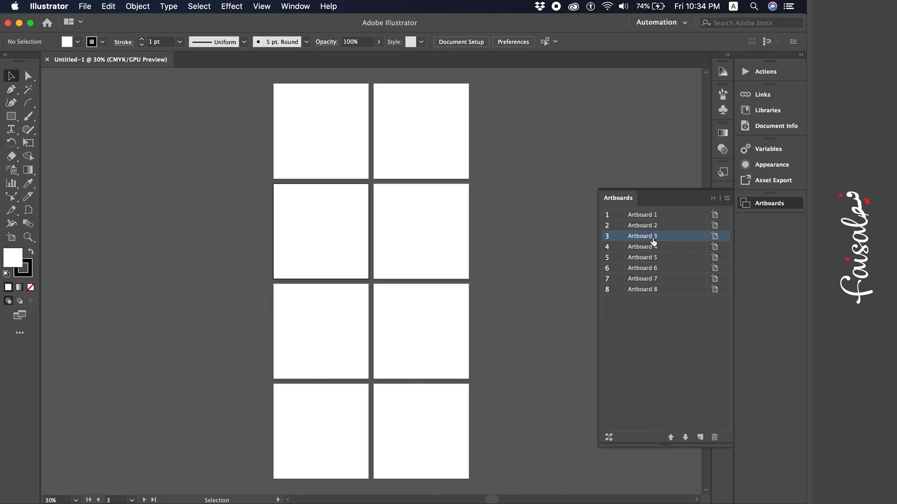
left_click(654, 253)
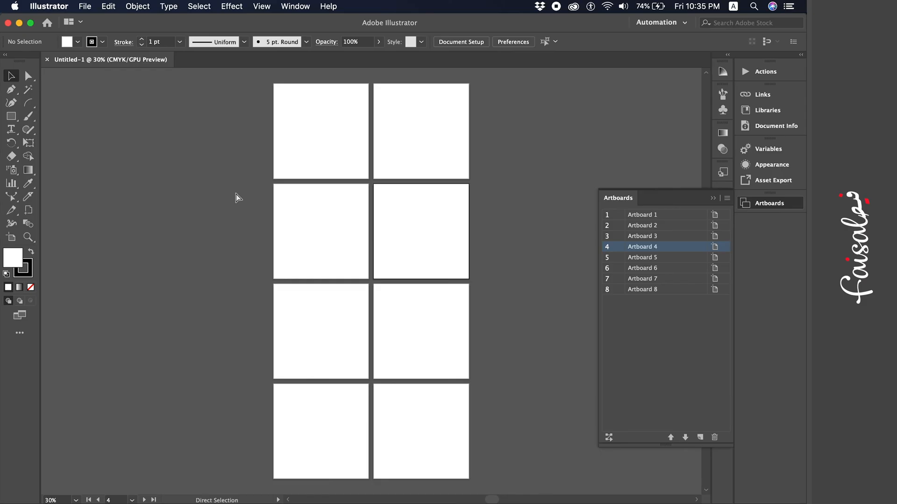
- Create a new document with eight 20 cm artboards arranged Grid by Column in 3 rows
key("super+n")
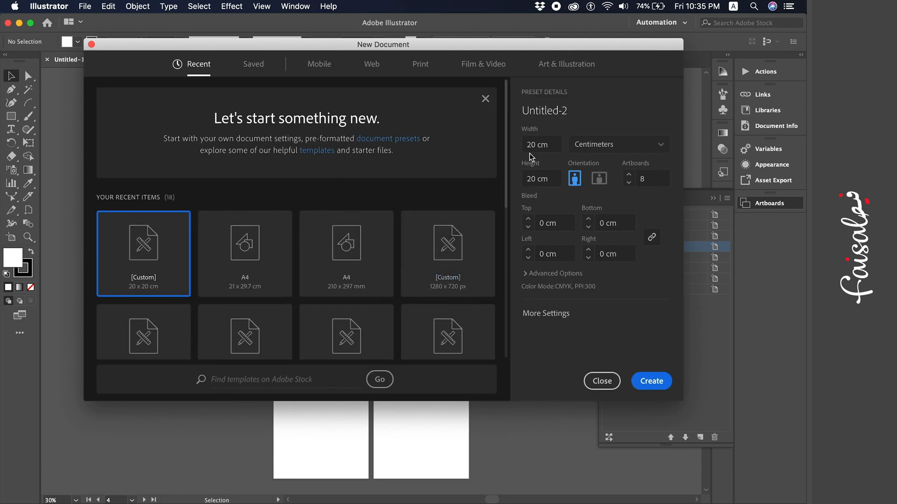
left_click(539, 319)
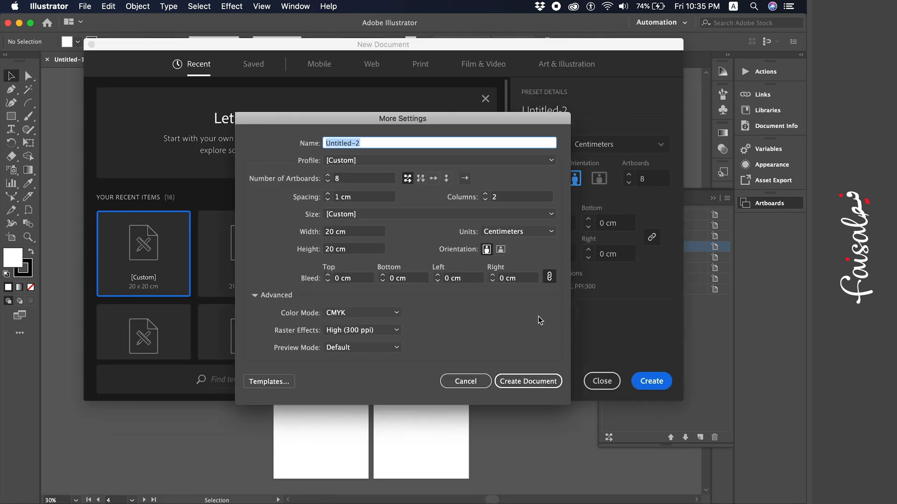
left_click(421, 181)
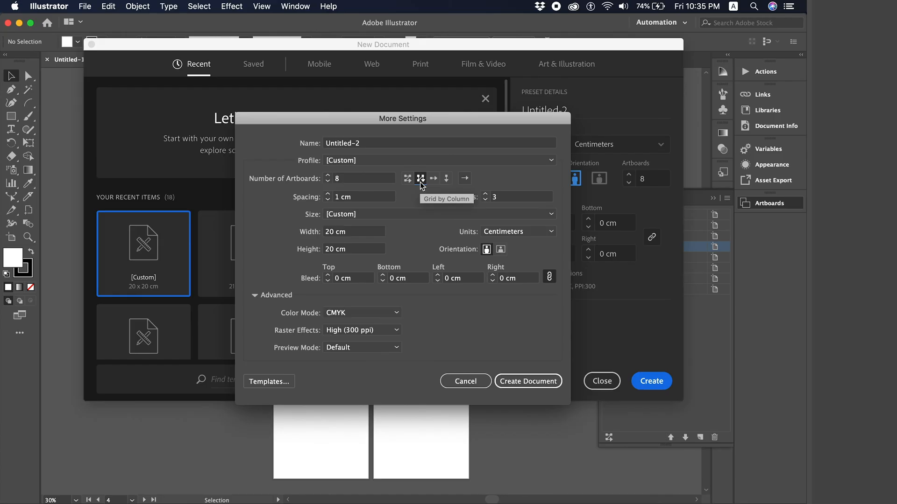
left_click(421, 183)
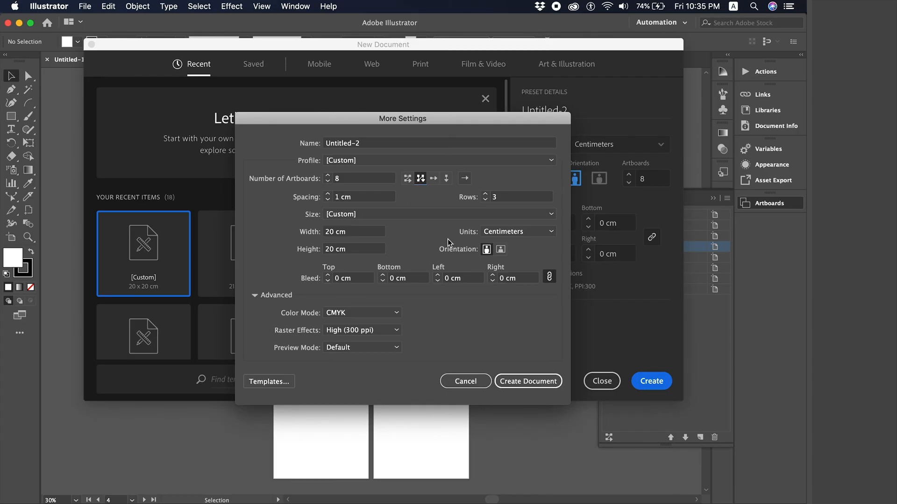
left_click(537, 381)
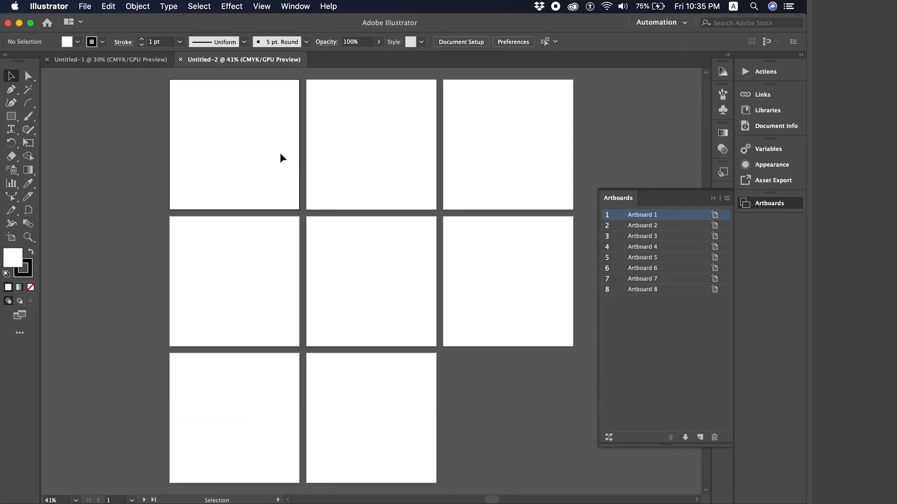
left_click(329, 147)
left_click(264, 120)
left_click(278, 243)
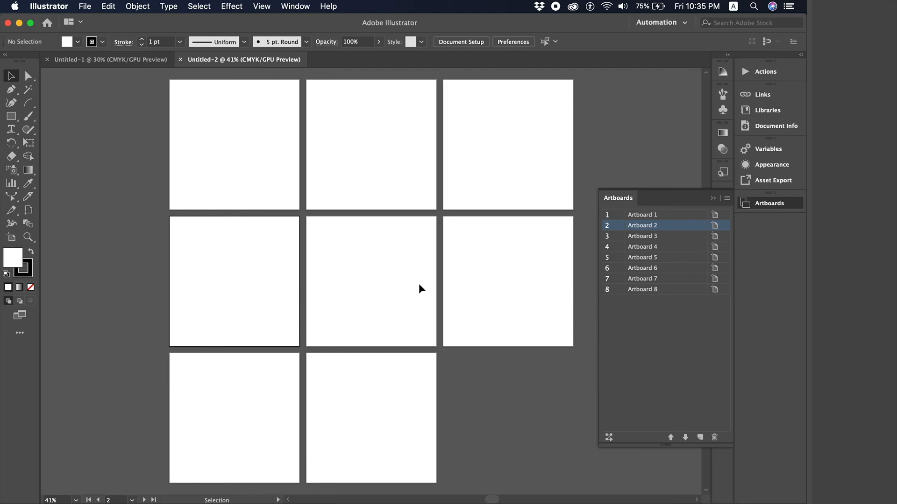
left_click(270, 175)
left_click(256, 231)
left_click(237, 396)
left_click(378, 125)
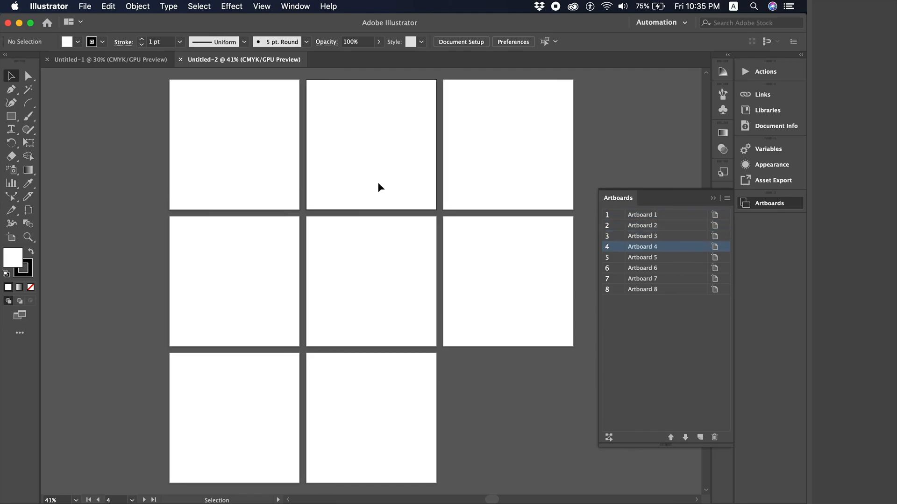
left_click(371, 231)
left_click(383, 402)
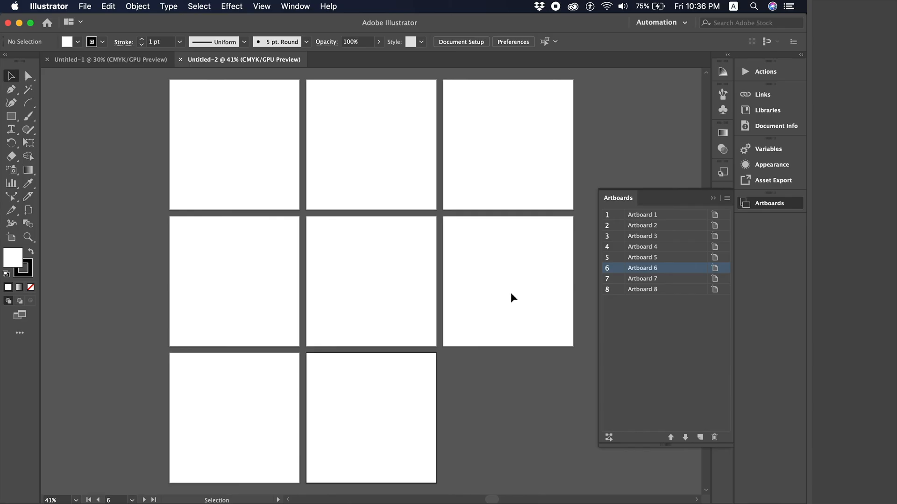
left_click(511, 111)
left_click(498, 259)
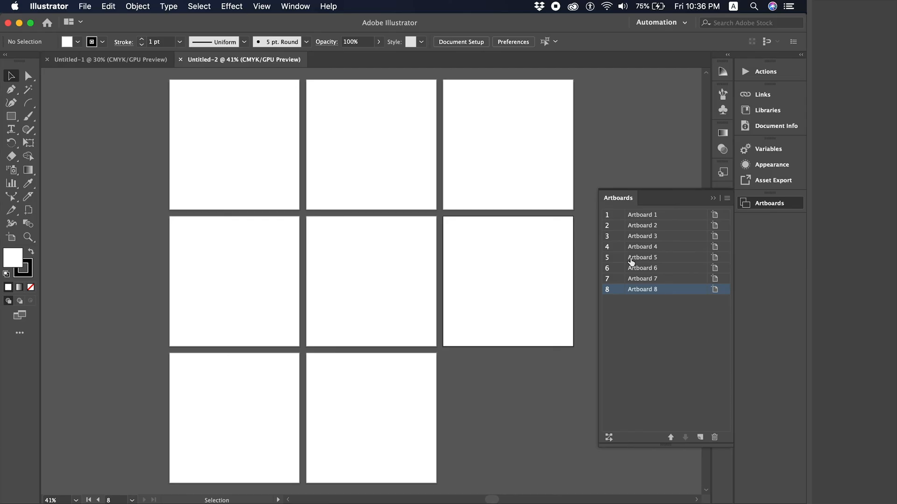
- Create a new document with its eight artboards arranged by row in a single row
key("super+n")
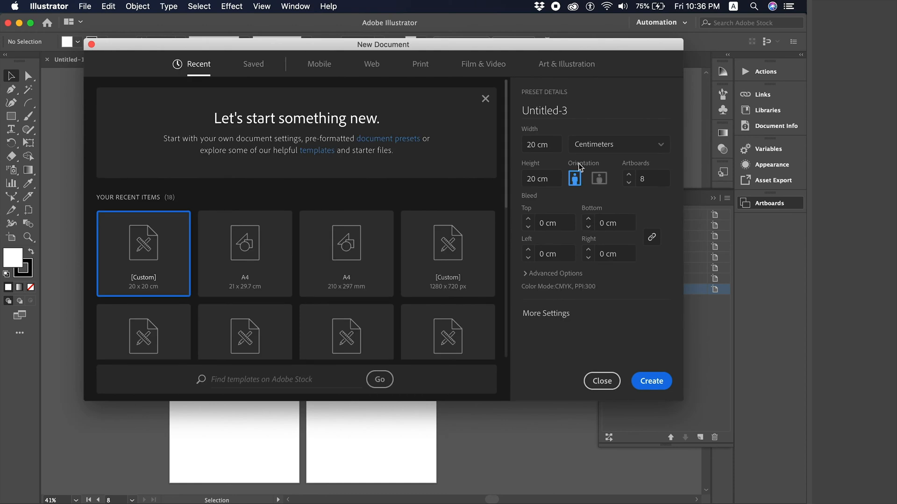
left_click(551, 314)
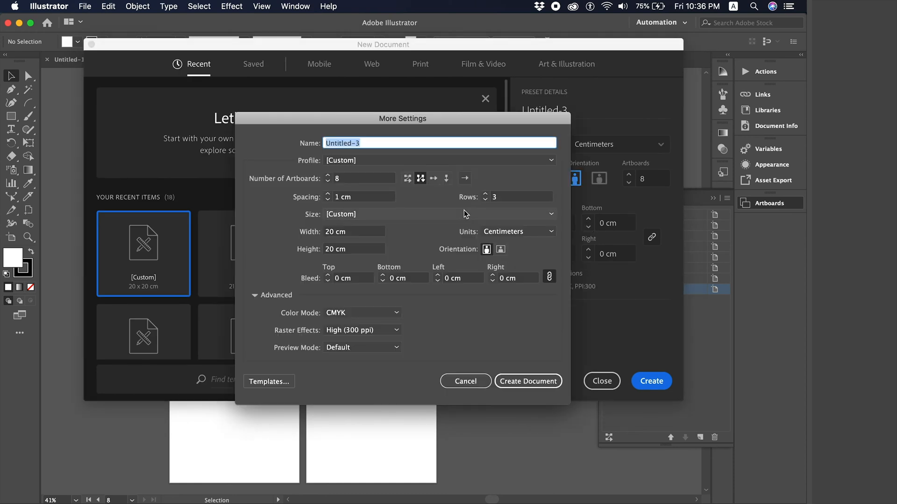
left_click(433, 182)
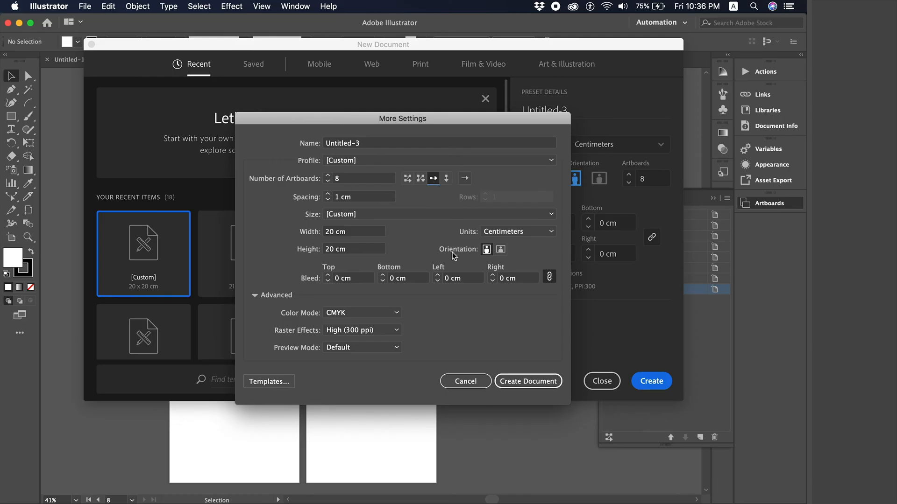
left_click(532, 385)
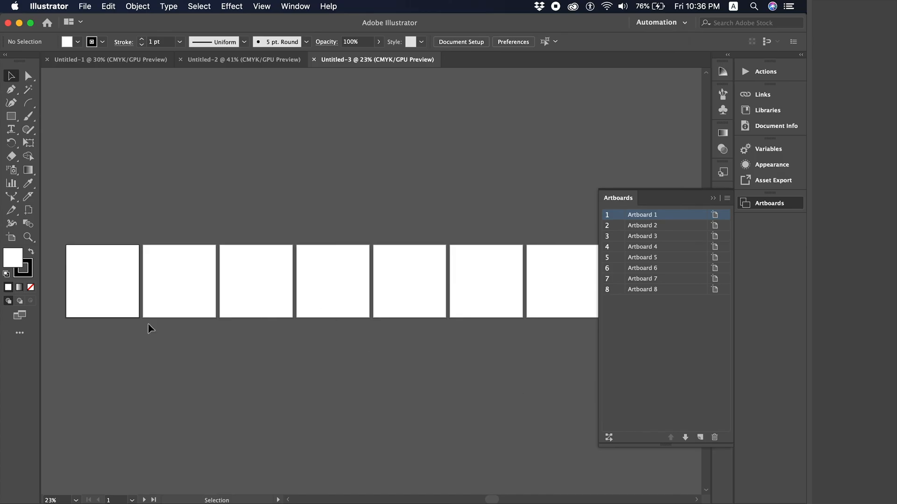
- Make artboards two through eight of Untitled-3 active, one after another along the row
left_click(164, 290)
left_click(256, 298)
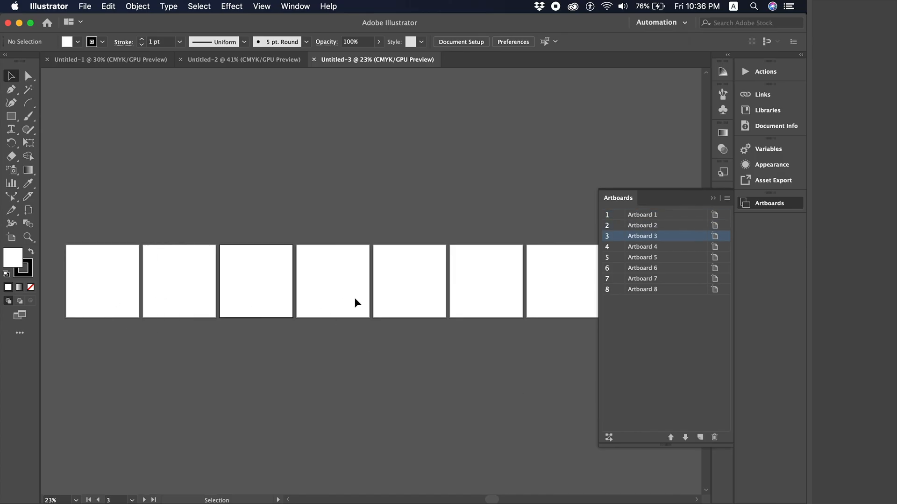
left_click(359, 292)
left_click(419, 296)
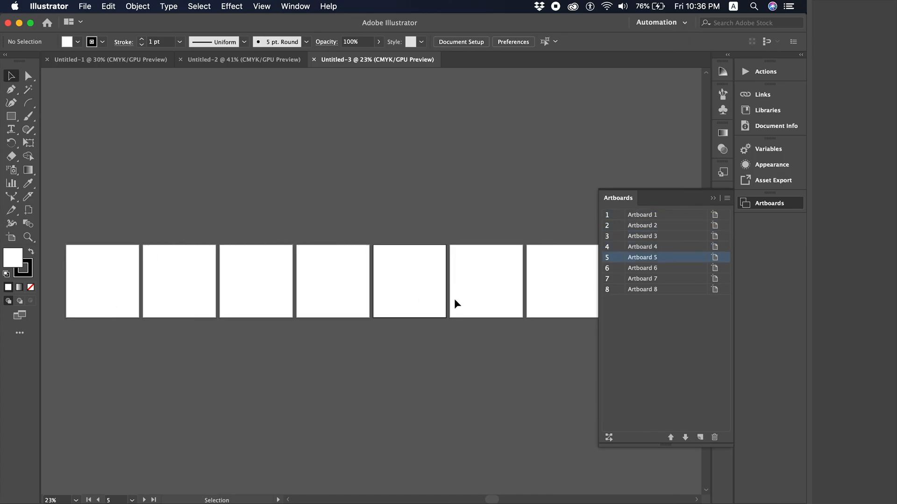
left_click(454, 299)
left_click(559, 311)
scroll(557, 307, "right", 3)
left_click(557, 307)
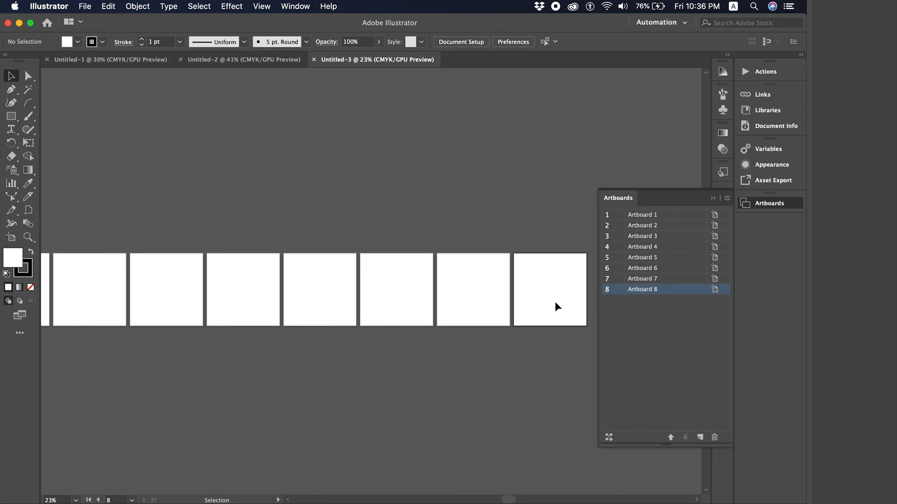
key("a")
key("super+n")
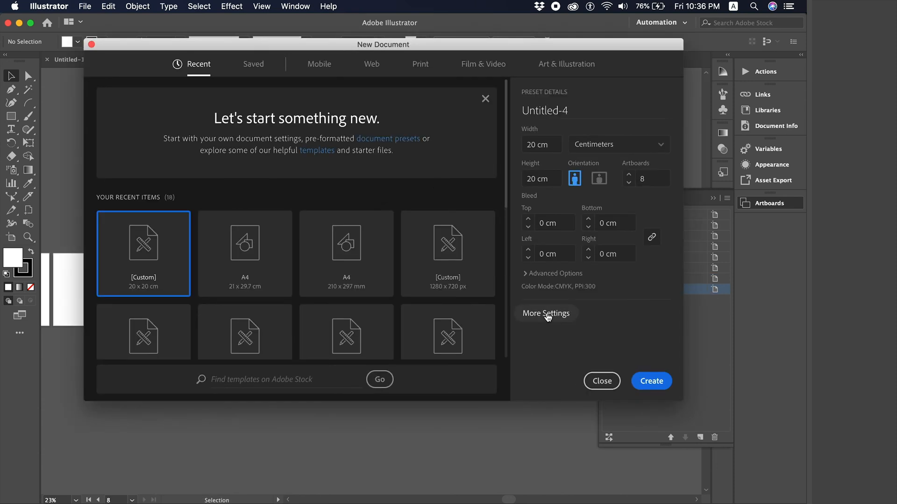
- Create a document with left-to-right order and artboards arranged by column in one vertical stack
left_click(547, 313)
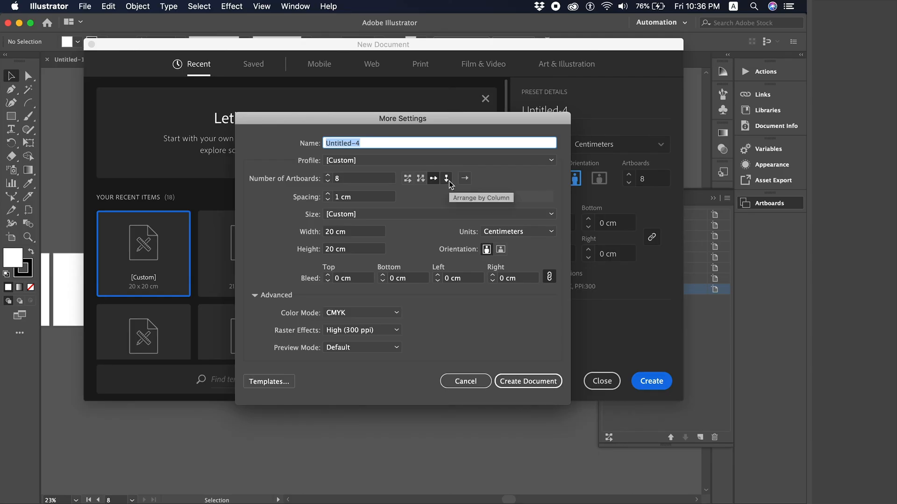
left_click(464, 178)
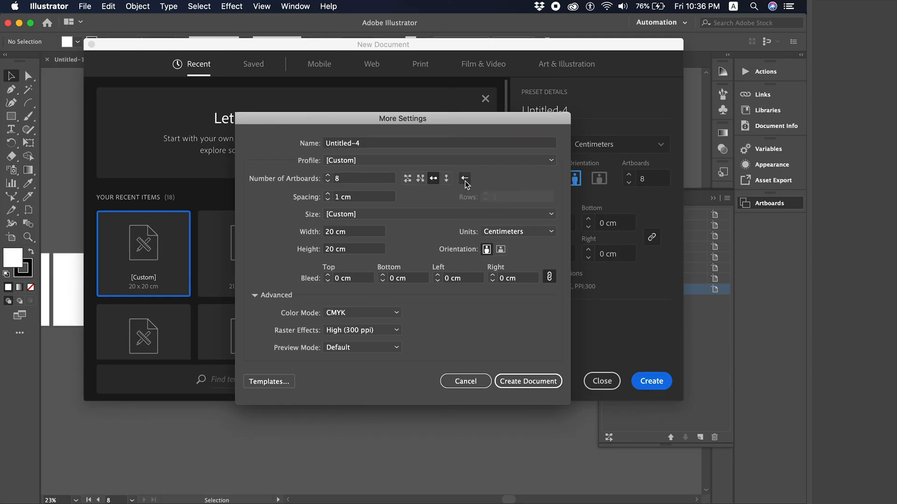
left_click(461, 181)
left_click(447, 179)
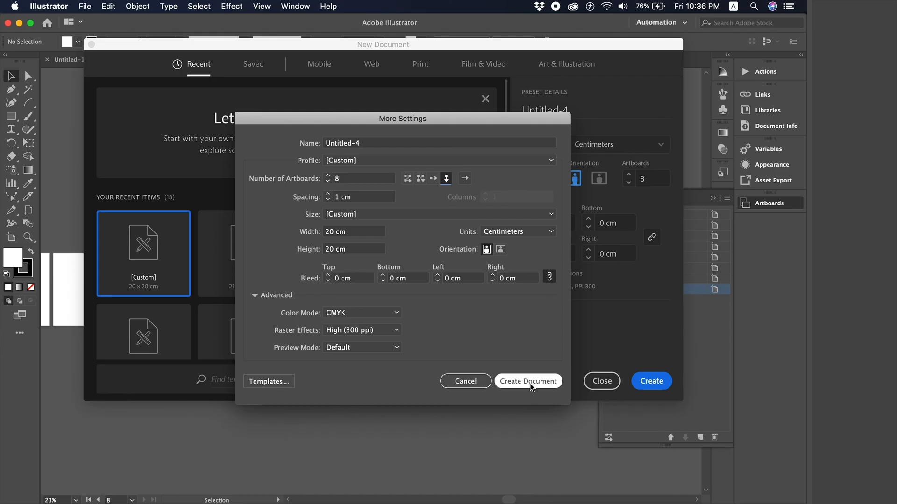
left_click(530, 382)
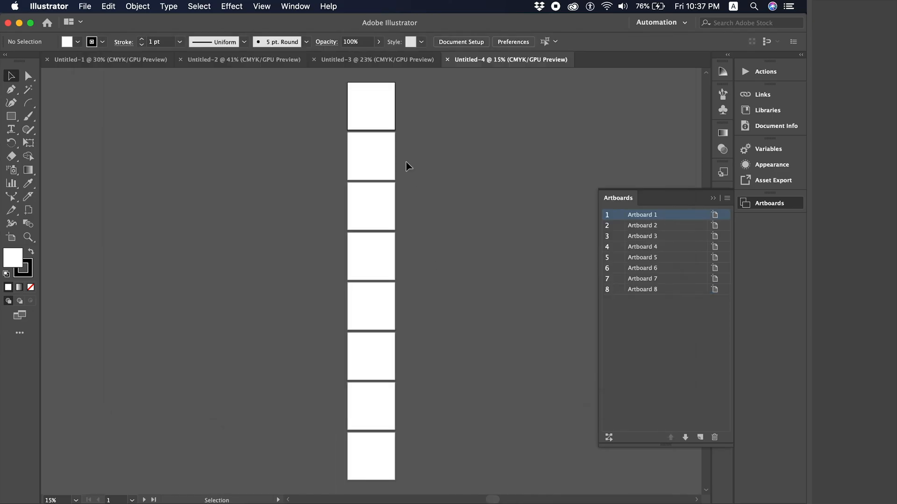
- Make artboards one through five of Untitled-4 active, moving down the column
left_click(390, 150)
left_click(383, 111)
left_click(383, 147)
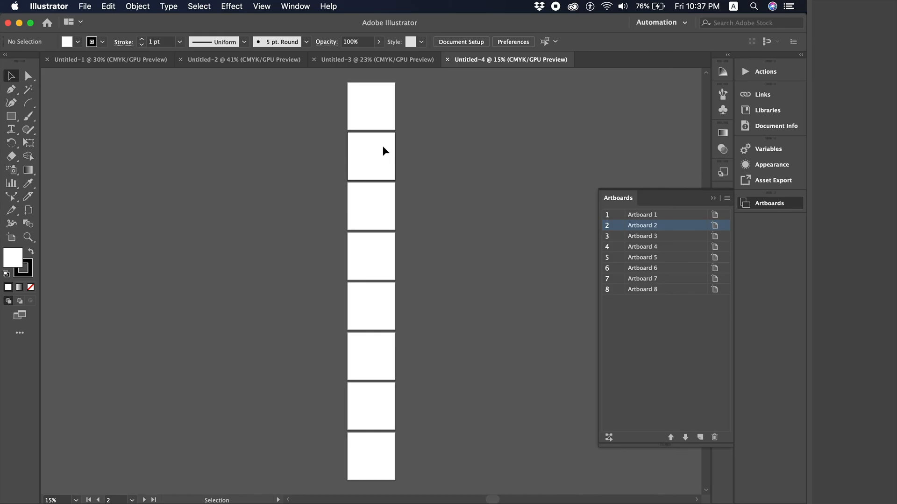
left_click(370, 200)
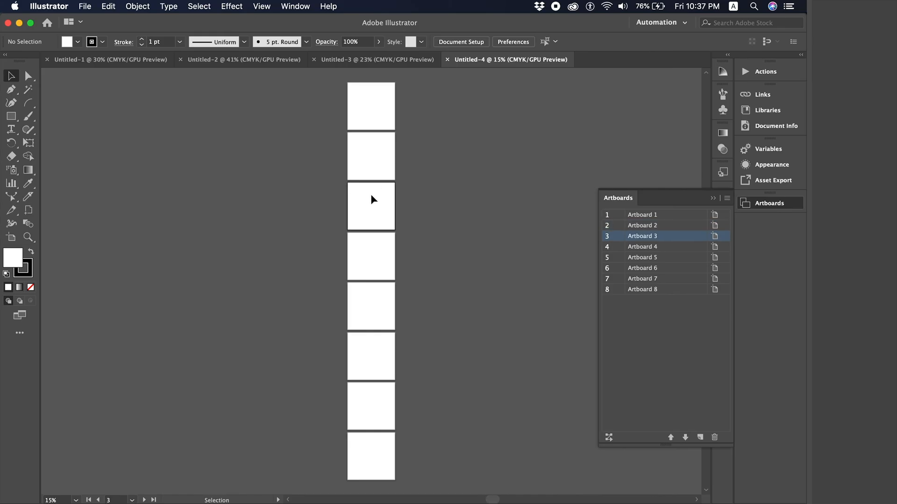
left_click(375, 264)
left_click(369, 313)
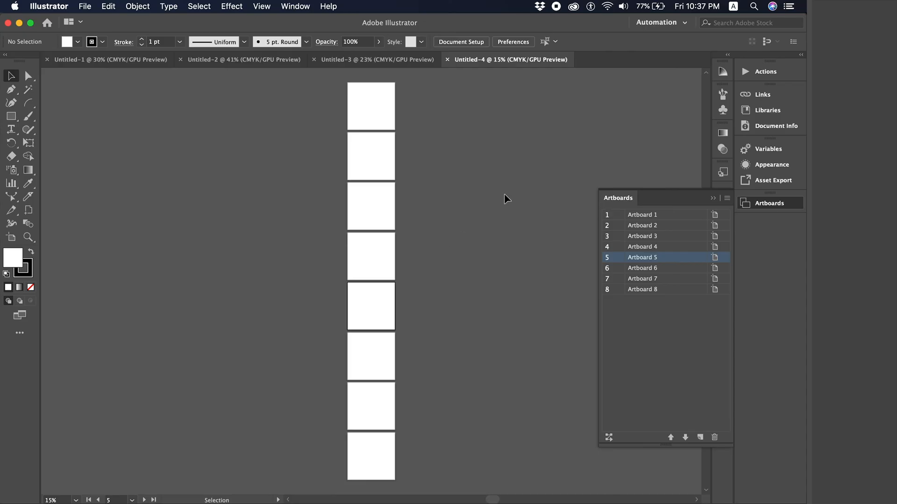
key("a")
key("super+n")
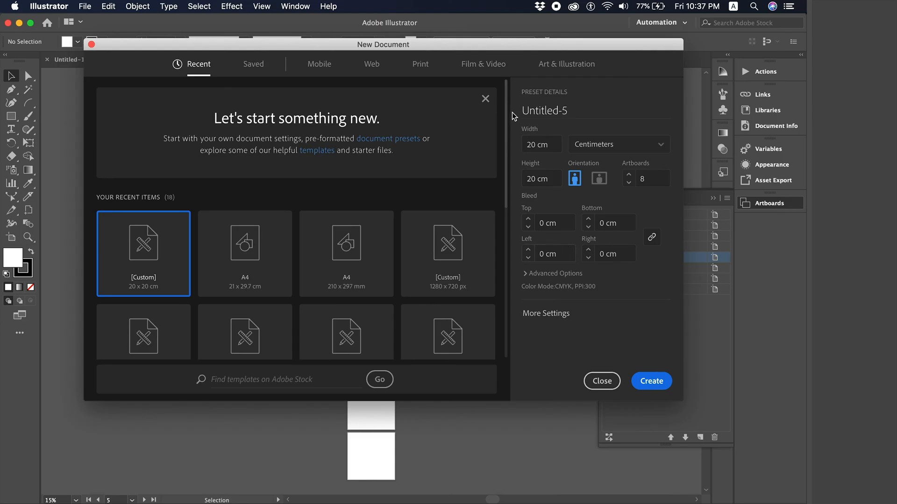
- Create Untitled-5 with a row-by-row artboard grid laid out right to left
left_click(539, 312)
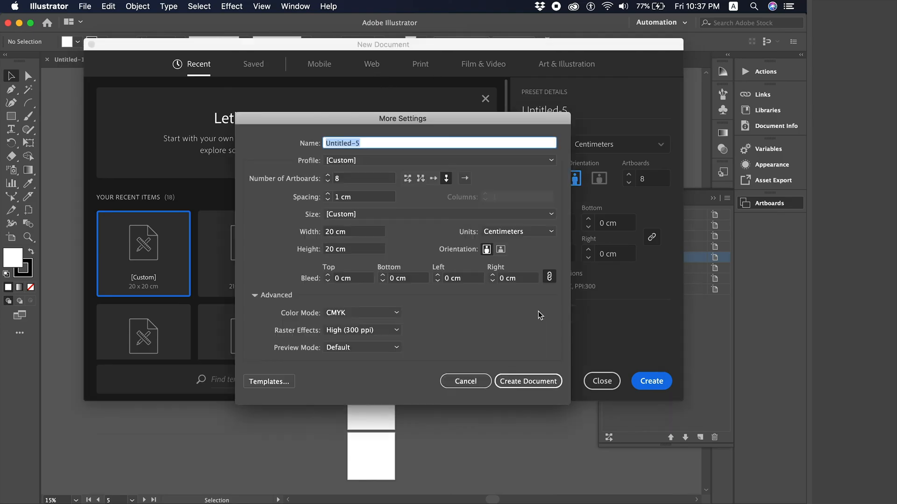
left_click(407, 180)
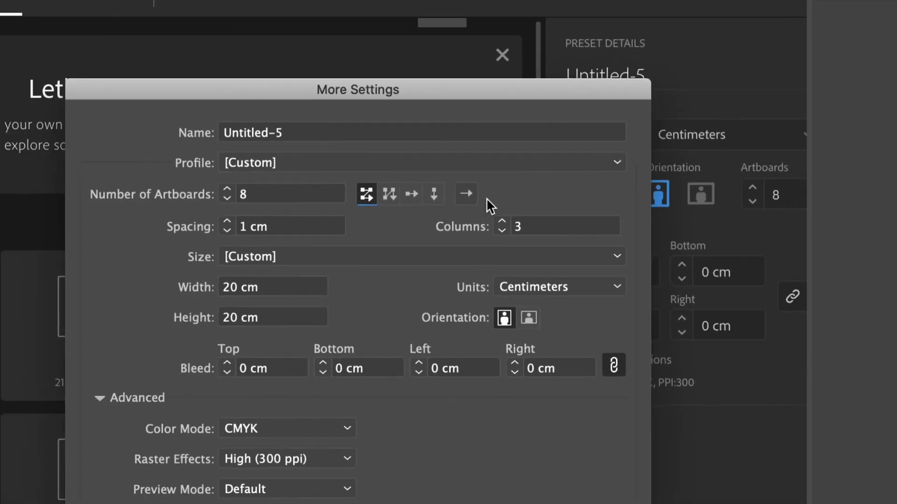
left_click(465, 191)
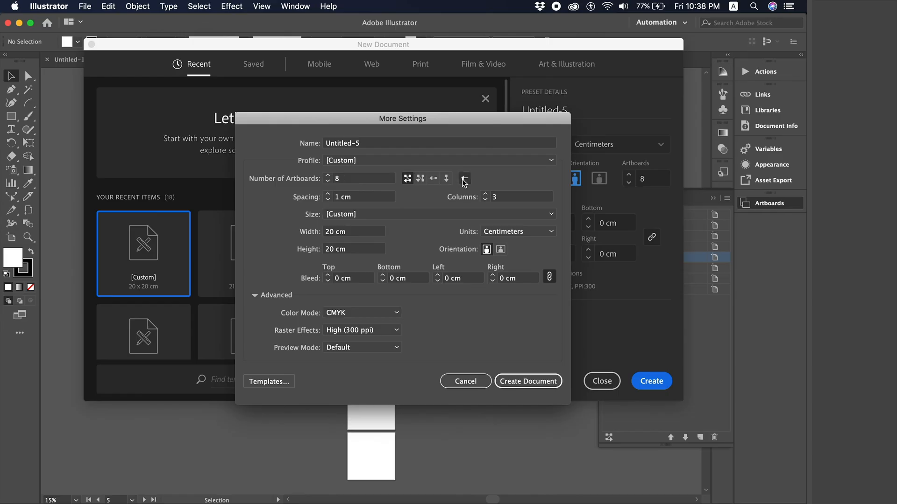
left_click(537, 386)
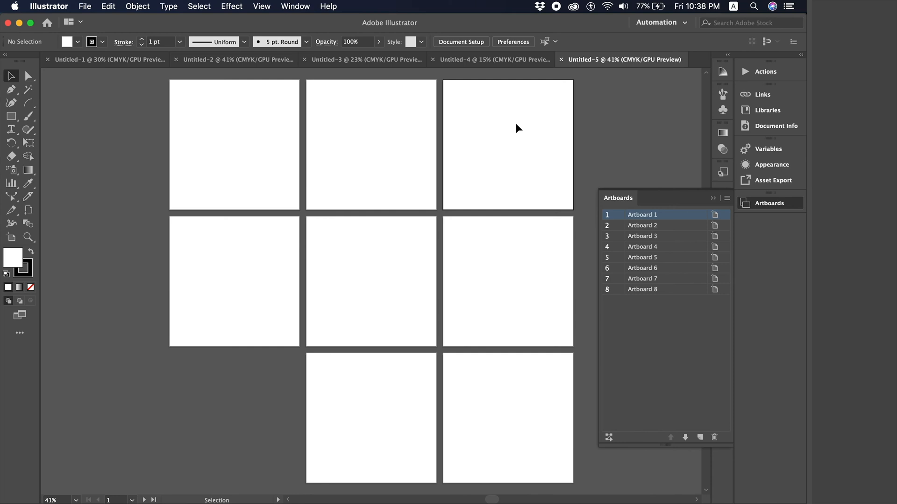
- Make Artboards 2 through 8 of Untitled-5 active, then switch back to Untitled-1
left_click(405, 132)
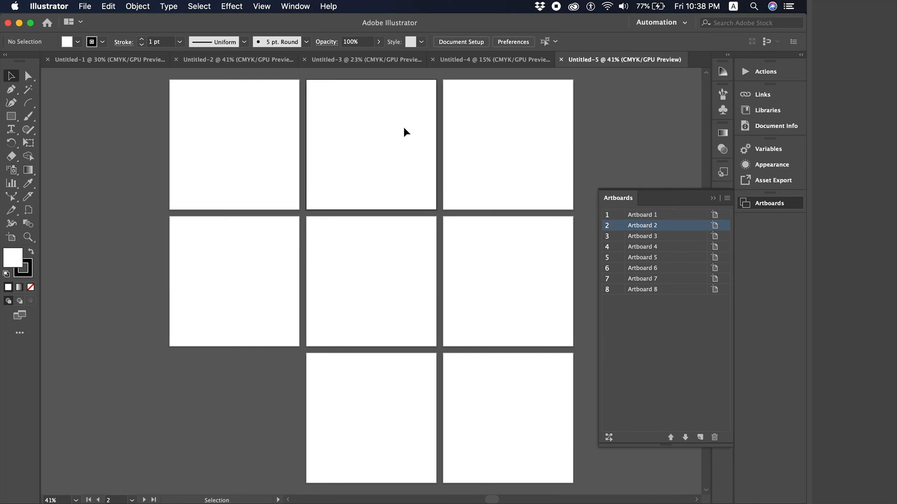
left_click(262, 125)
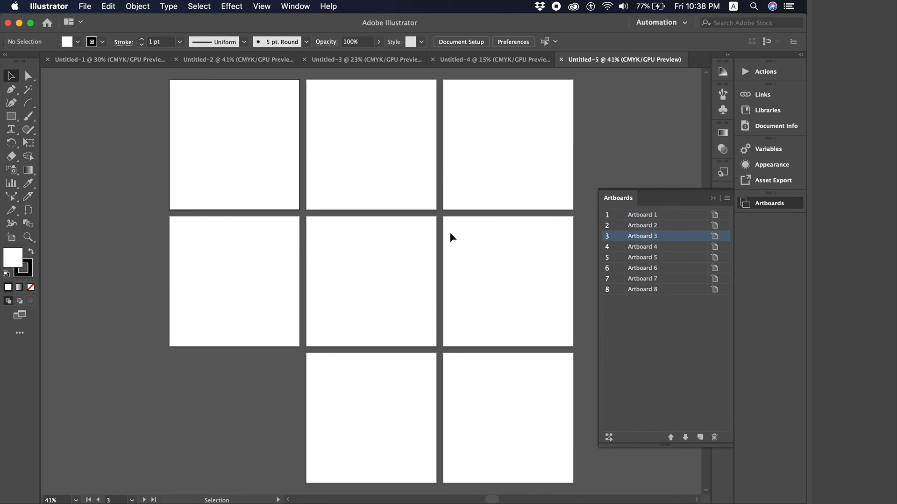
left_click(571, 285)
left_click(420, 321)
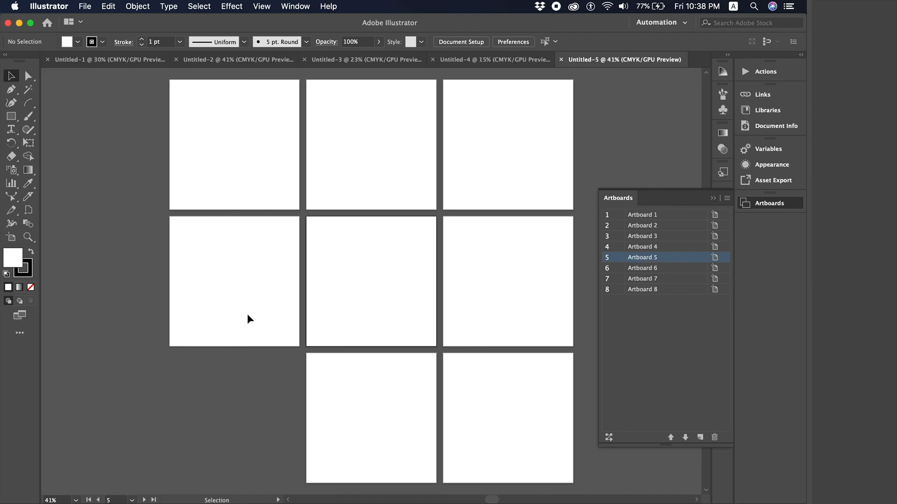
left_click(219, 302)
left_click(380, 442)
left_click(490, 400)
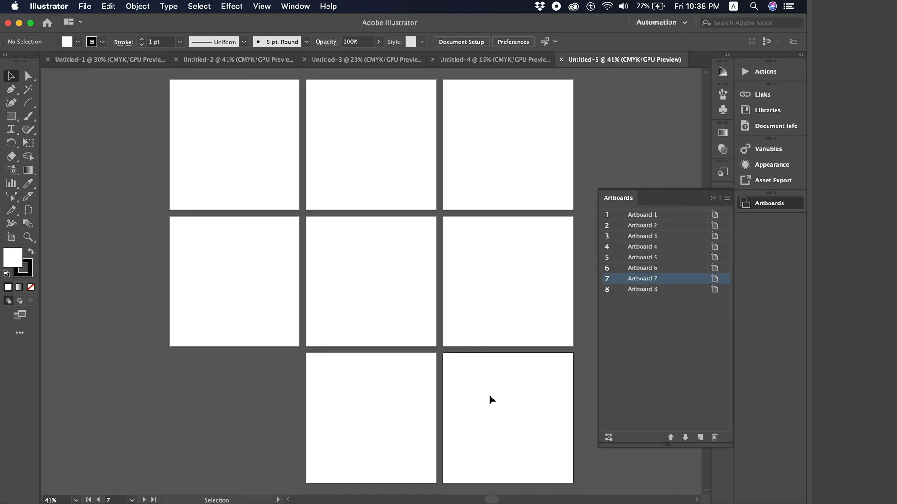
left_click(113, 55)
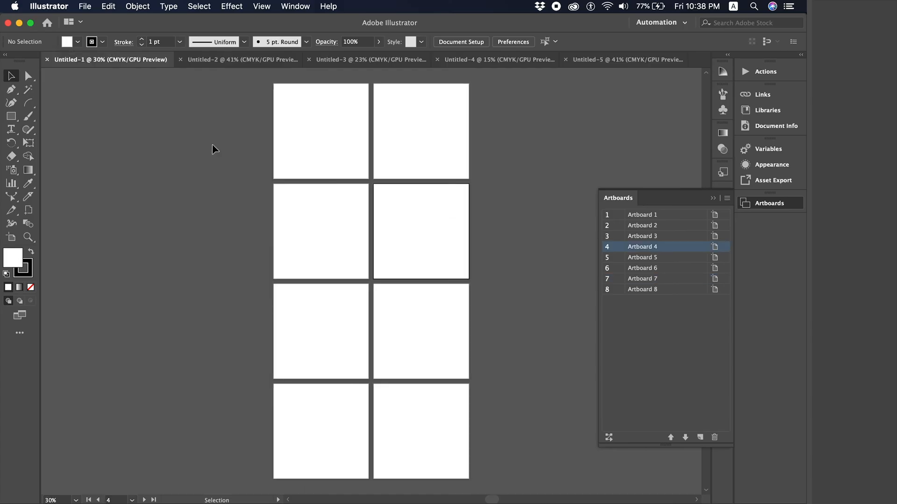
- Make Artboard 1 active and pan around Untitled-1's two-column artboard grid
left_click(310, 131)
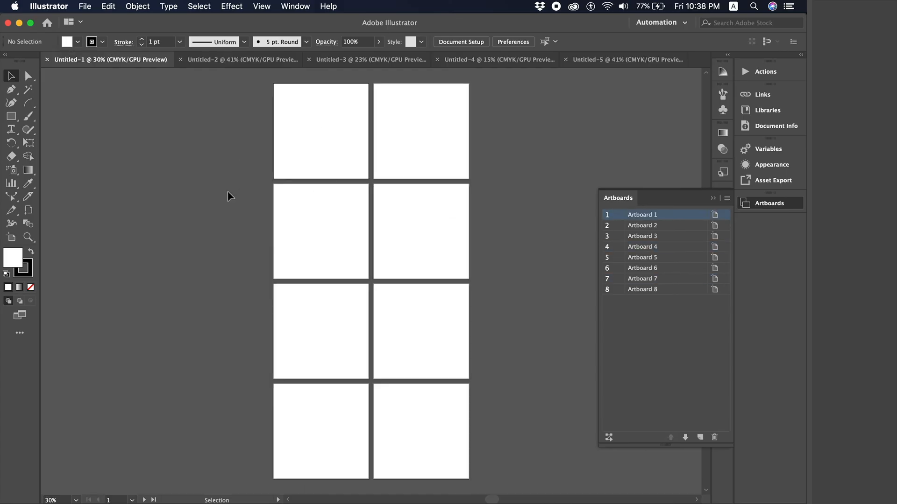
scroll(230, 196, "up", 3)
scroll(230, 196, "left", 1)
scroll(230, 196, "down", 1)
scroll(230, 196, "right", 1)
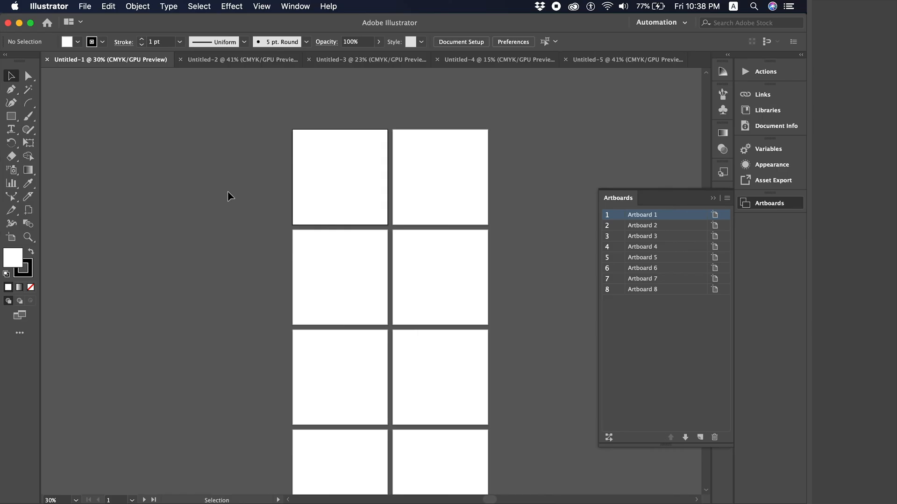
scroll(228, 192, "down", 3)
scroll(228, 192, "right", 1)
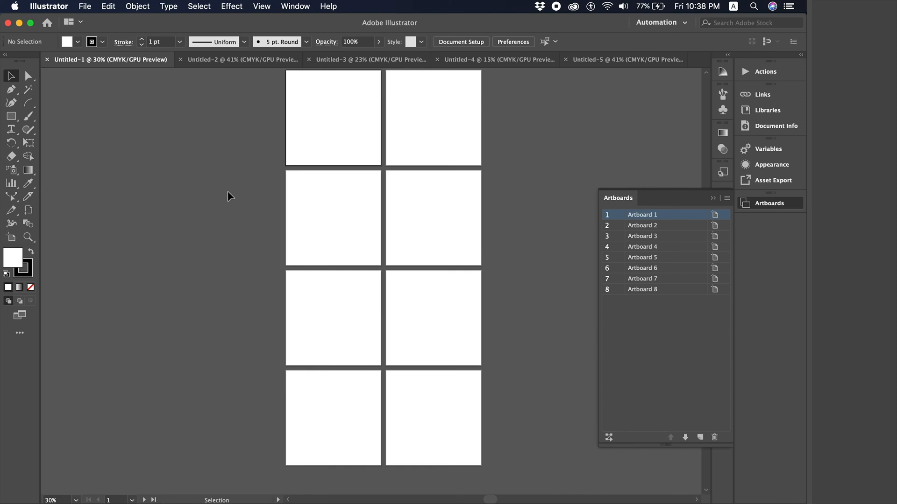
scroll(228, 191, "up", 2)
scroll(228, 191, "right", 1)
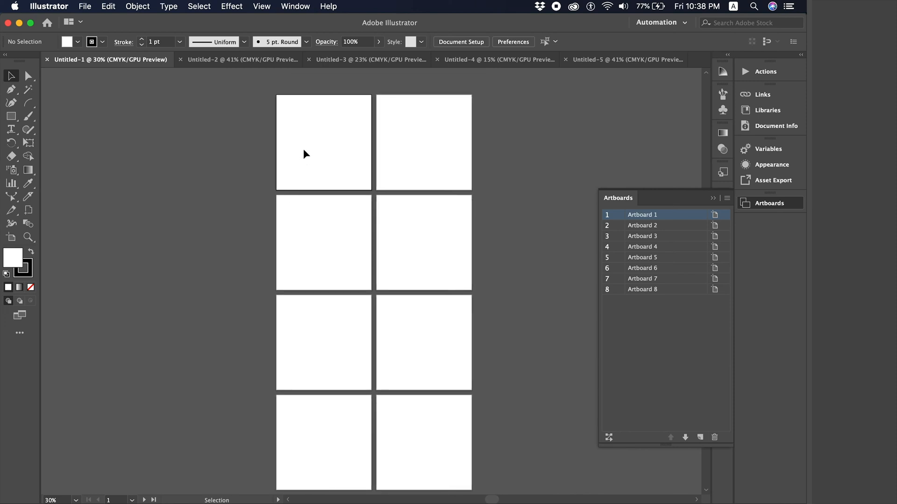
scroll(332, 177, "up", 1)
scroll(332, 178, "left", 1)
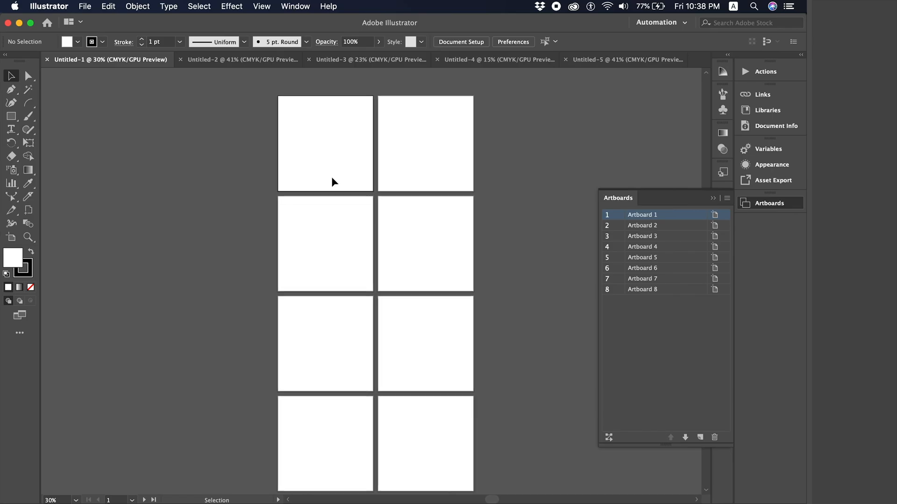
scroll(332, 178, "up", 3)
scroll(331, 177, "left", 4)
- Zoom the view to 50% and switch to the Artboard Tool
key("super+equal")
scroll(332, 177, "up", 1)
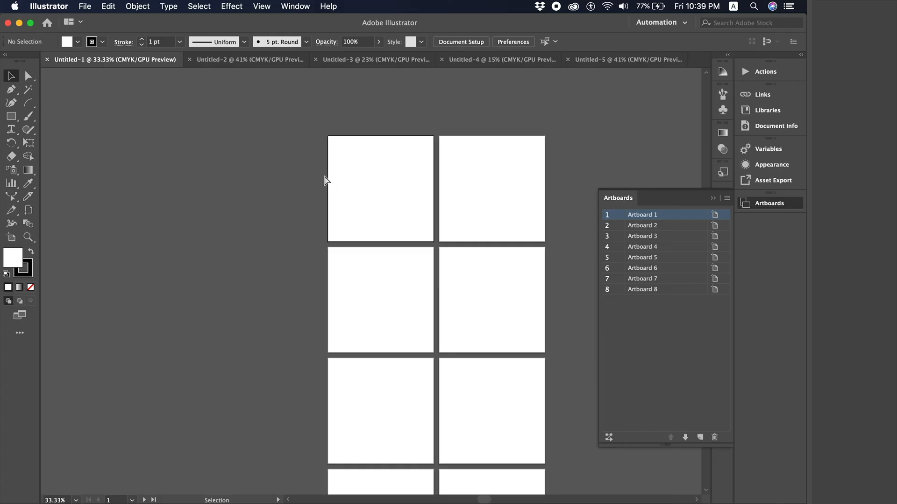
key("super+equal")
key("super+minus")
key("super+minus")
scroll(326, 180, "up", 1)
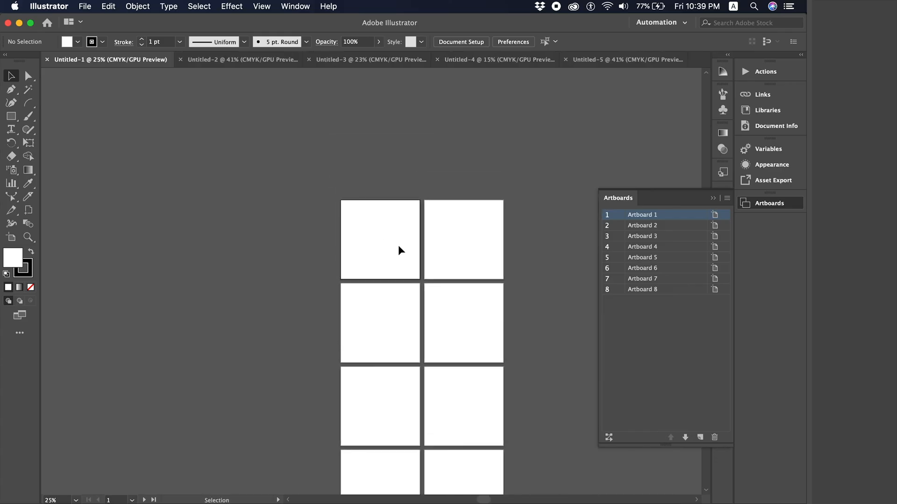
key("super+equal")
key("super+equal")
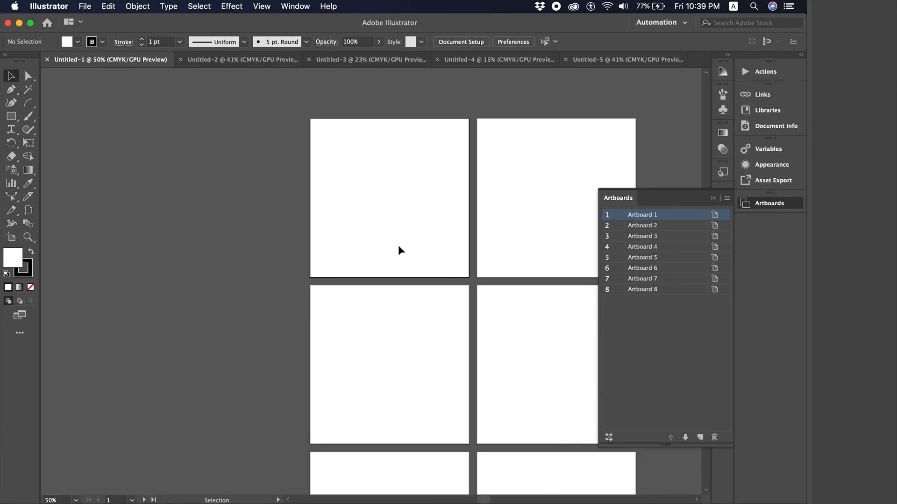
left_click(11, 238)
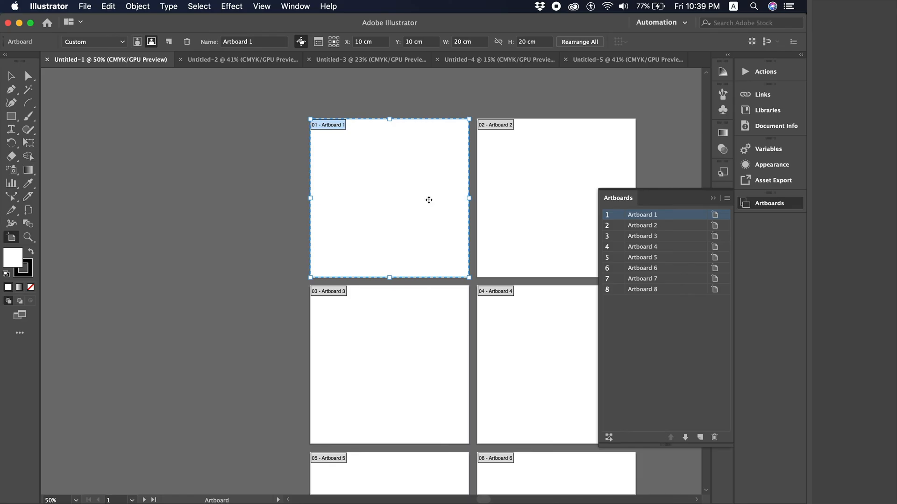
- Duplicate Artboard 1 by dragging a copy to the left of the grid's top row
left_click_drag(429, 204, 238, 205)
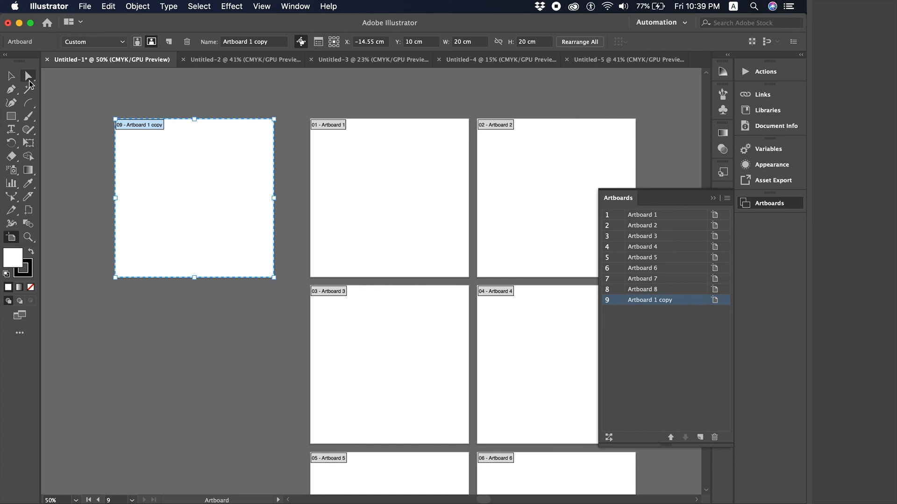
left_click(28, 76)
key("super+minus")
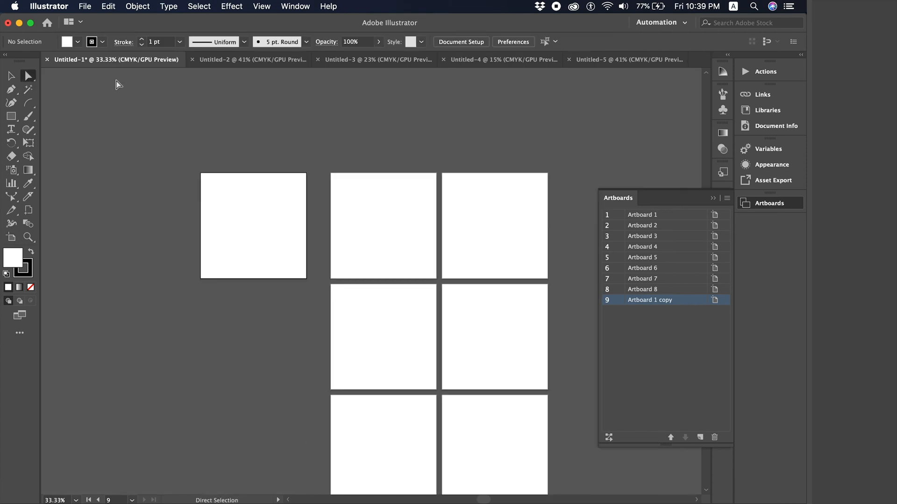
key("super+minus")
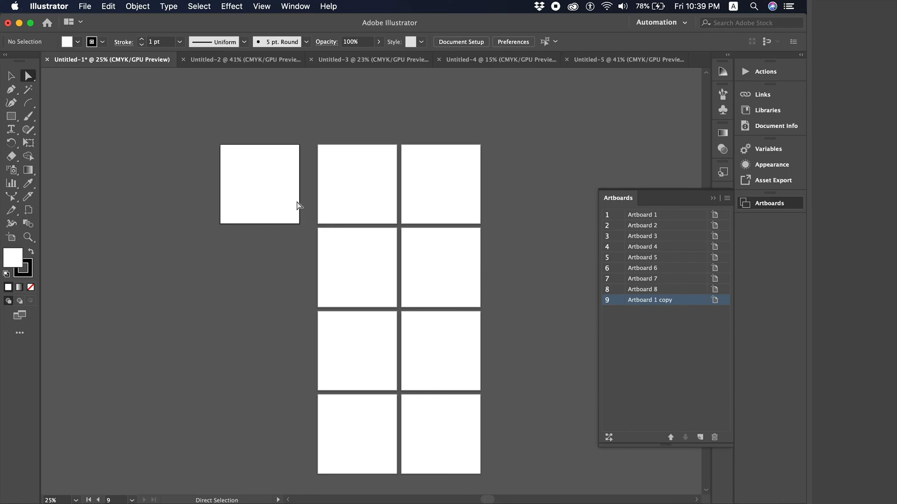
key("super+equal")
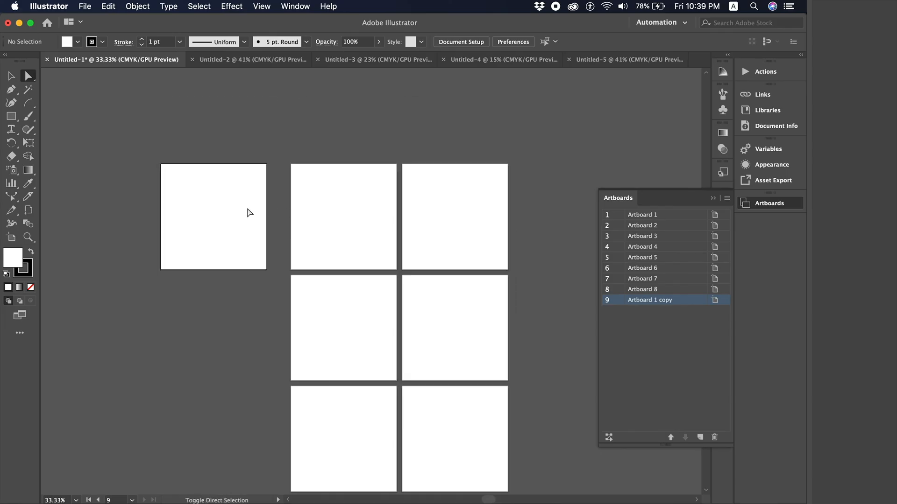
- Nudge Artboard 1 copy slightly right, closer to the grid
key("shift+o")
left_click_drag(208, 200, 221, 200)
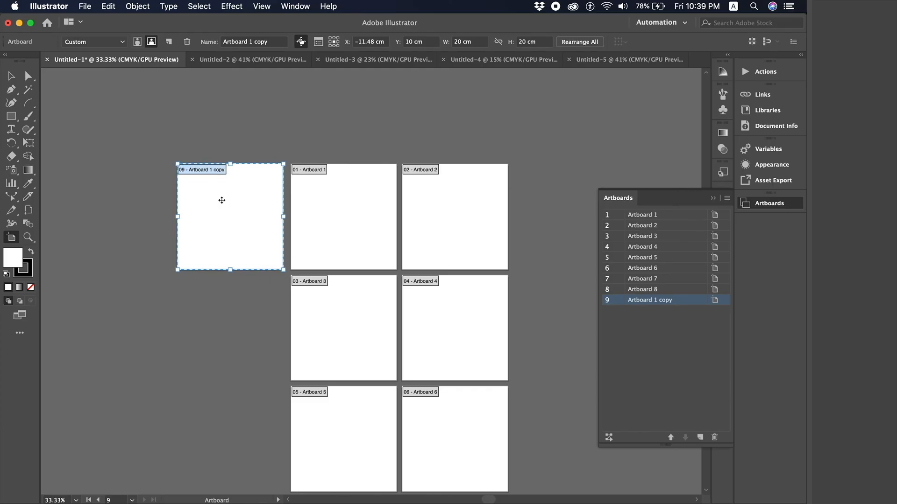
left_click(27, 76)
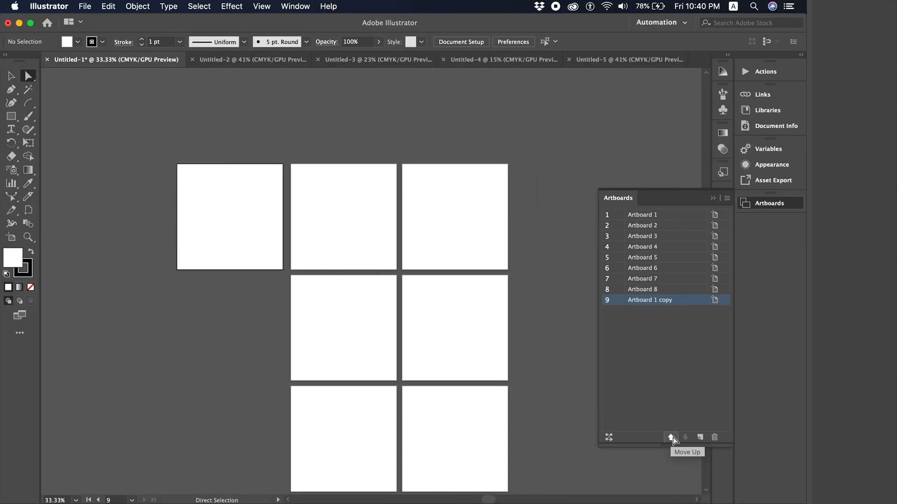
- Move Artboard 1 copy up five places to first in the Artboards list
left_click(671, 438)
left_click(671, 438)
left_click(670, 437)
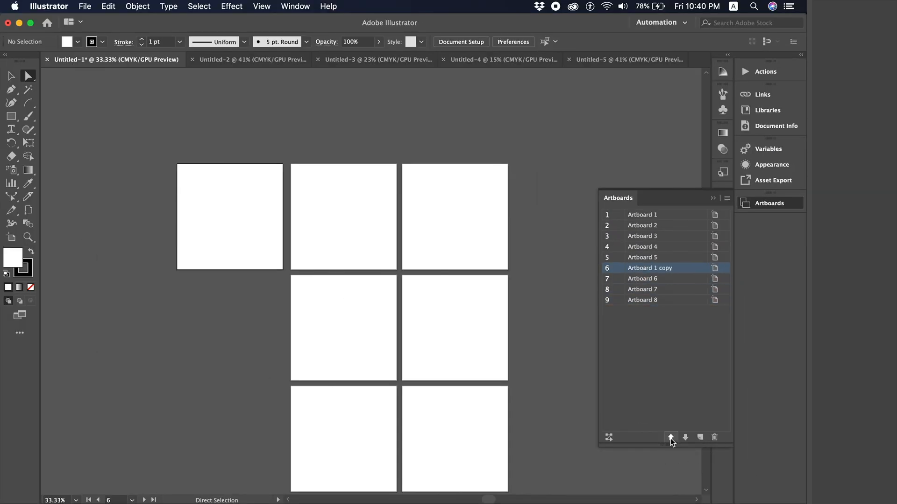
left_click(671, 437)
left_click(670, 437)
left_click(670, 438)
left_click(671, 438)
left_click(671, 438)
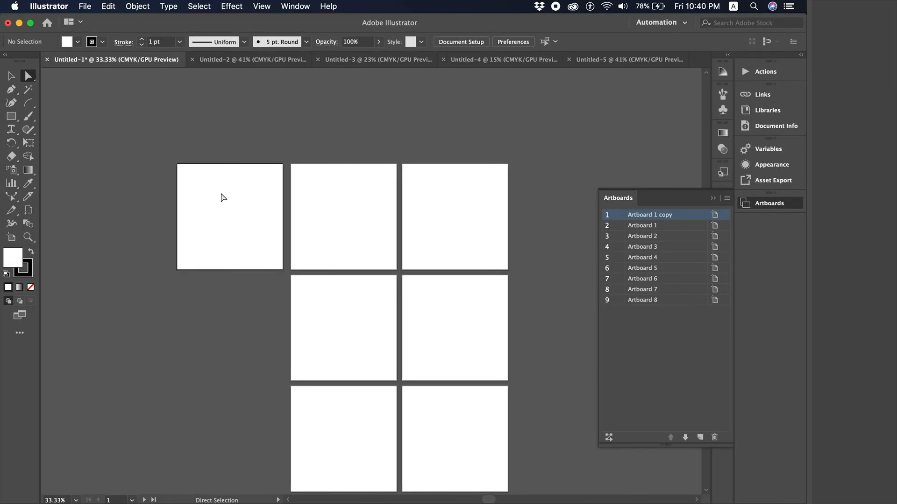
- Activate the top-row artboards in turn to check the new order, ending on the first
left_click(318, 178)
left_click(502, 191)
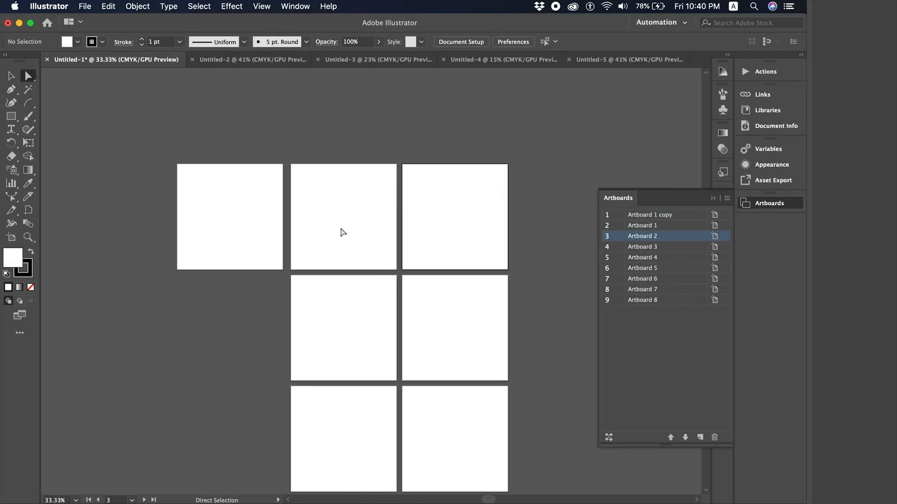
left_click(333, 226)
left_click(263, 206)
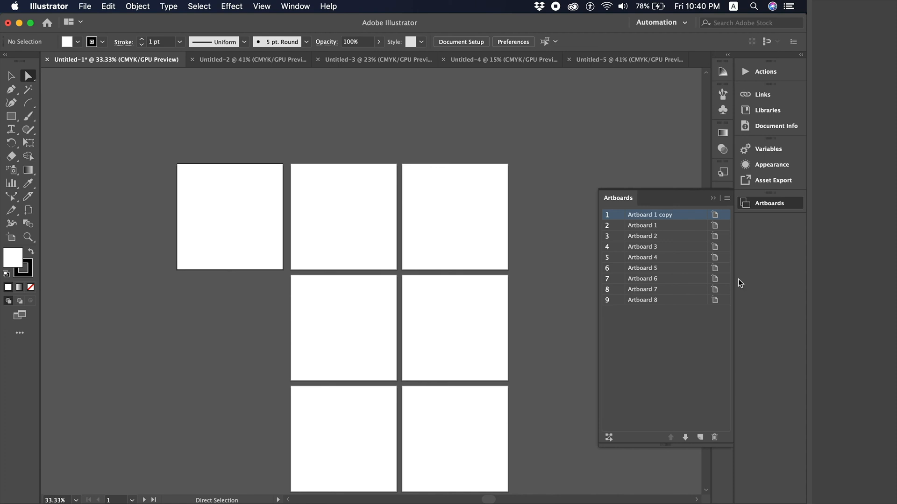
scroll(409, 284, "right", 1)
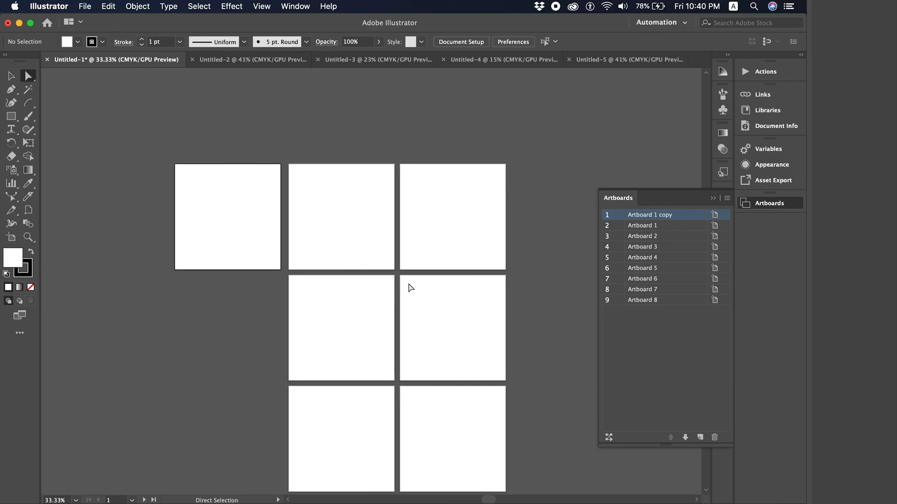
scroll(411, 288, "right", 5)
left_click(331, 220)
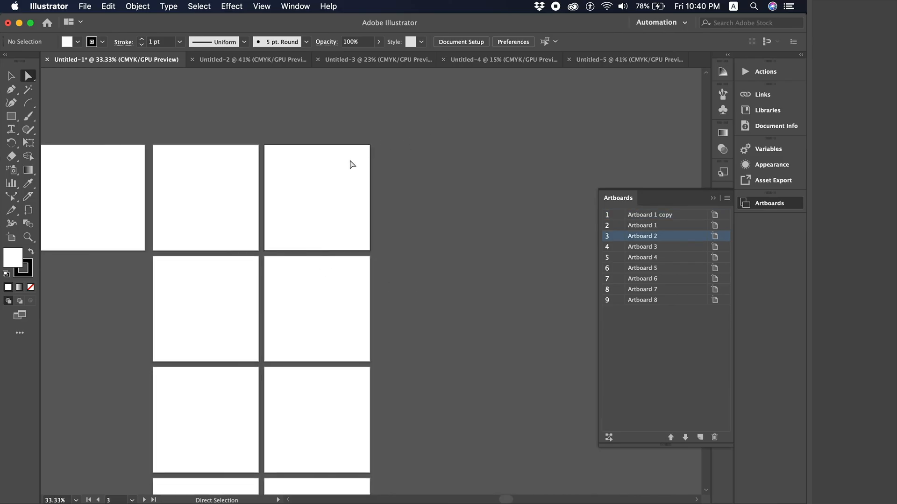
key("v")
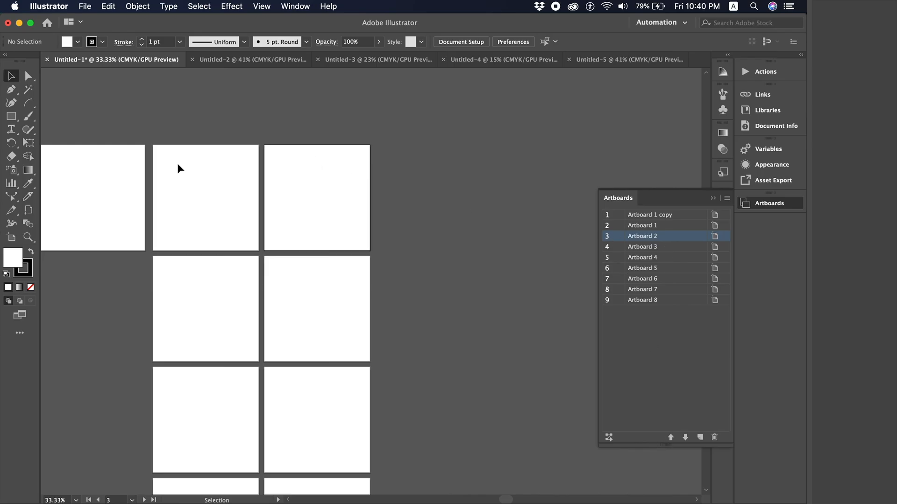
scroll(150, 180, "left", 5)
left_click(198, 184)
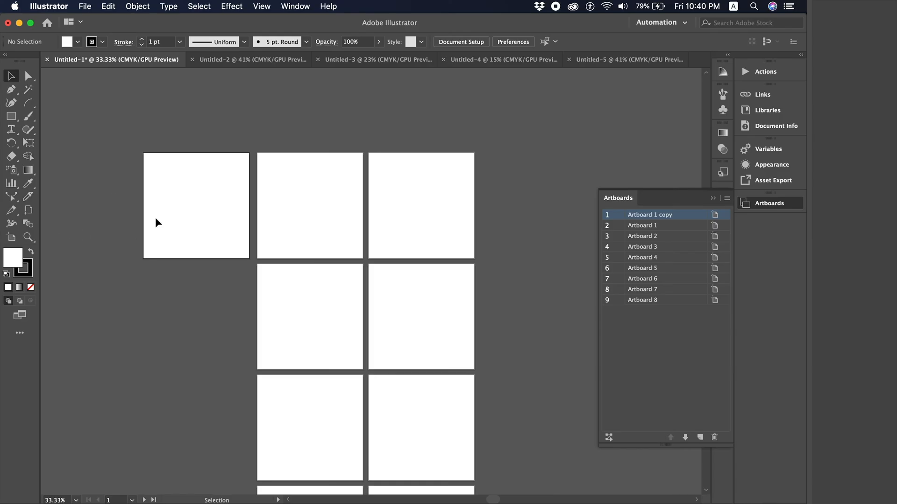
- Rename Artboard 1 copy to the custom name numbered 1 in Artboard Options
double_click(11, 239)
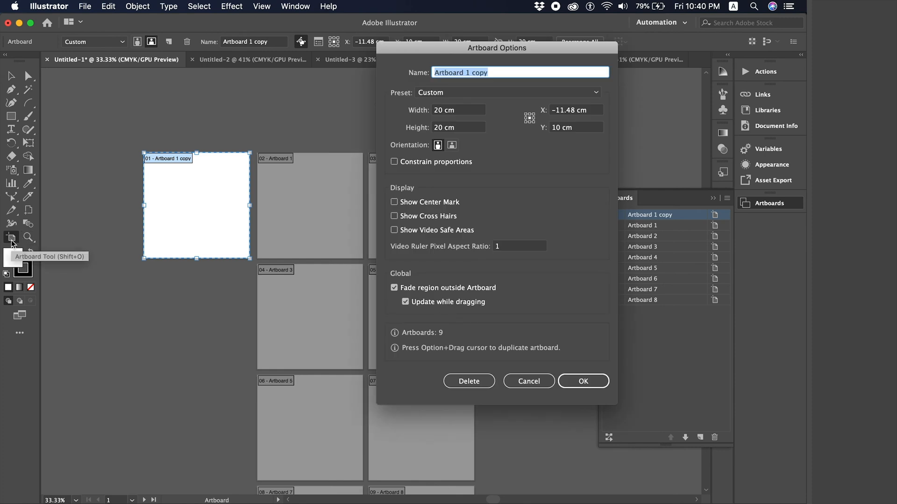
triple_click(494, 74)
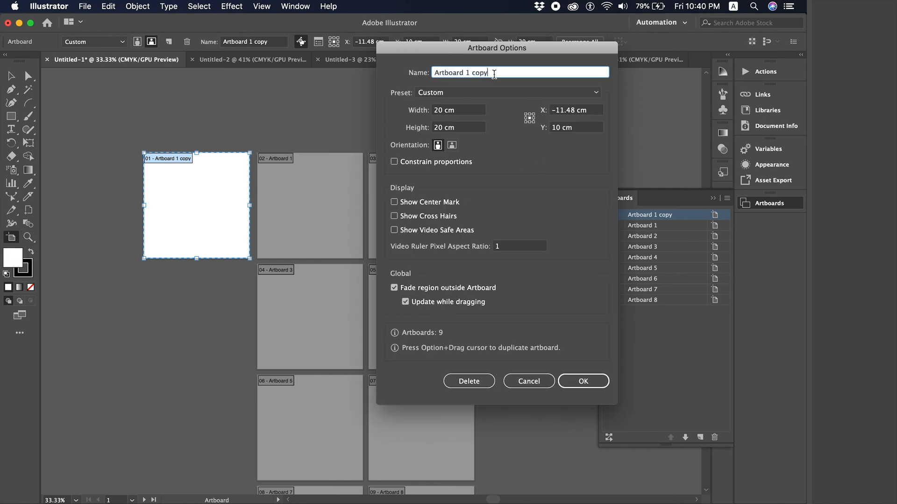
type("Faisal")
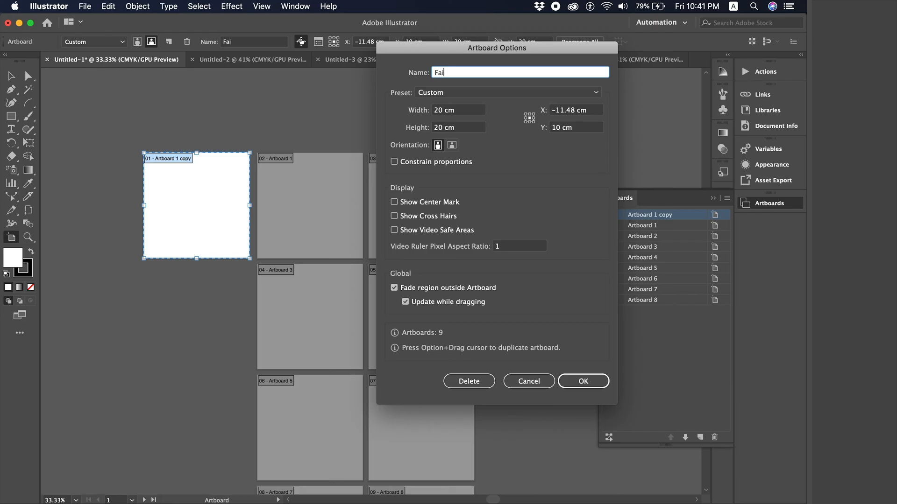
type(" 1")
left_click(580, 381)
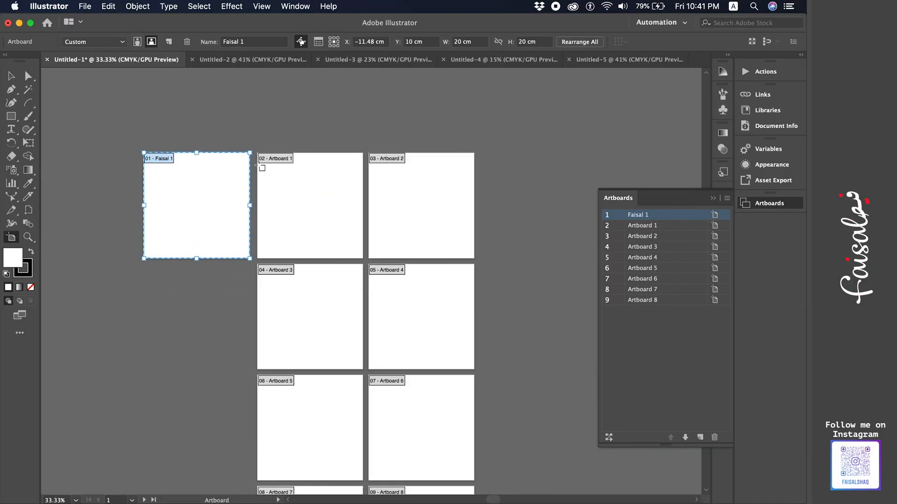
- Rename the second artboard to the same custom name numbered 2
left_click(303, 186)
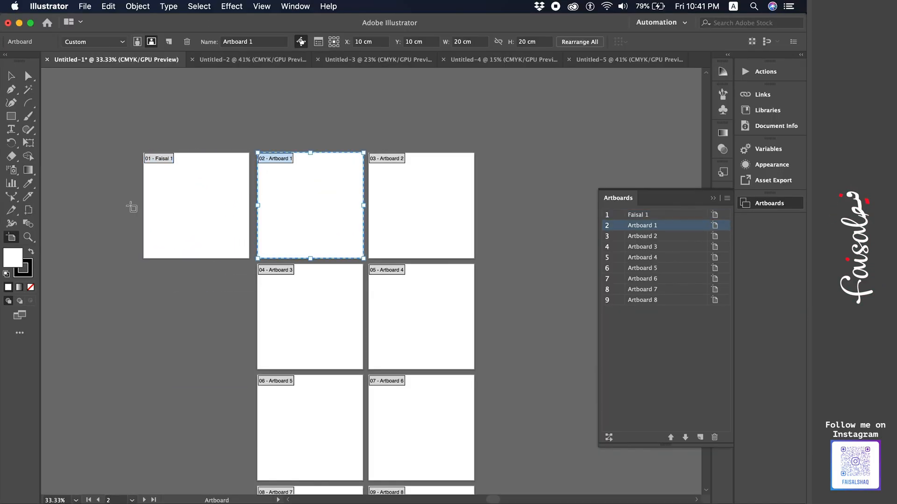
double_click(11, 237)
triple_click(493, 72)
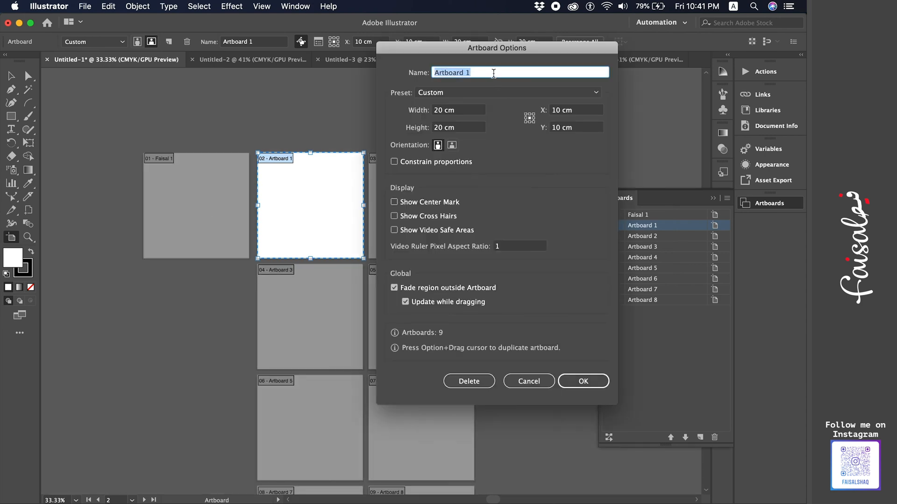
type("Faisal 2")
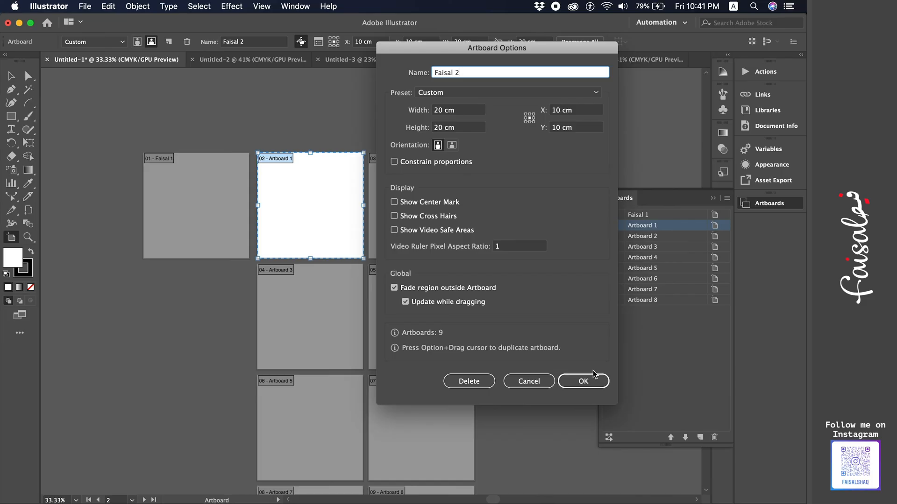
left_click(584, 381)
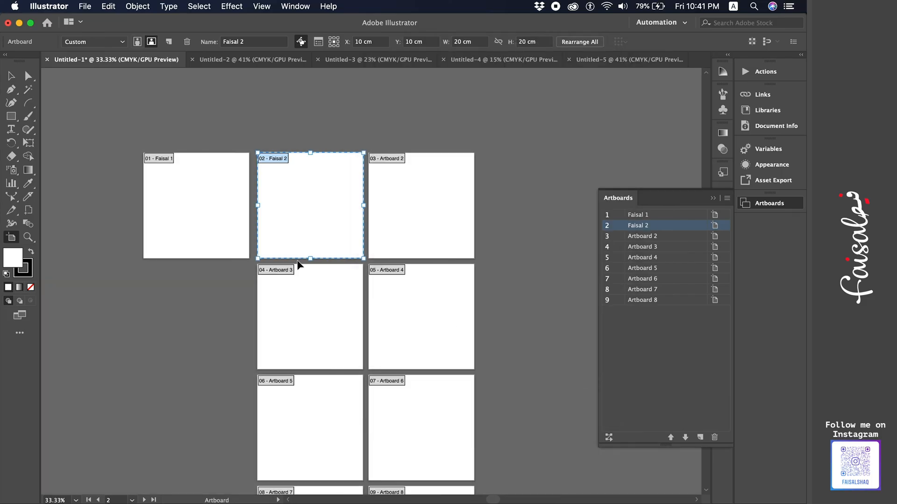
key("Escape")
scroll(344, 266, "left", 3)
key("super+equal")
key("super+equal")
scroll(340, 269, "up", 3)
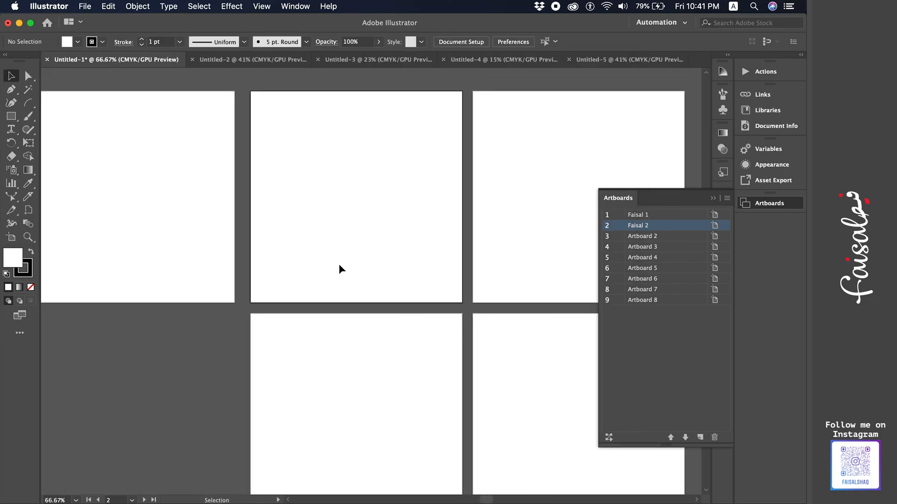
scroll(339, 269, "right", 1)
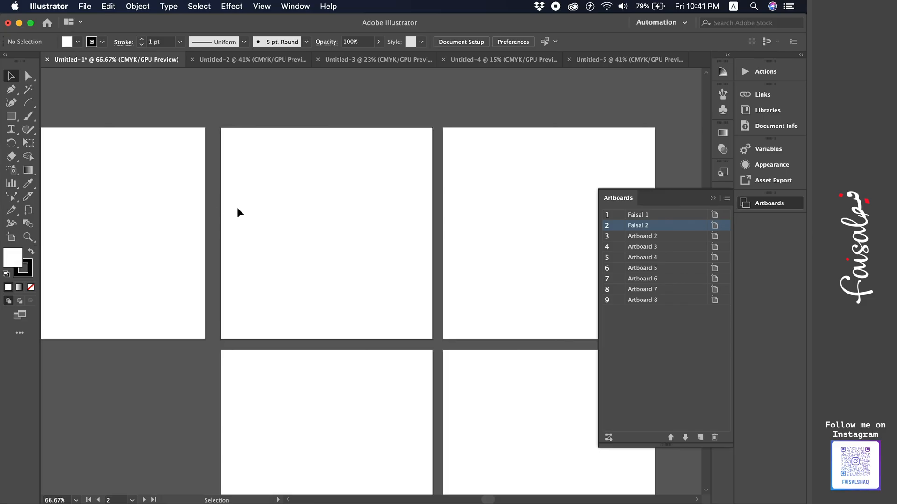
left_click(11, 237)
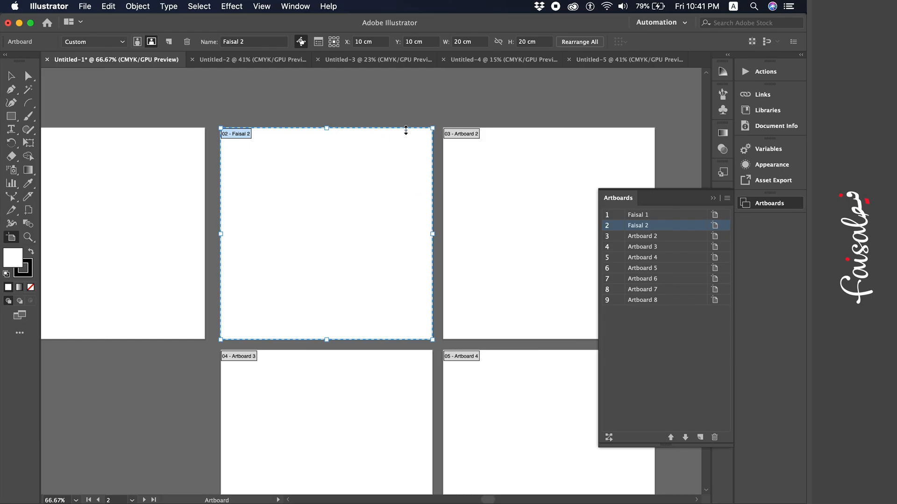
left_click(515, 158)
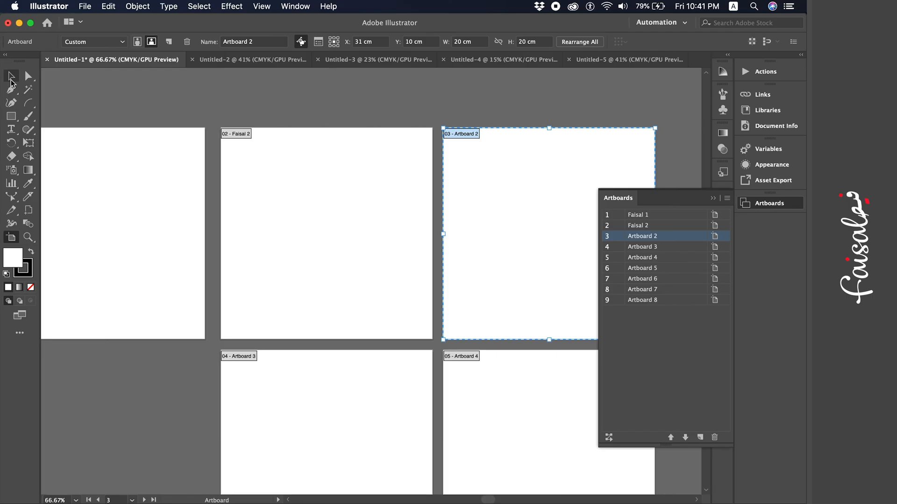
left_click(315, 203)
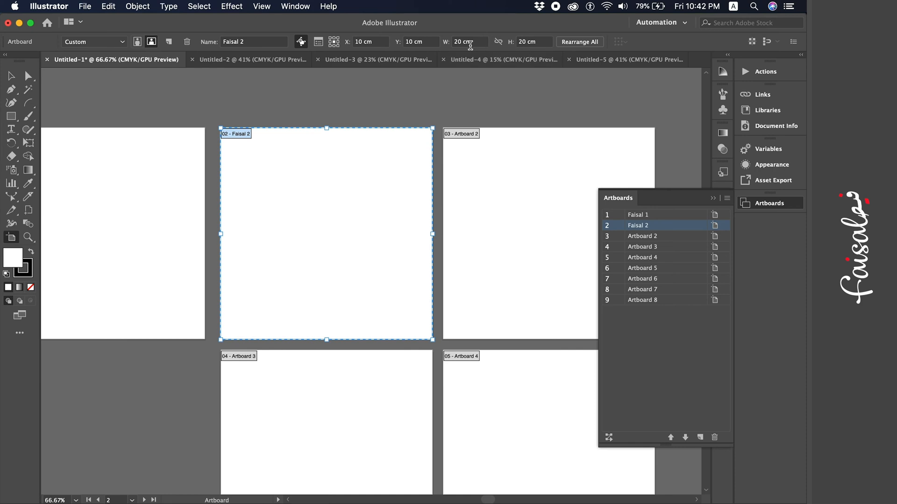
left_click(319, 42)
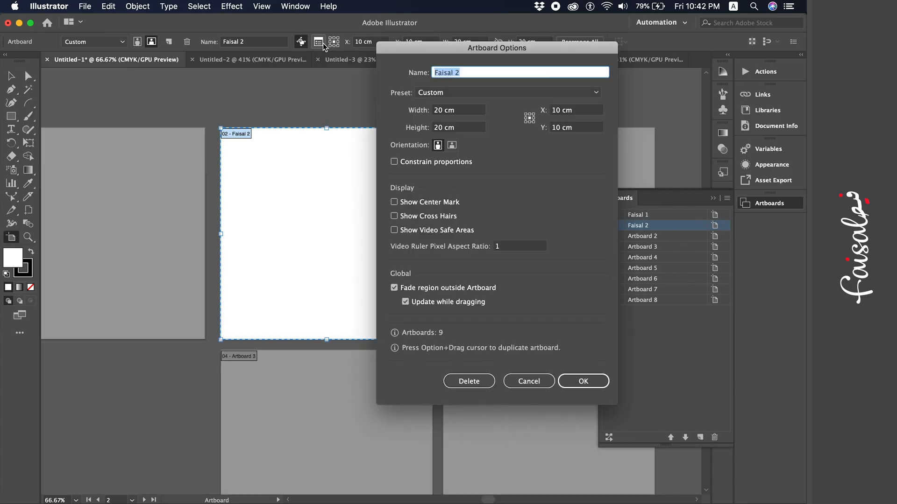
left_click(531, 383)
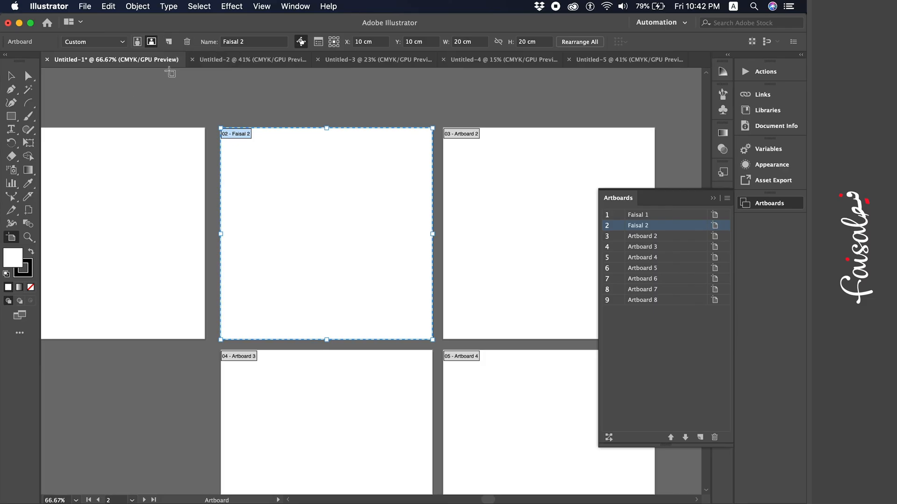
- Enable Show Center Mark in the second artboard's Artboard Options and inspect it up close
double_click(11, 238)
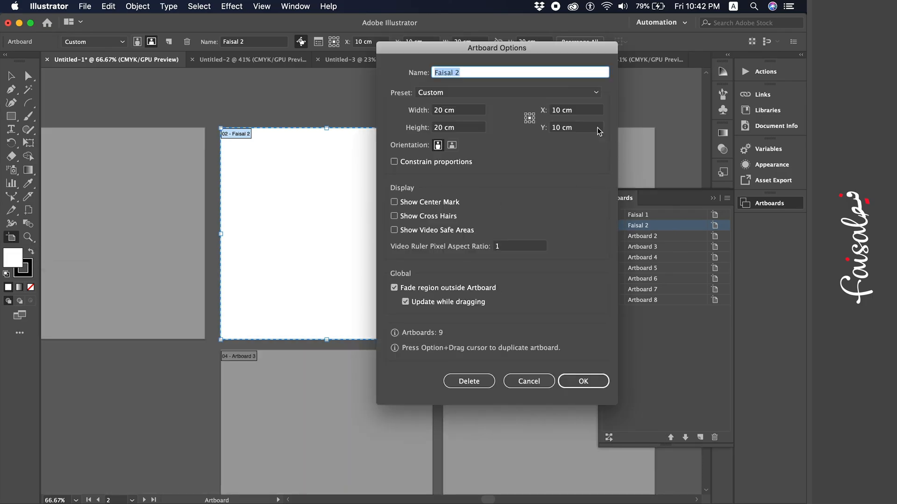
left_click(432, 205)
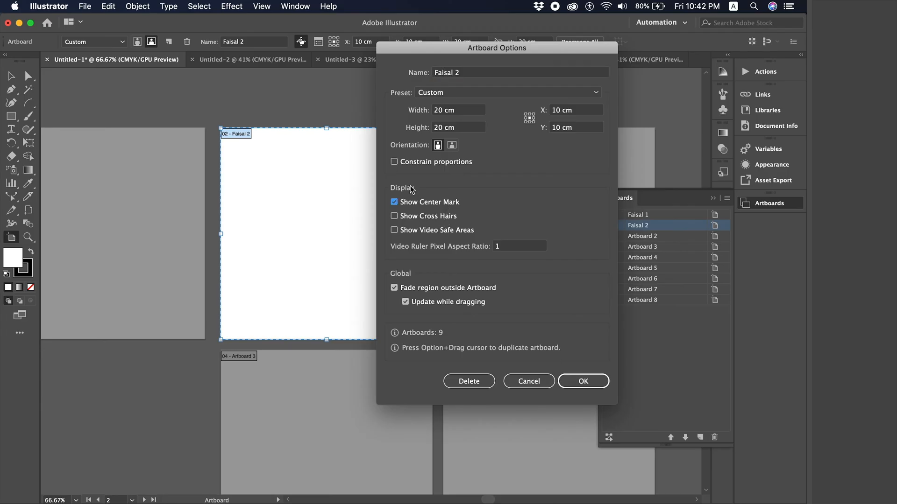
left_click(571, 386)
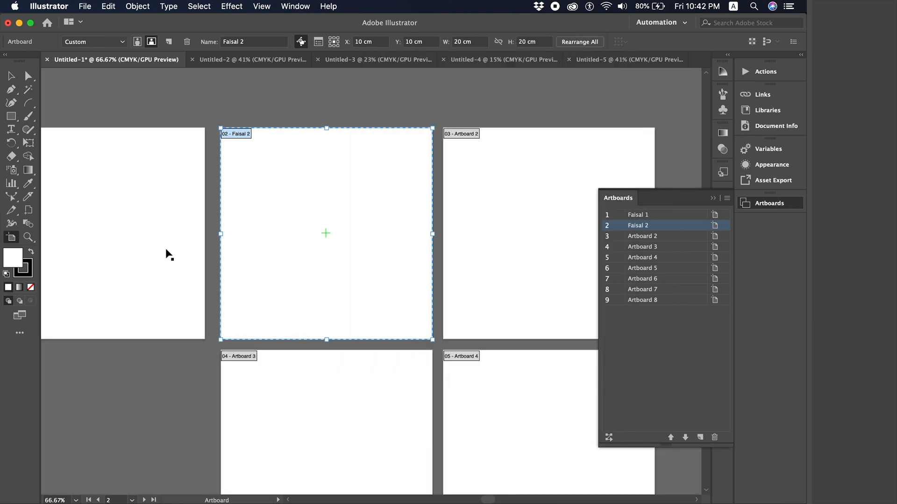
left_click(11, 78)
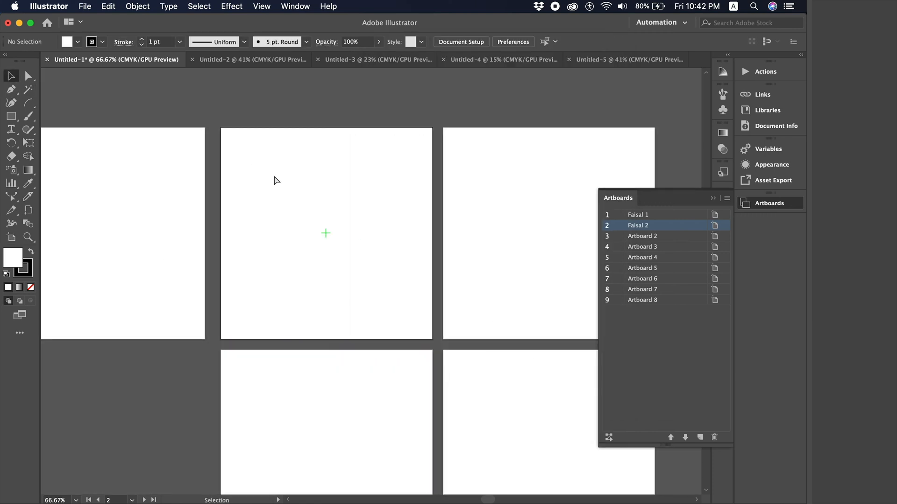
key("super+equal")
key("super+equal")
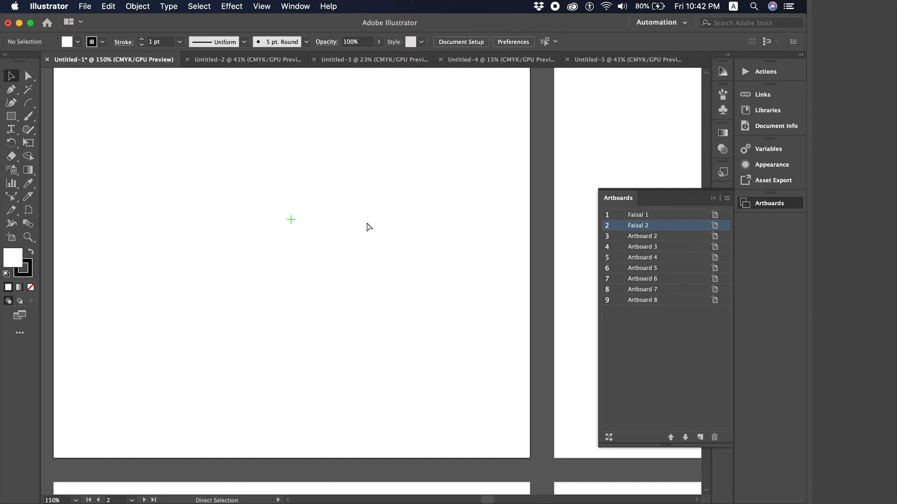
key("super+minus")
scroll(366, 221, "down", 1)
scroll(366, 221, "right", 1)
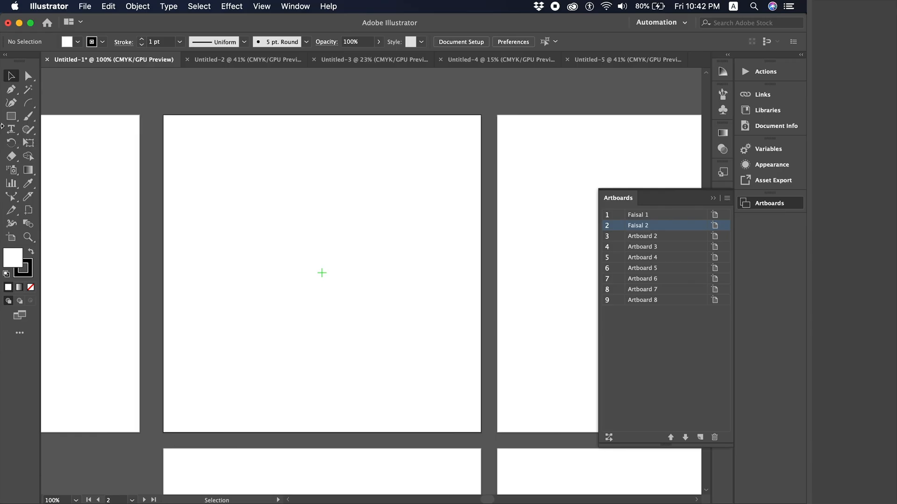
- Enable Show Cross Hairs in the second artboard's Artboard Options
double_click(18, 239)
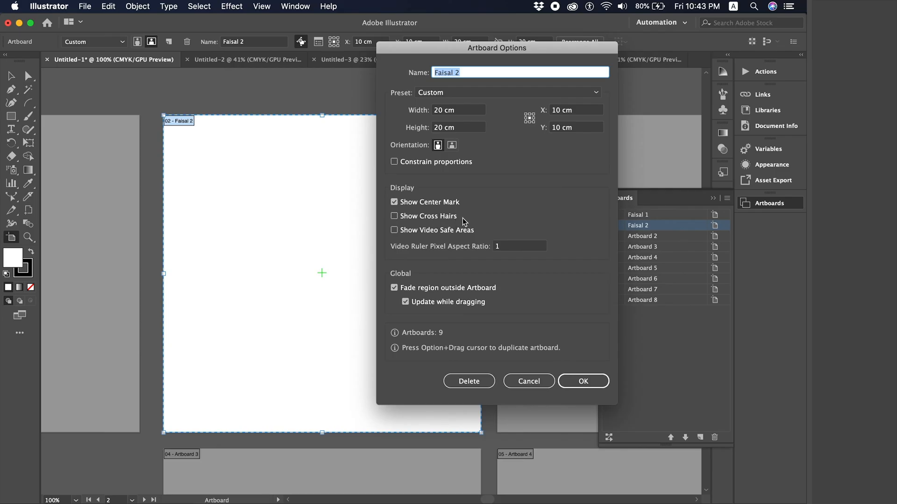
left_click(439, 218)
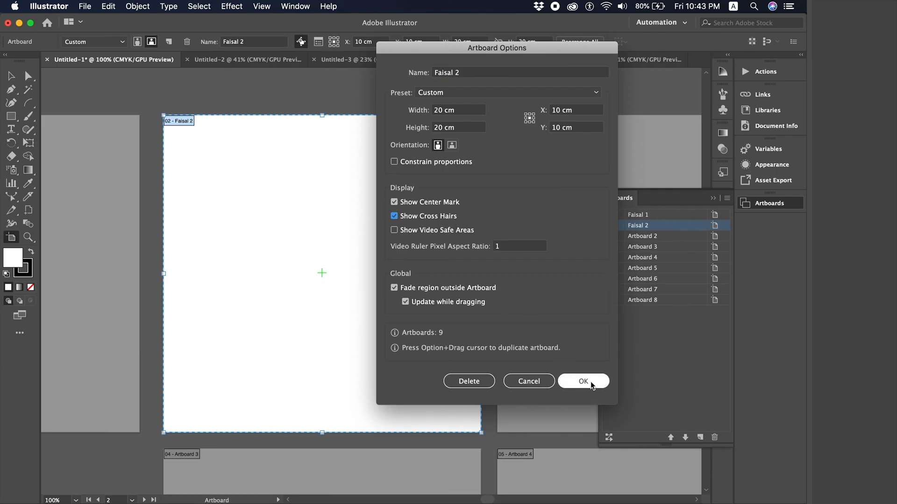
left_click(591, 385)
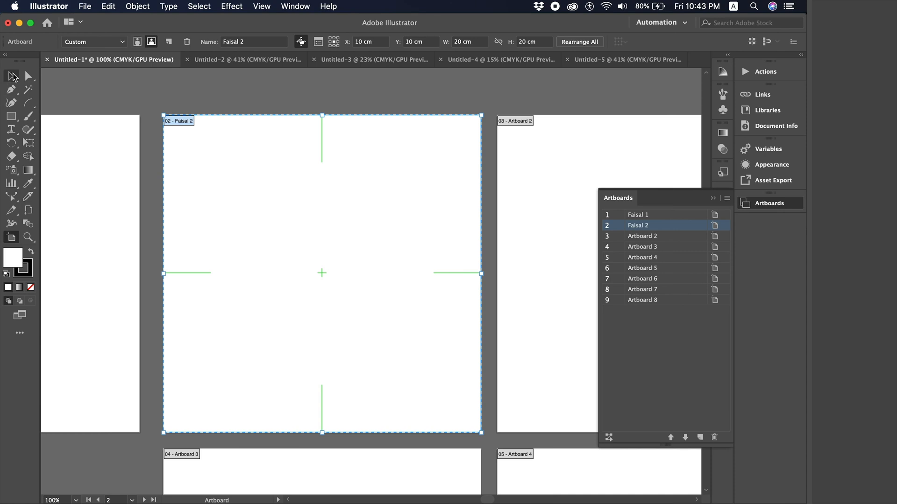
left_click(12, 75)
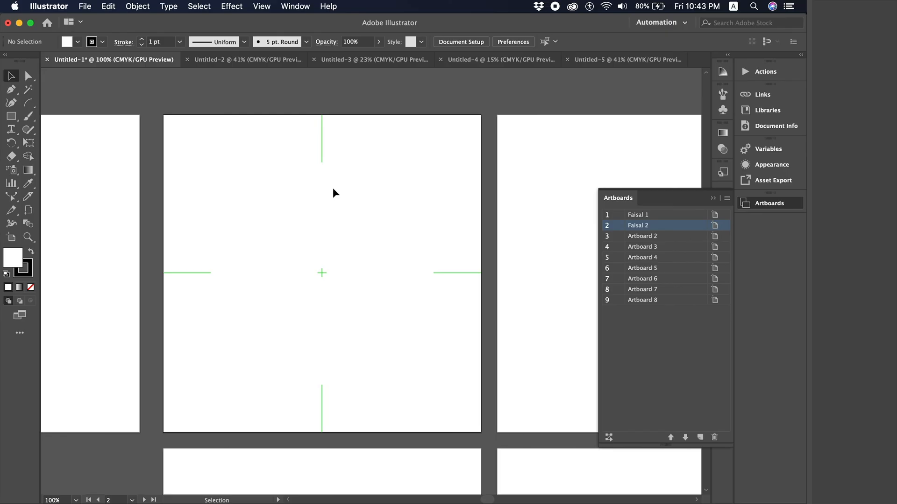
- Draw a square around the second artboard's centre, deleting a stray first rectangle
left_click(12, 116)
left_click_drag(254, 204, 327, 246)
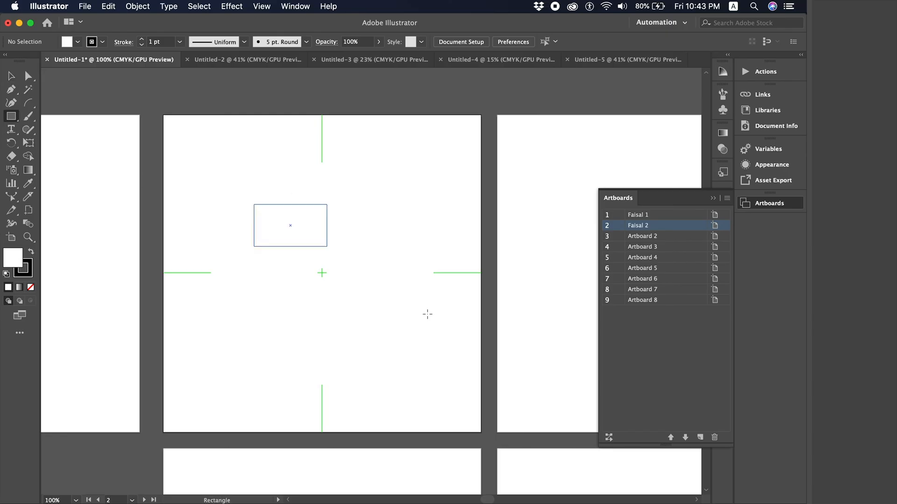
left_click_drag(427, 314, 461, 339)
key("v")
key("Delete")
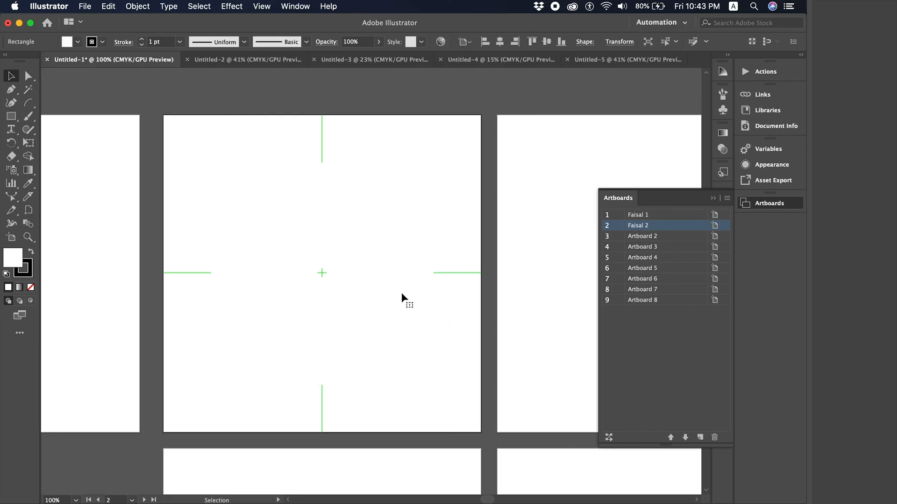
left_click(11, 115)
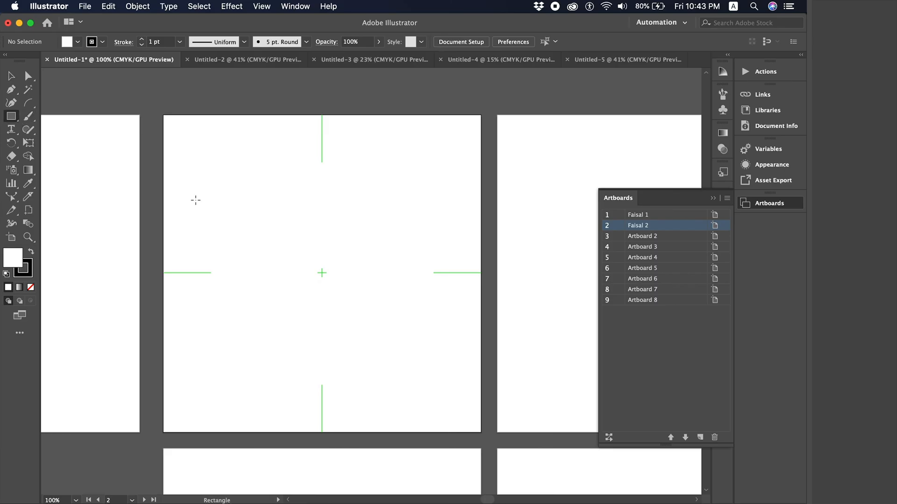
left_click_drag(213, 203, 397, 388)
- Move and arrow-nudge the square onto the centre mark, then show the rulers
key("v")
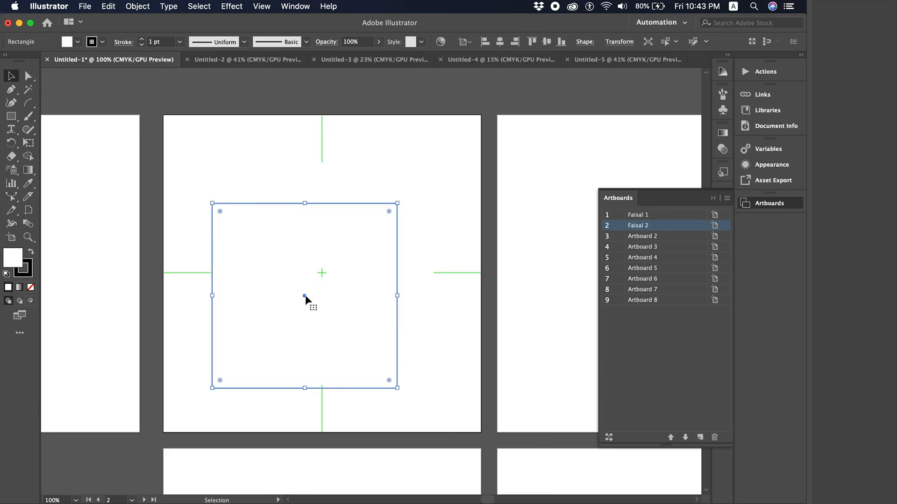
left_click_drag(305, 295, 325, 237)
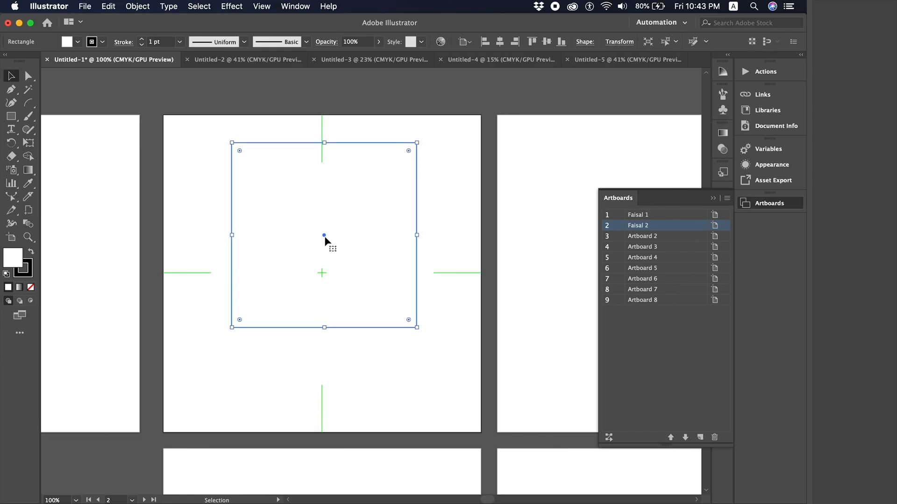
key("Left")
key("Left")
key("Left")
key("shift+Down")
key("shift+Down")
key("shift+Down")
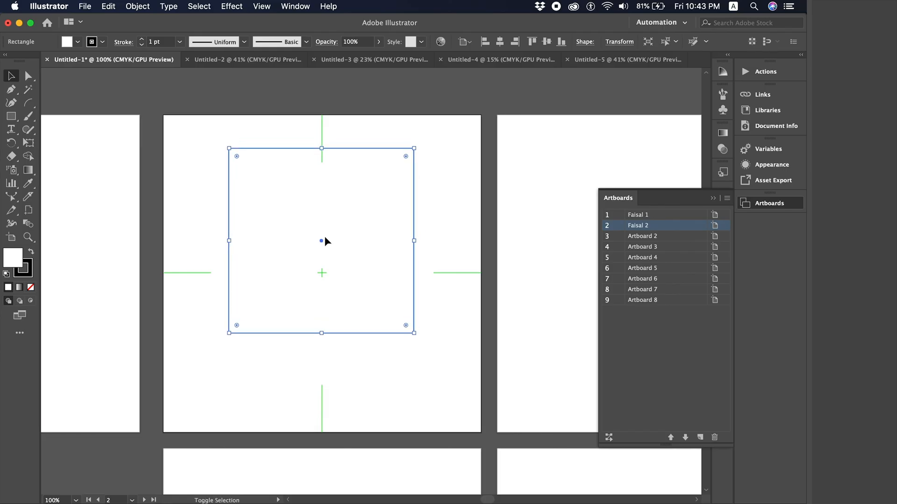
key("shift+Down")
key("shift+Down")
key("shift+Down")
key("shift+Down")
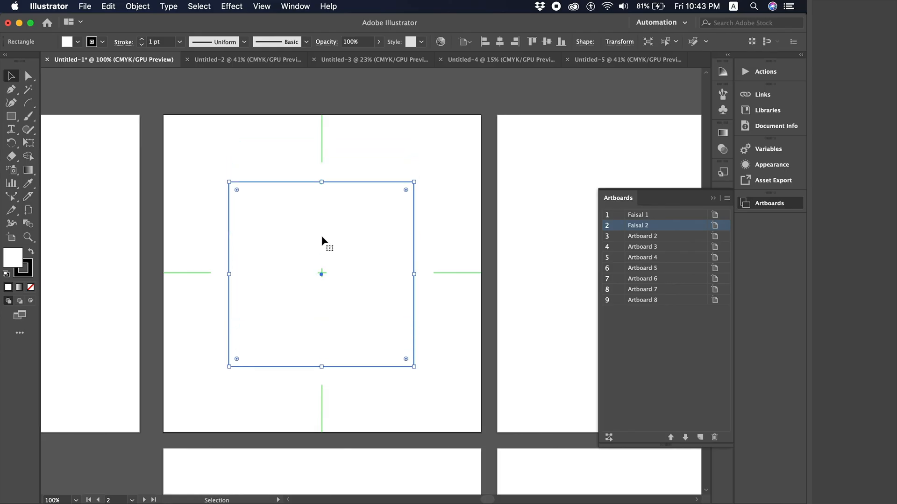
left_click(357, 160)
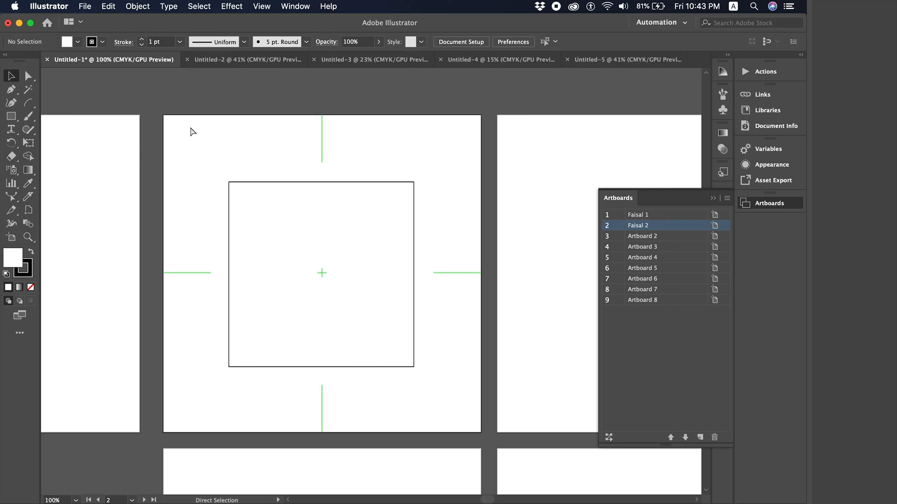
key("super+r")
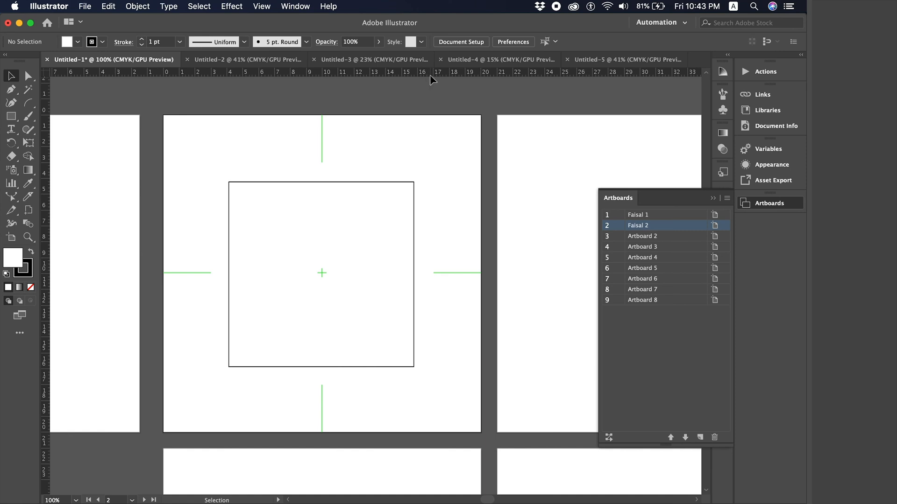
- Drag centring guides from the rulers, then delete the square and hide the guides
left_click_drag(433, 73, 463, 274)
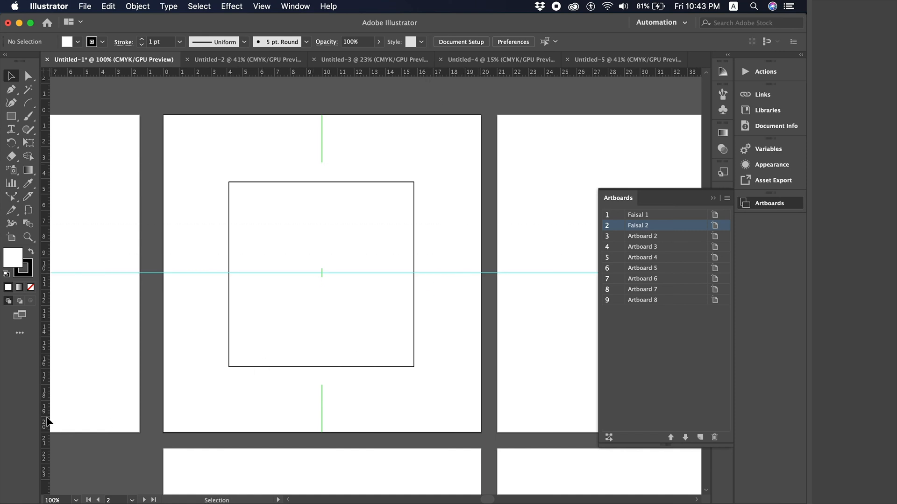
left_click_drag(47, 418, 321, 413)
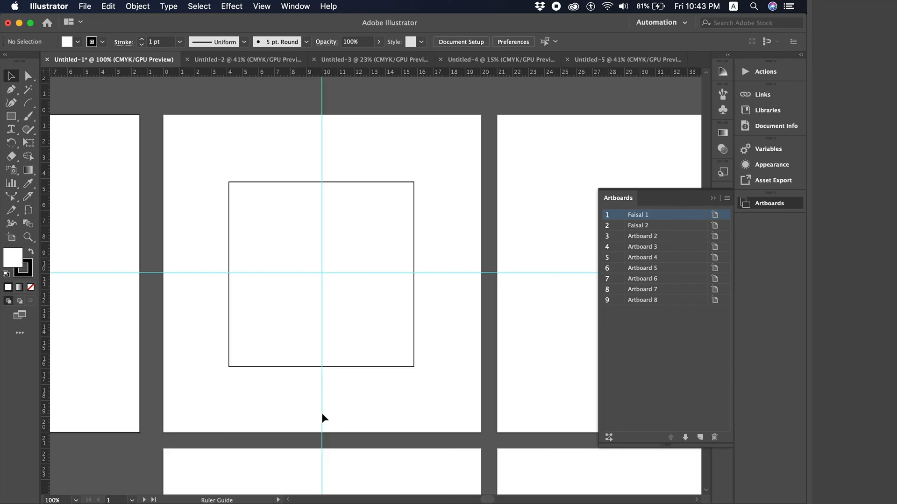
left_click(414, 180)
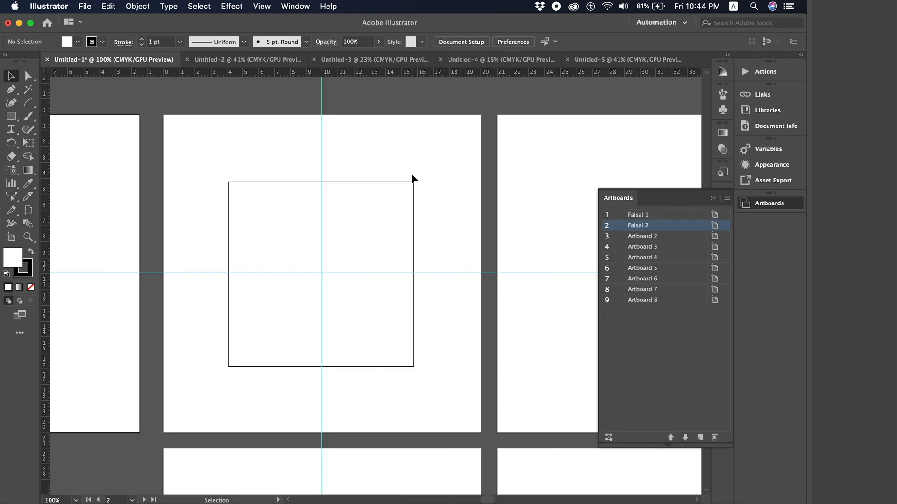
key("Delete")
key("super+semicolon")
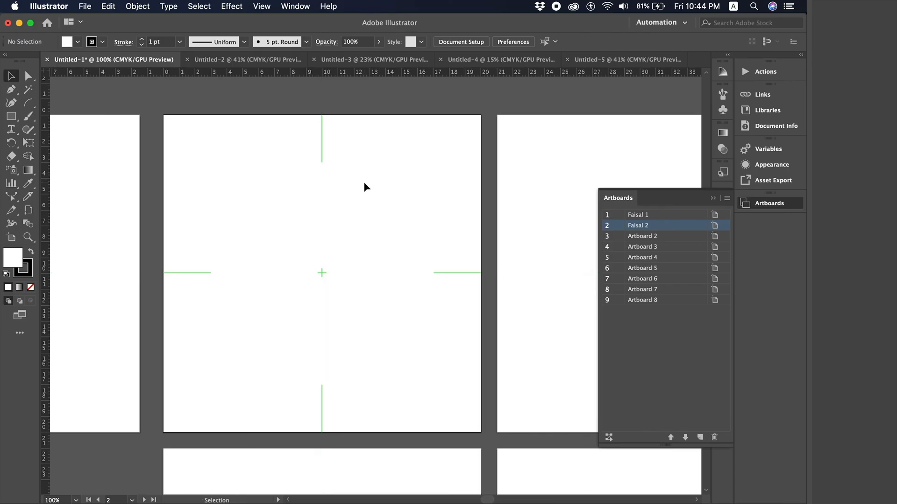
- Turn off cross hairs and centre mark and turn on video safe areas for artboard 2
double_click(12, 237)
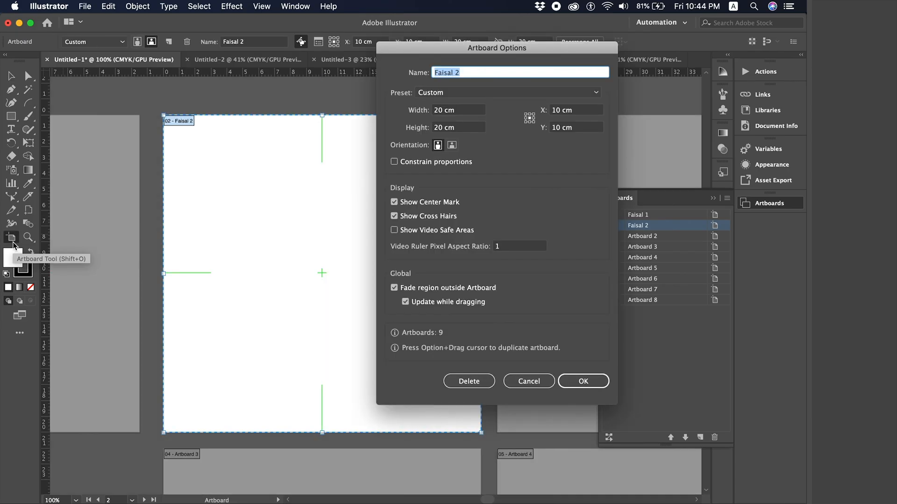
left_click(420, 216)
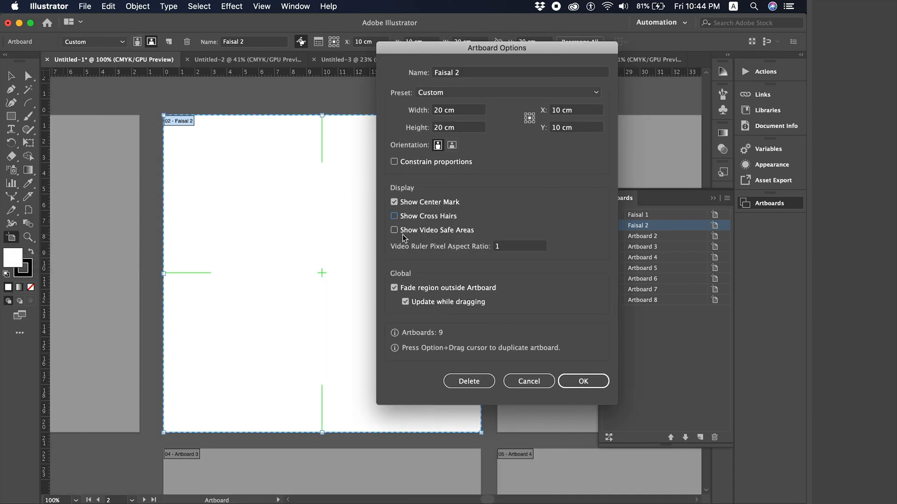
left_click(411, 230)
left_click(409, 203)
left_click(583, 381)
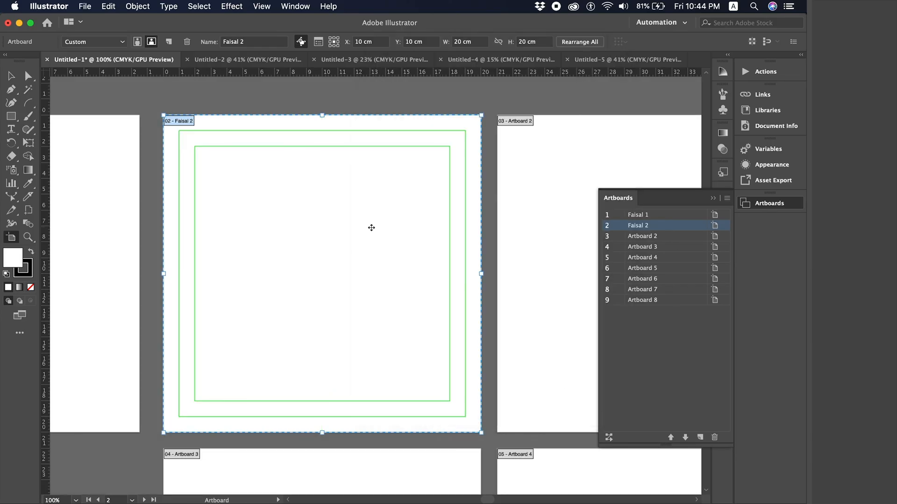
left_click(10, 77)
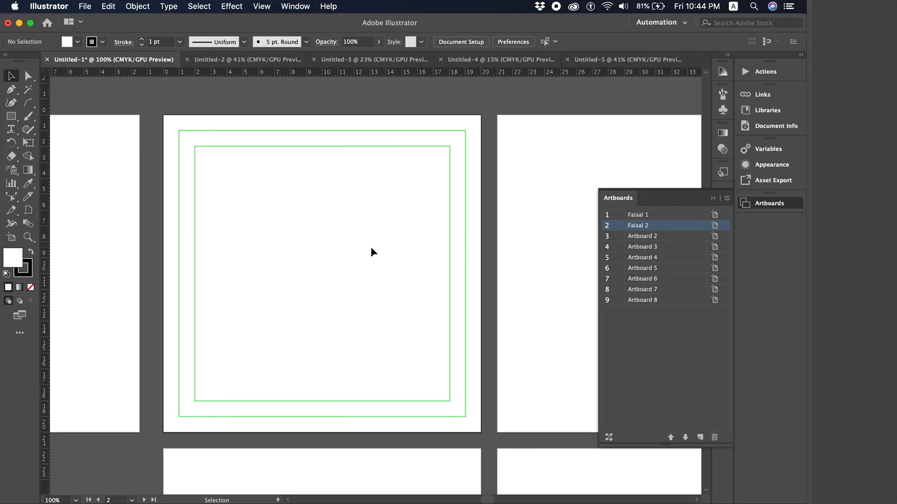
- Set artboard 2 to the A4 preset with video safe areas off, and move it above the grid
double_click(11, 239)
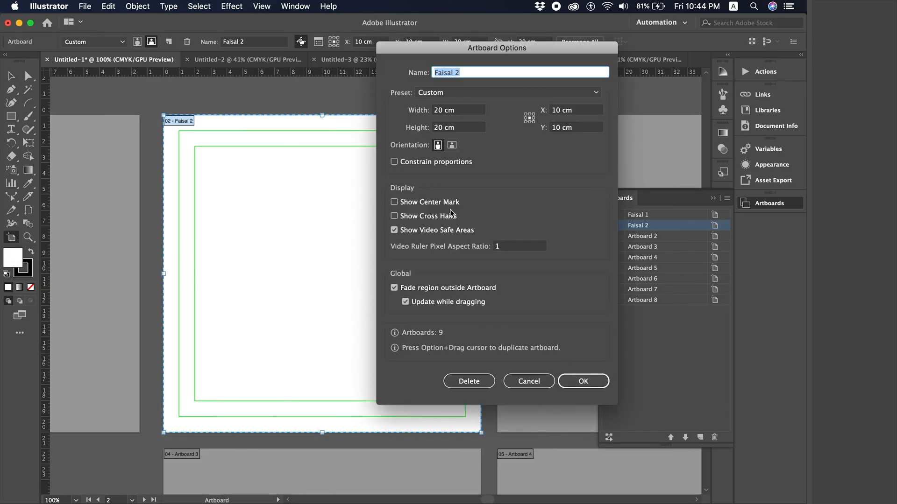
left_click(421, 231)
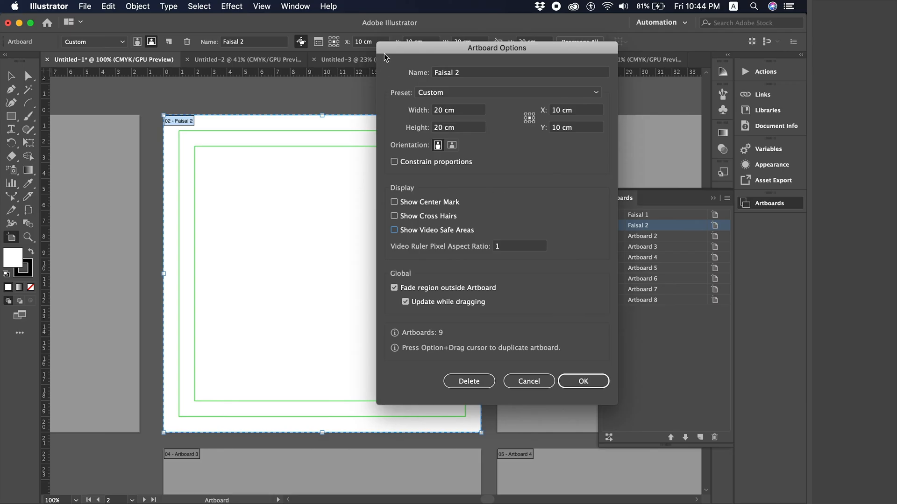
left_click(466, 100)
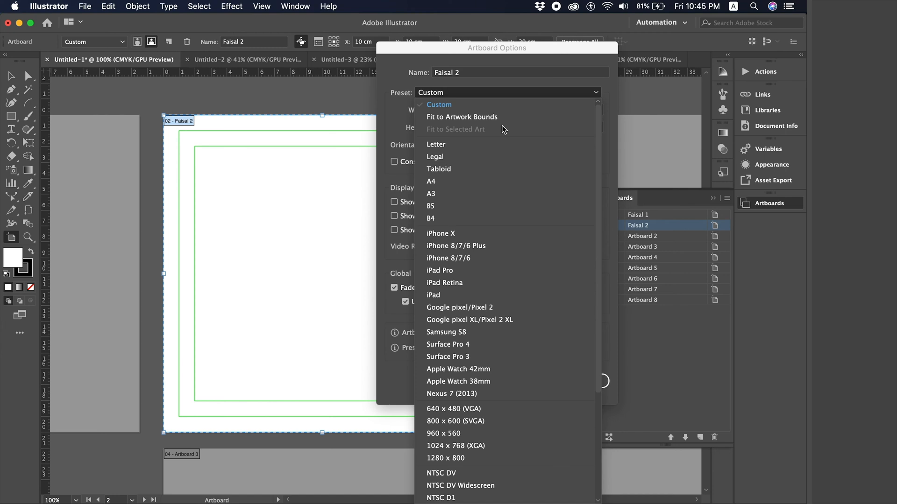
left_click(461, 181)
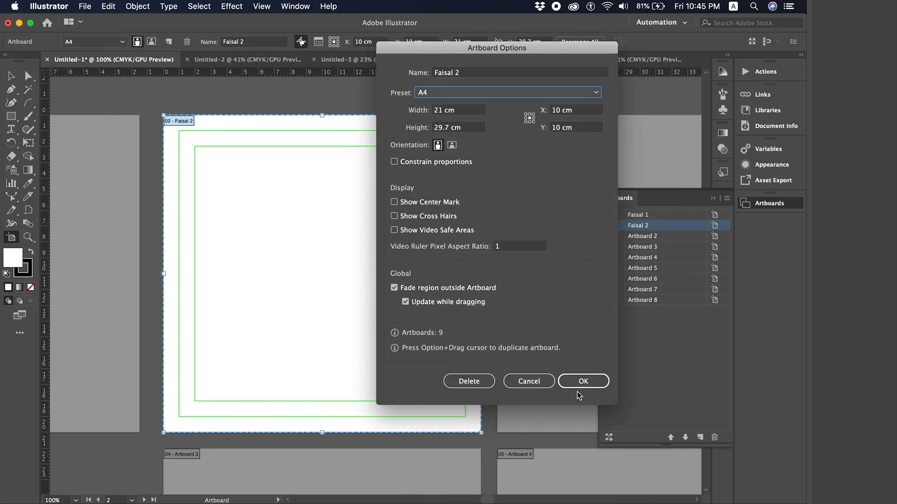
left_click(589, 381)
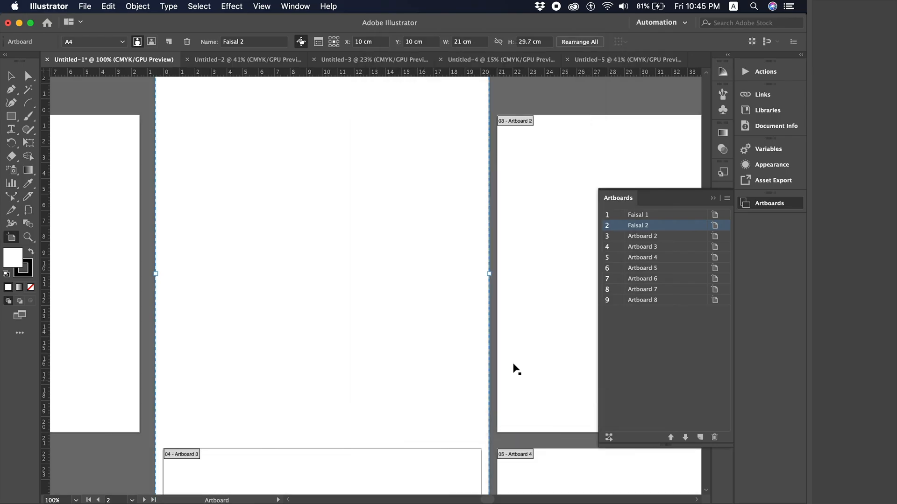
key("super+minus")
key("super+minus")
key("super+minus")
key("super+minus")
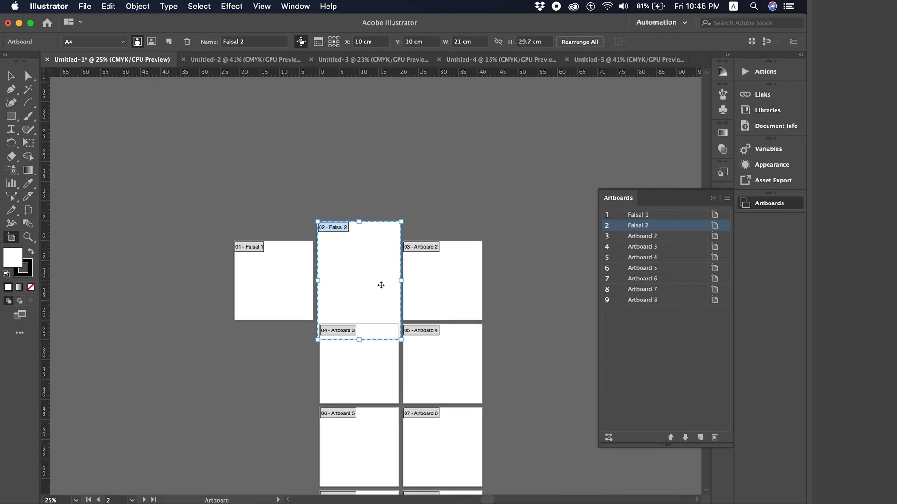
scroll(371, 308, "up", 2)
left_click_drag(371, 309, 370, 156)
- Drag artboard 2 off to the right, then undo the moves and the A4 resize
scroll(370, 156, "right", 3)
key("super+minus")
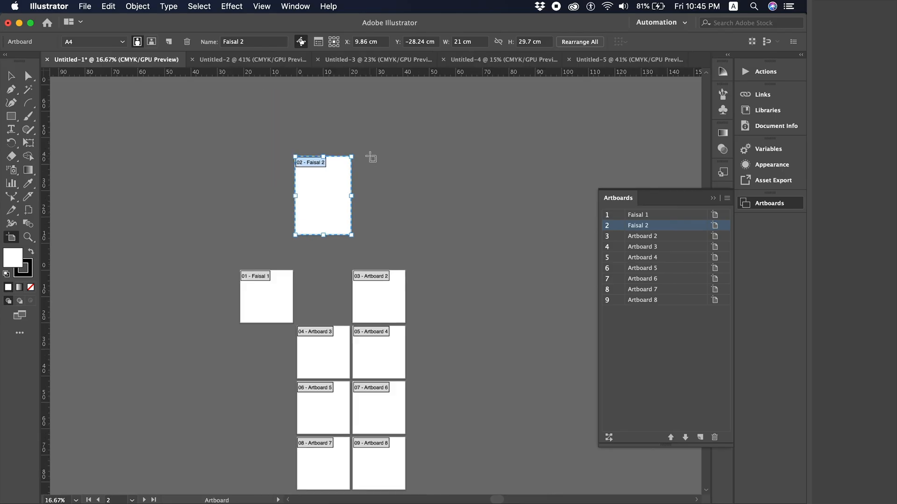
scroll(379, 213, "down", 3)
scroll(378, 213, "right", 3)
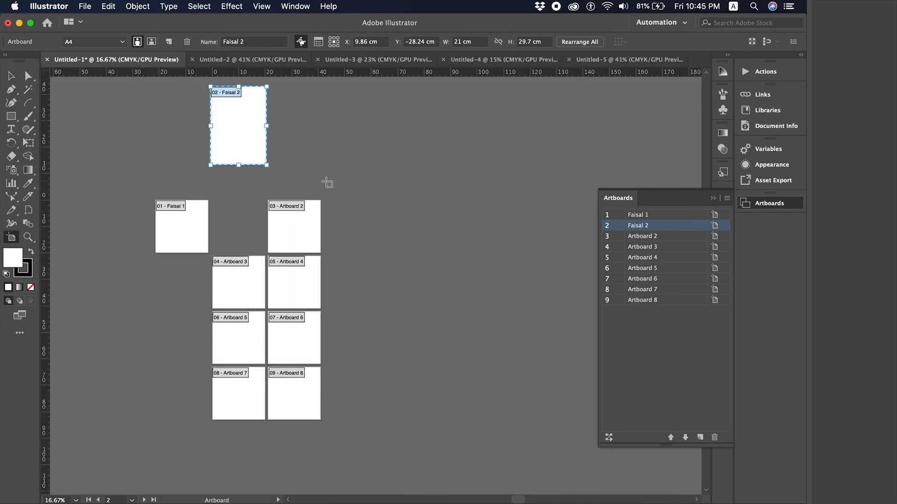
scroll(327, 184, "right", 3)
scroll(327, 183, "up", 1)
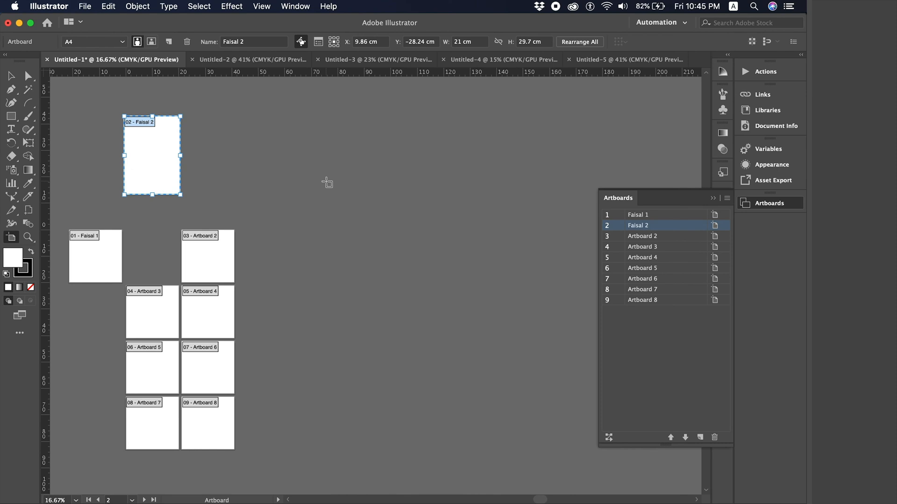
left_click_drag(145, 154, 484, 215)
key("super+minus")
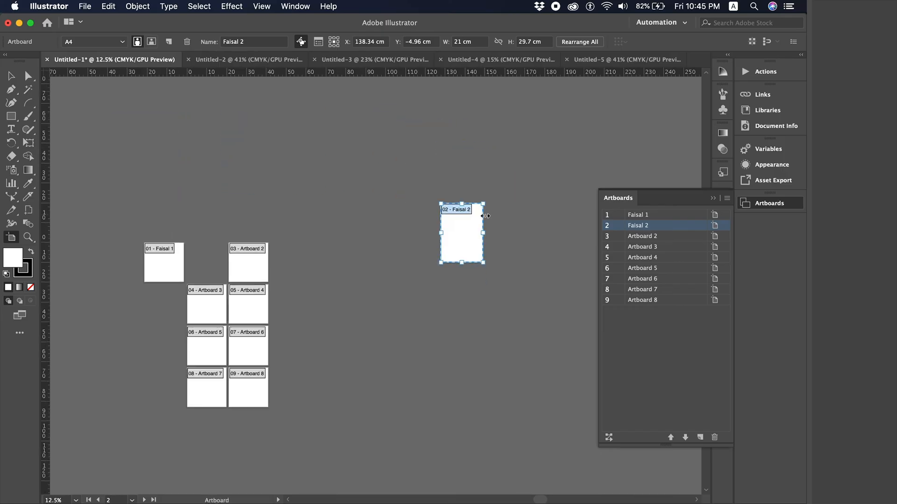
key("super+z")
key("super+z")
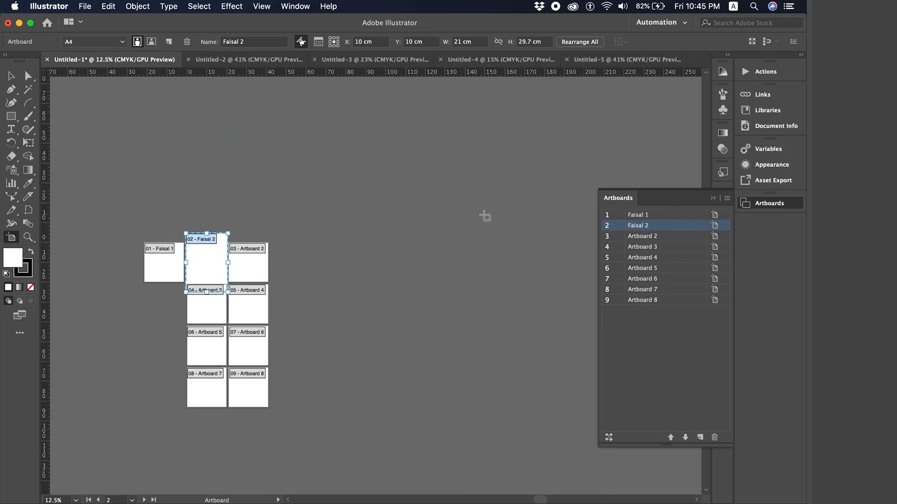
key("super+z")
scroll(315, 188, "left", 3)
- Turn off Show Video Safe Areas in artboard 2's options
key("v")
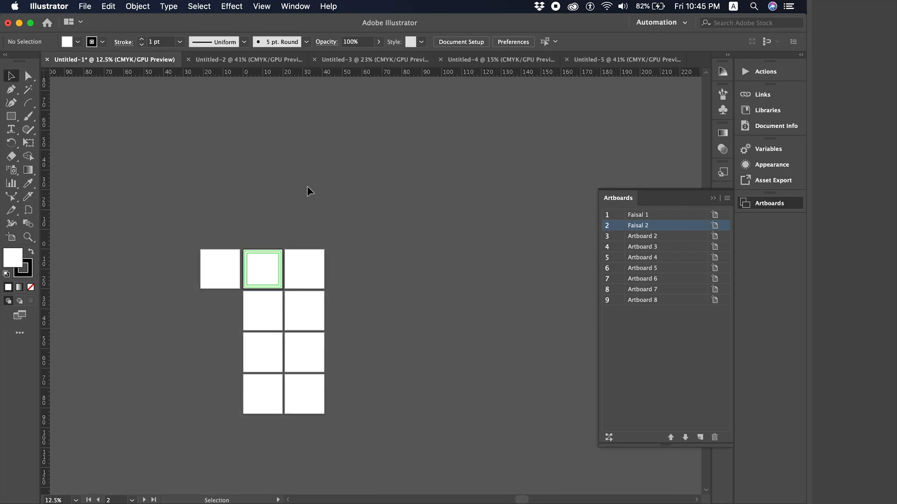
double_click(11, 238)
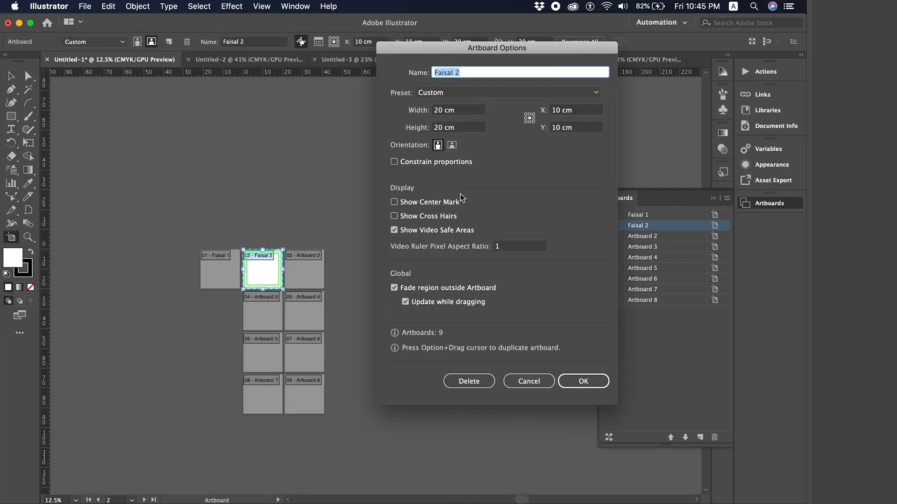
left_click(417, 230)
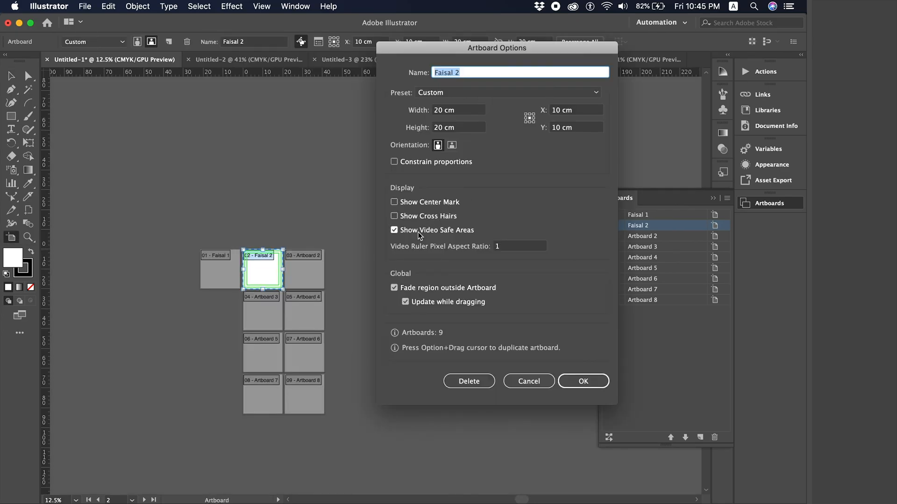
left_click(573, 379)
- Zoom in on artboard 2, then bring up Document Setup showing centimetres and 0 cm bleed
key("super+equal")
key("super+equal")
key("super+equal")
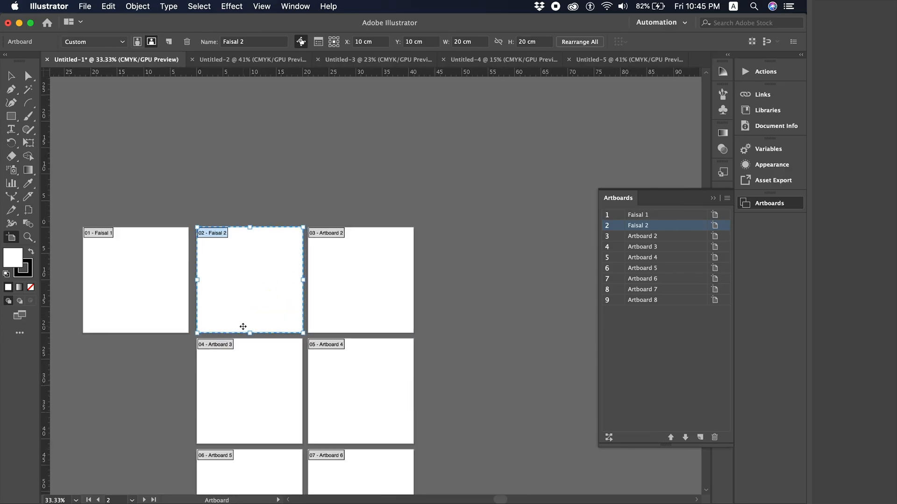
left_click(12, 76)
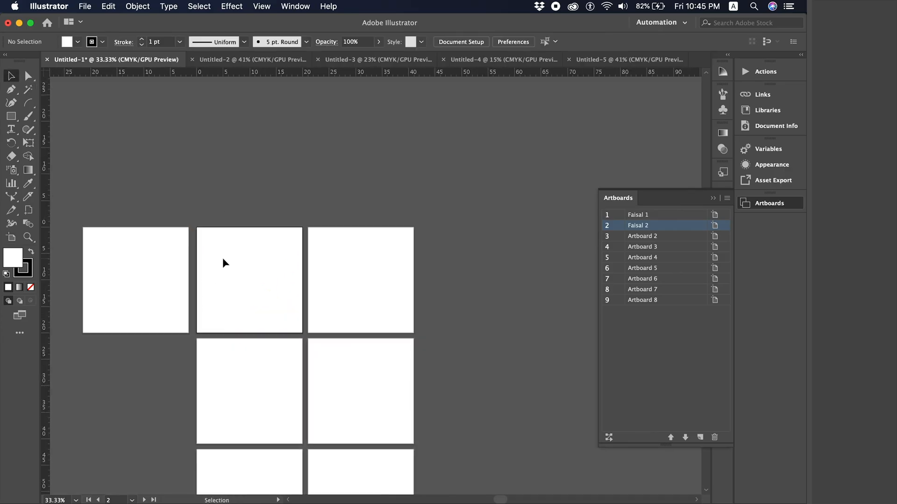
left_click(11, 238)
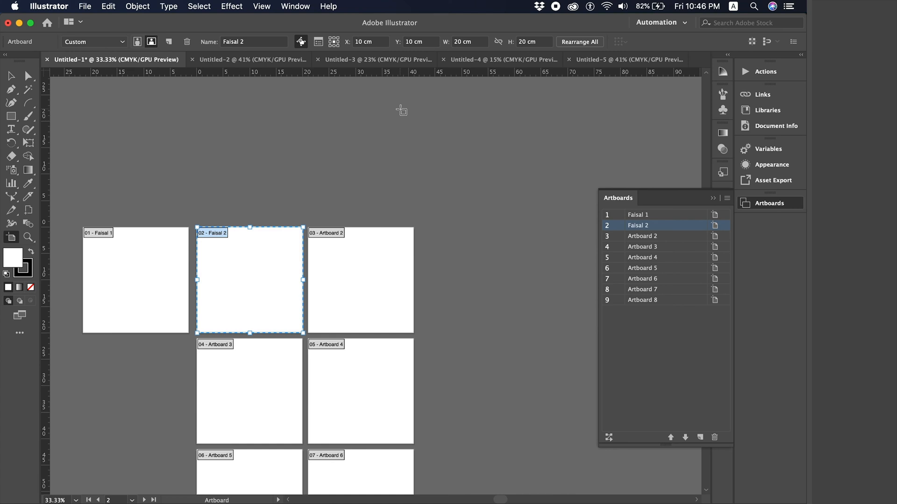
scroll(401, 110, "down", 2)
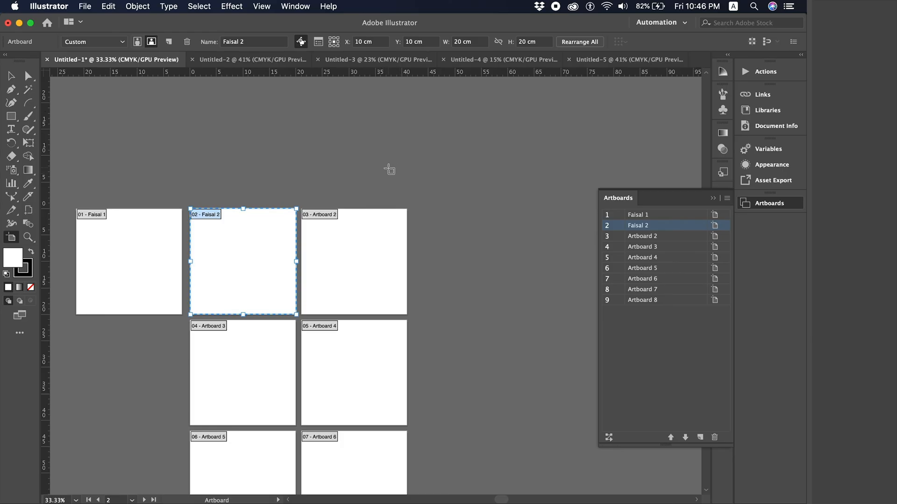
key("super")
key("super+alt+p")
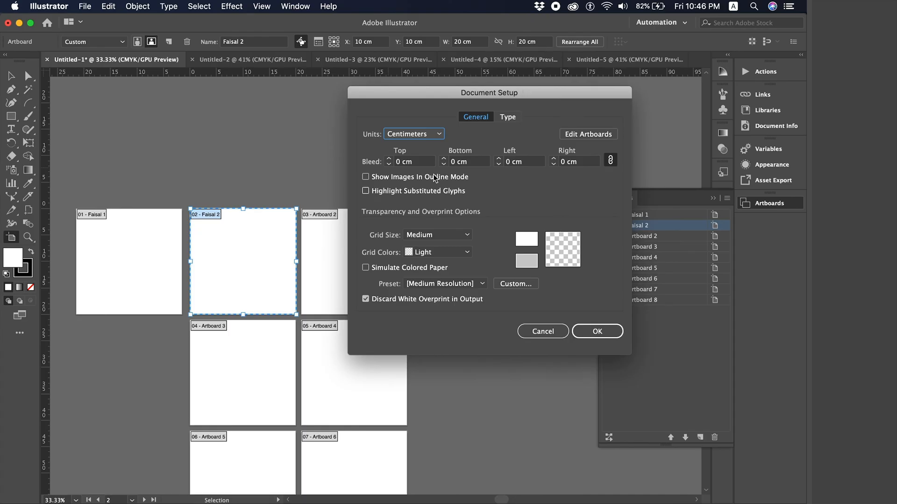
- Through File > Document Setup, set a linked 0.2 cm bleed on all four sides
left_click(542, 331)
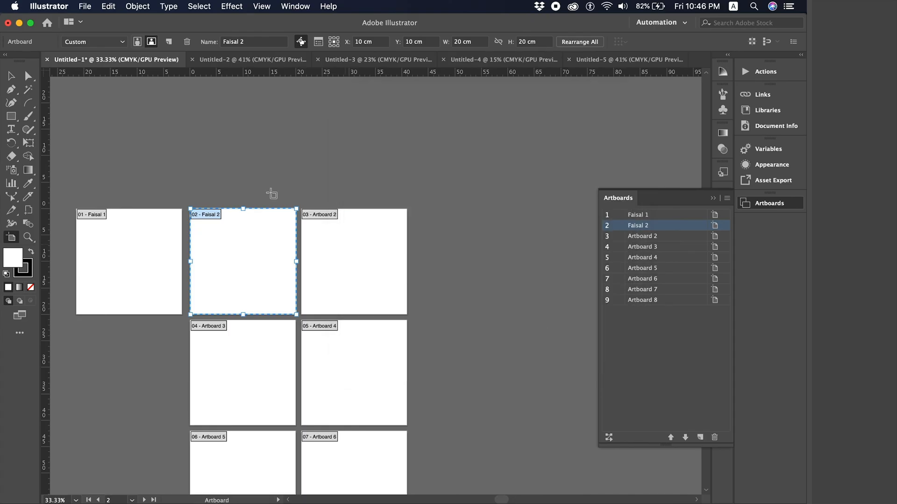
left_click(85, 6)
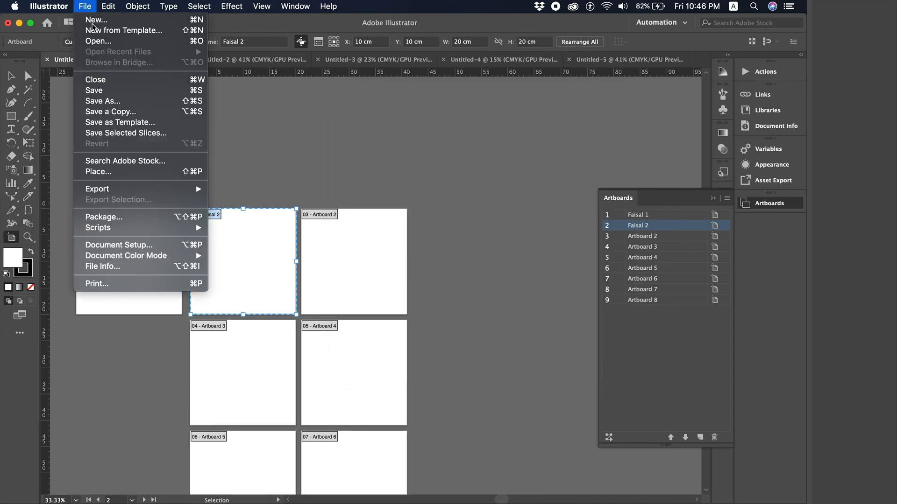
left_click(164, 246)
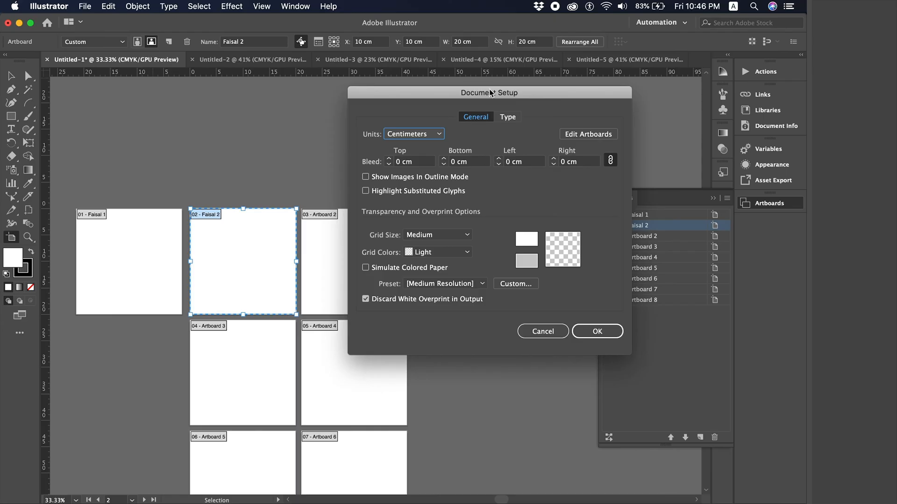
left_click_drag(489, 88, 418, 77)
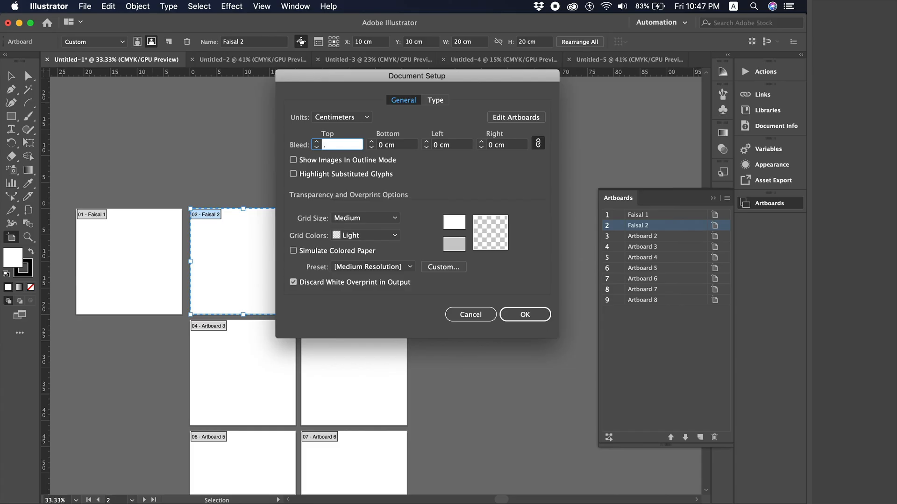
type("2")
key("Tab")
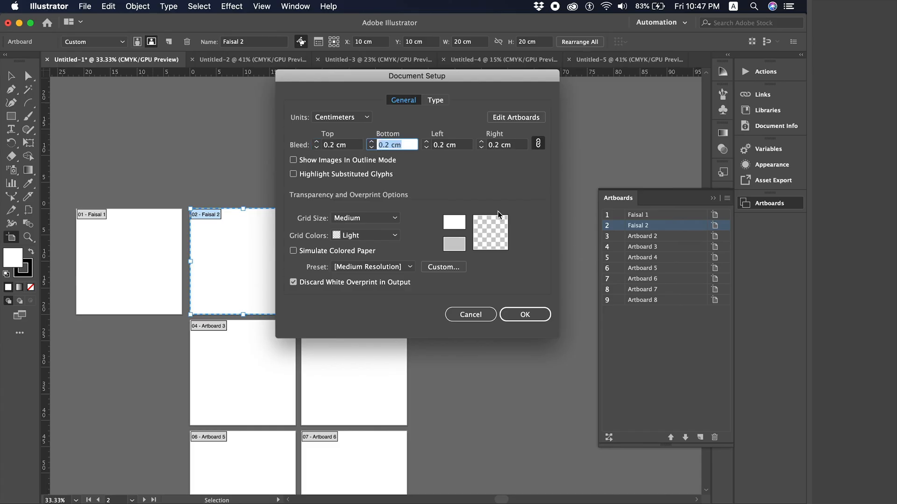
left_click(538, 314)
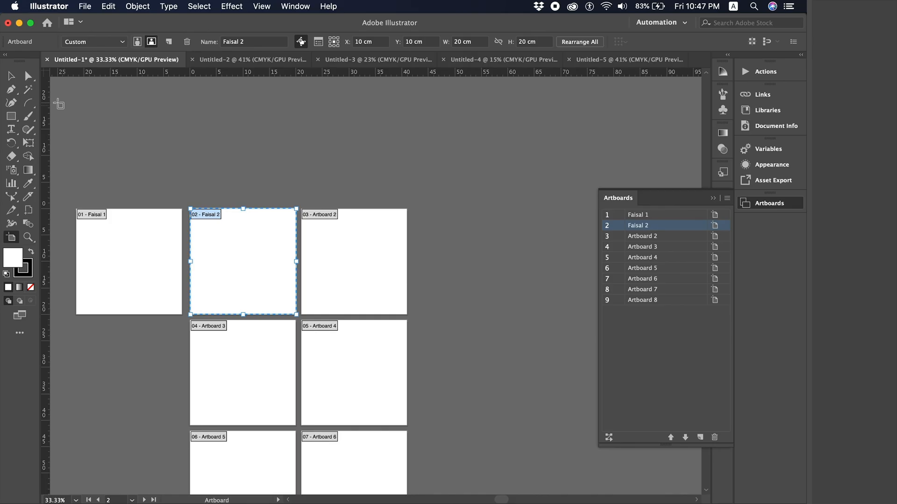
left_click(11, 76)
- Zoom in and delete both crossing guides on the artboards
scroll(247, 185, "left", 3)
key("super+semicolon")
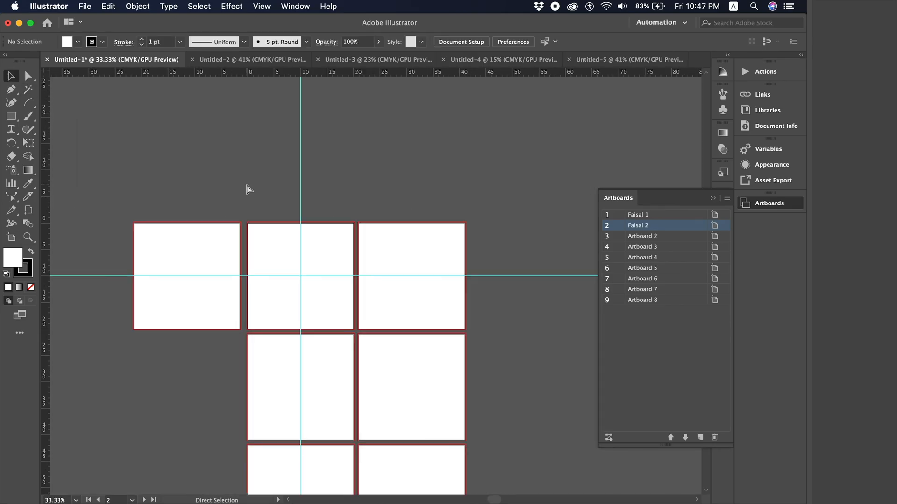
scroll(247, 185, "left", 3)
key("super+equal")
key("super+equal")
scroll(246, 185, "up", 3)
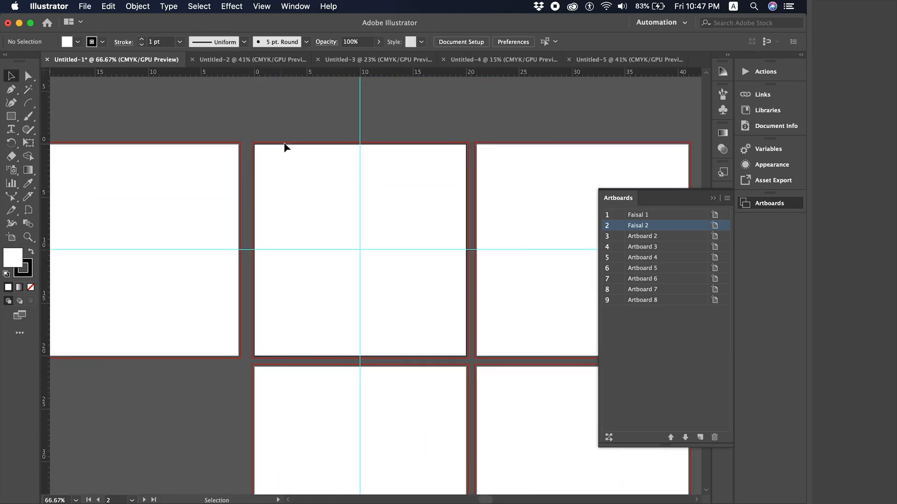
scroll(310, 142, "down", 2)
scroll(310, 143, "right", 5)
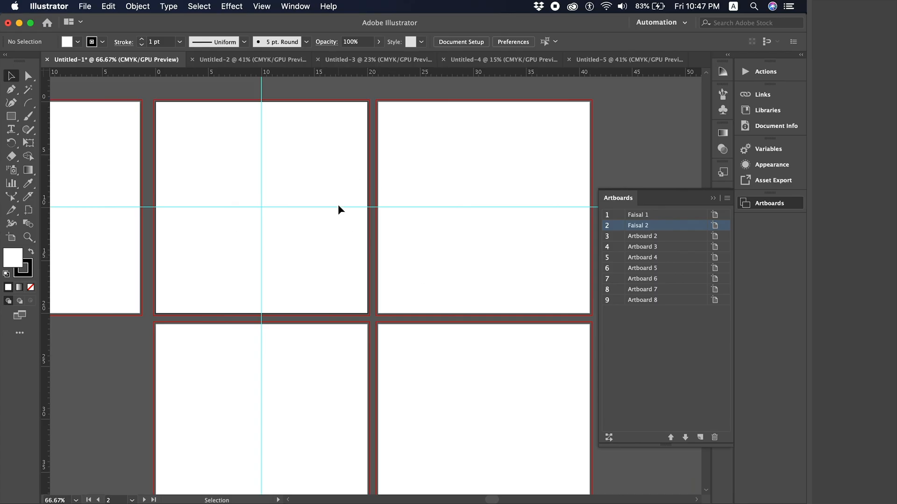
scroll(339, 208, "left", 2)
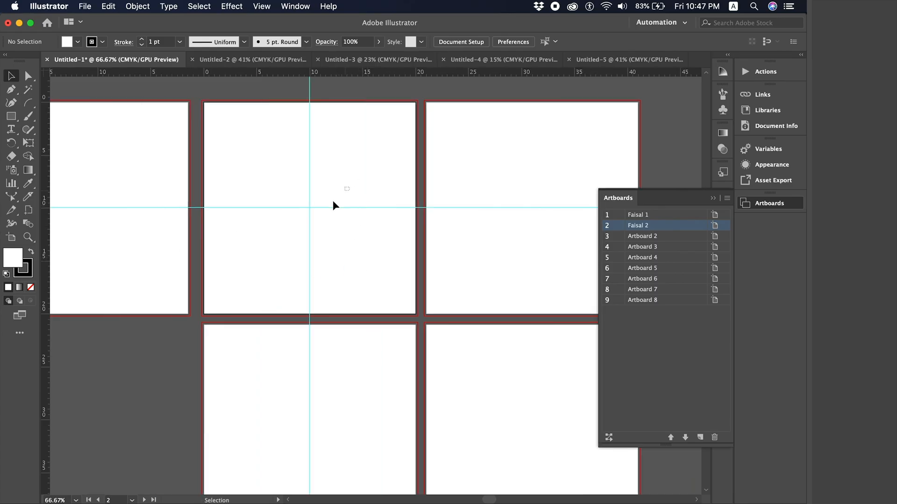
left_click_drag(333, 201, 295, 229)
key("Delete")
- Make artboards Faisal 1 and Faisal 2 active, then bring up Document Setup
scroll(294, 230, "left", 2)
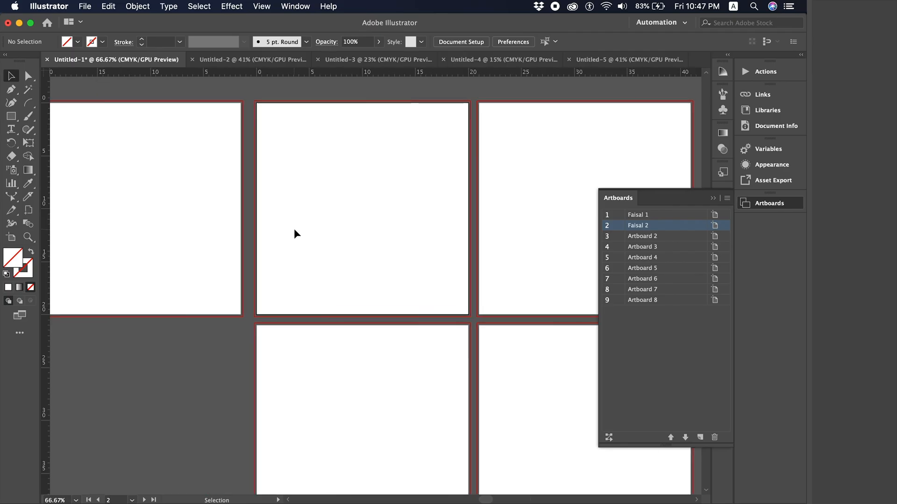
scroll(293, 228, "left", 3)
left_click(290, 169)
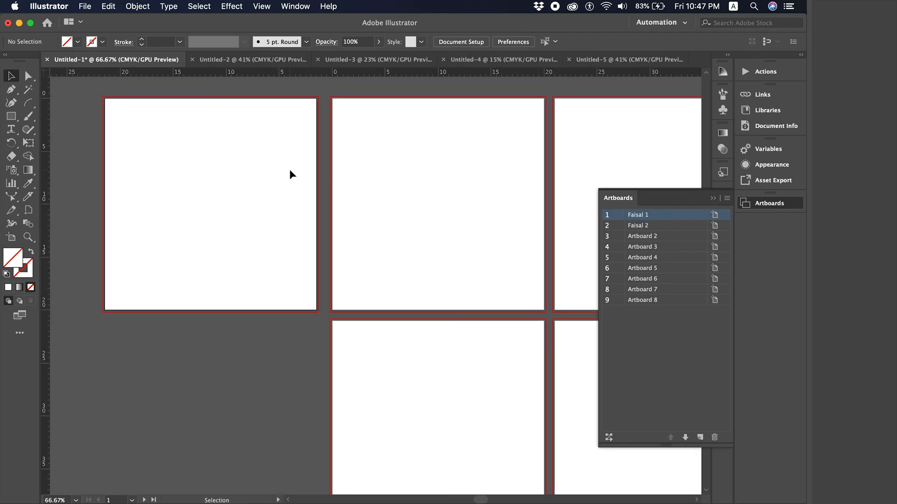
left_click(406, 170)
scroll(406, 170, "up", 4)
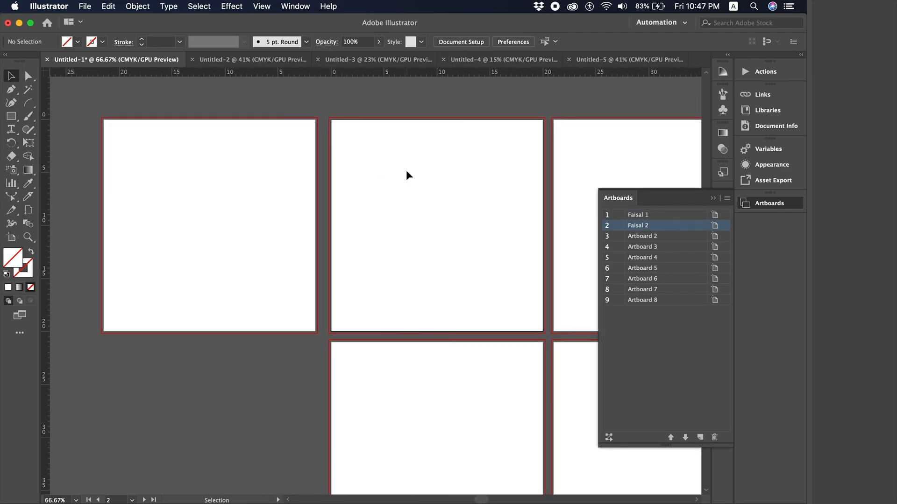
key("super+alt+p")
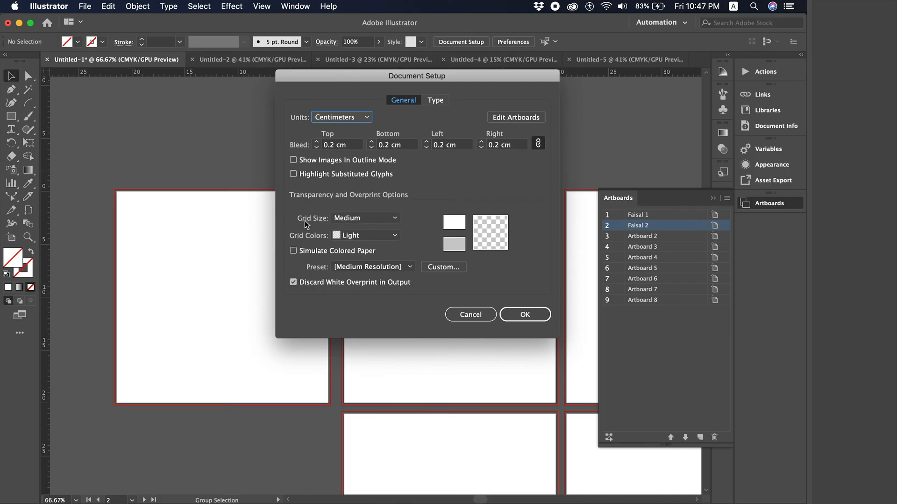
- Keep the Medium grid size and set the transparency grid colours to Dark
left_click(367, 219)
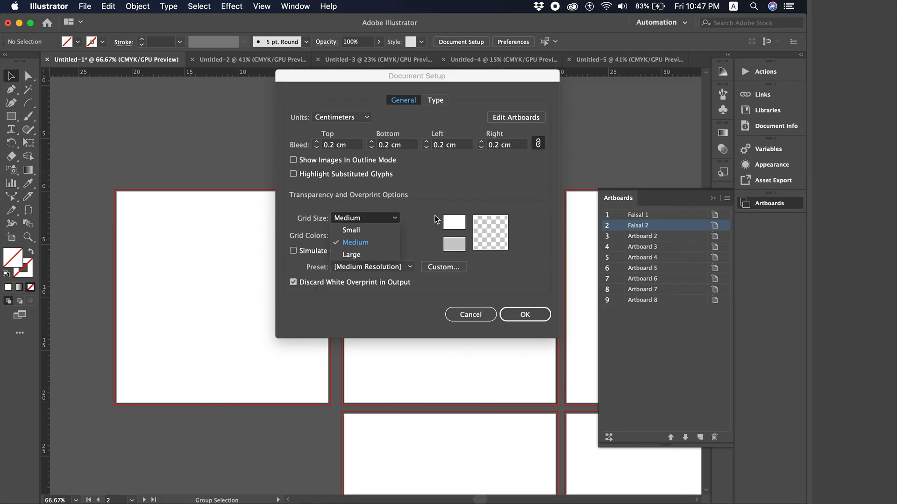
left_click(466, 196)
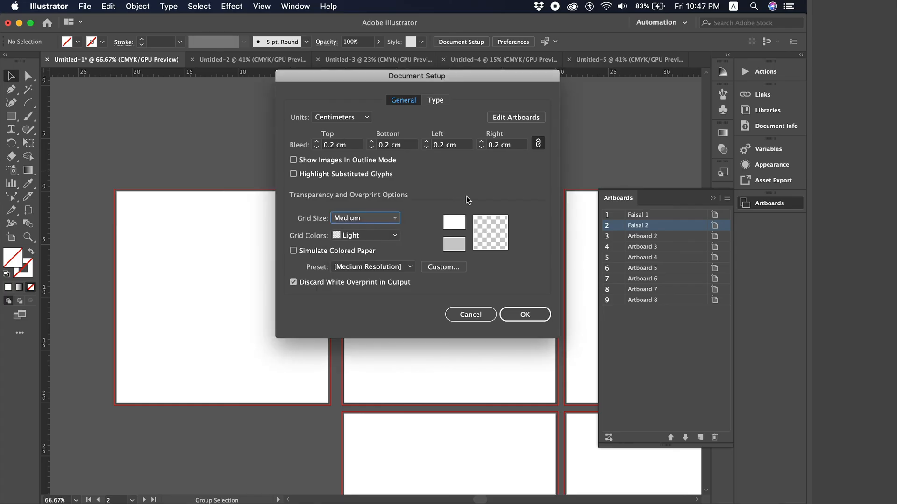
left_click(395, 236)
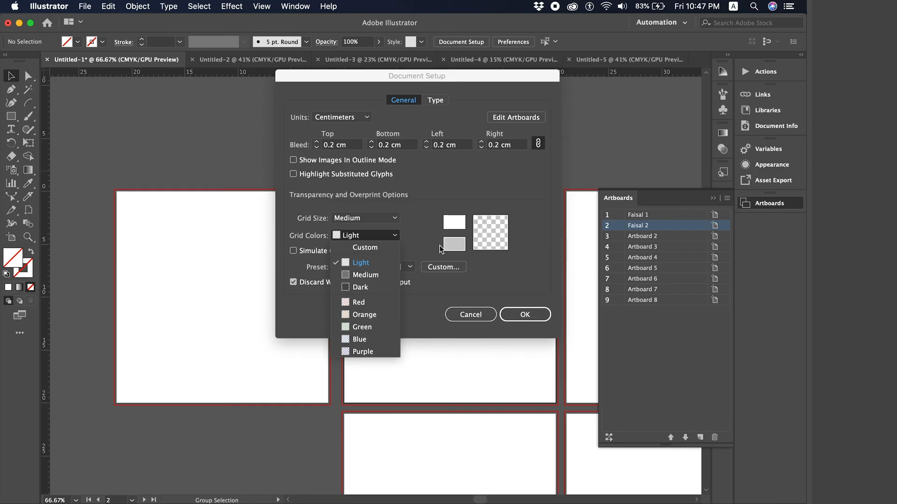
left_click(378, 286)
left_click(516, 314)
- Zoom to 200% then 50%, and view Faisal 2's artboard options without changes
scroll(342, 240, "right", 4)
scroll(342, 239, "down", 1)
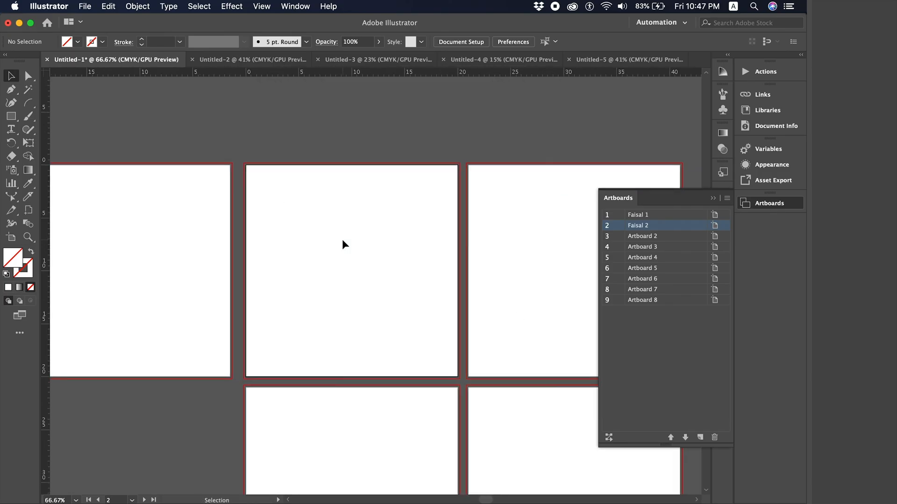
scroll(342, 239, "right", 10)
key("super+equal")
key("super+equal")
key("super+equal")
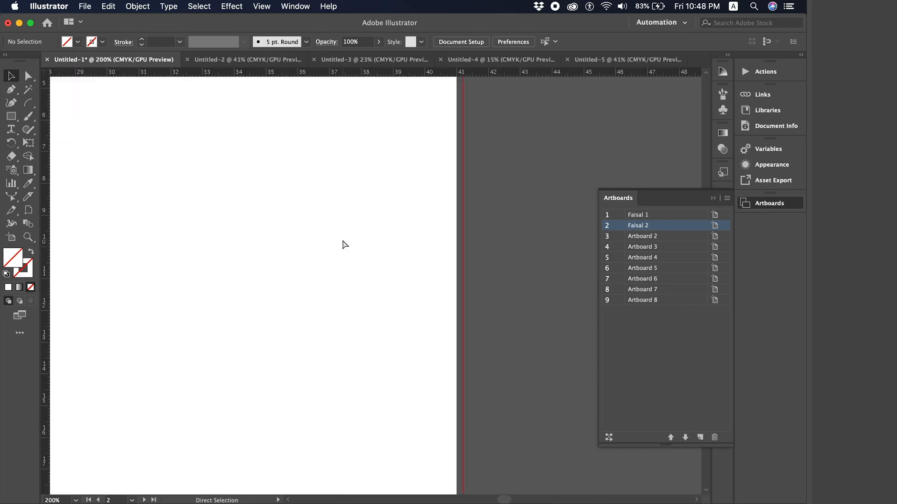
key("super+minus")
key("super+minus")
key("super+minus")
key("super+minus")
double_click(11, 238)
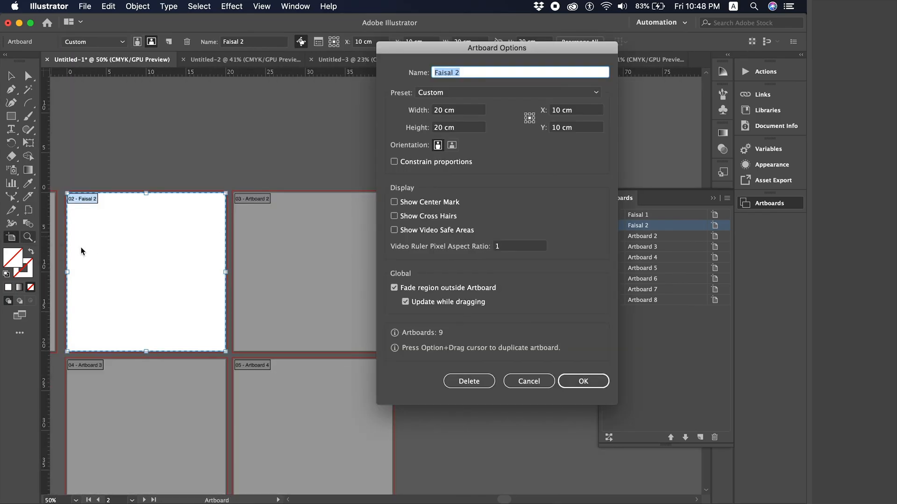
left_click(527, 379)
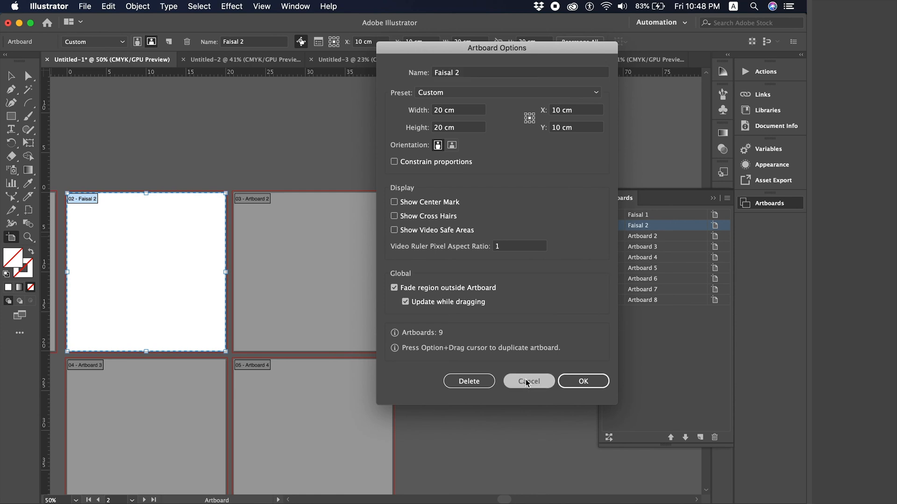
- In Document Setup try Light grid colours and Pixels units, then discard the changes
key("super+alt+p")
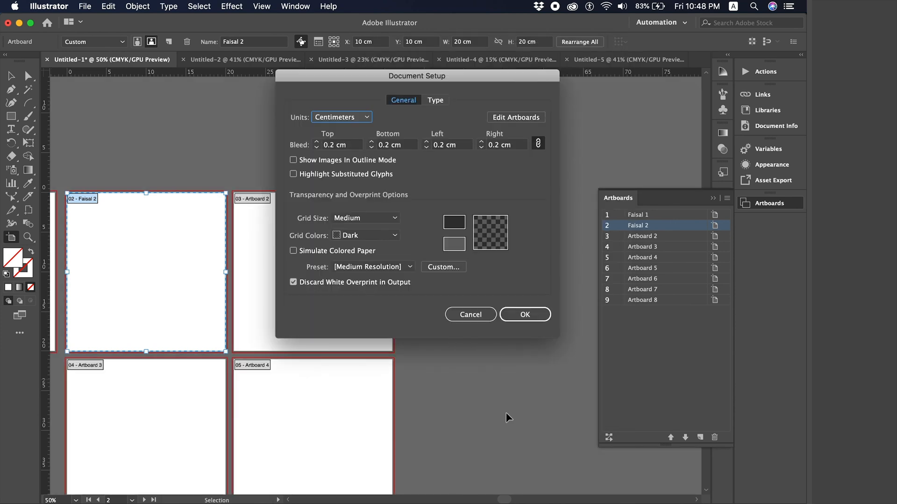
left_click(351, 239)
left_click(362, 263)
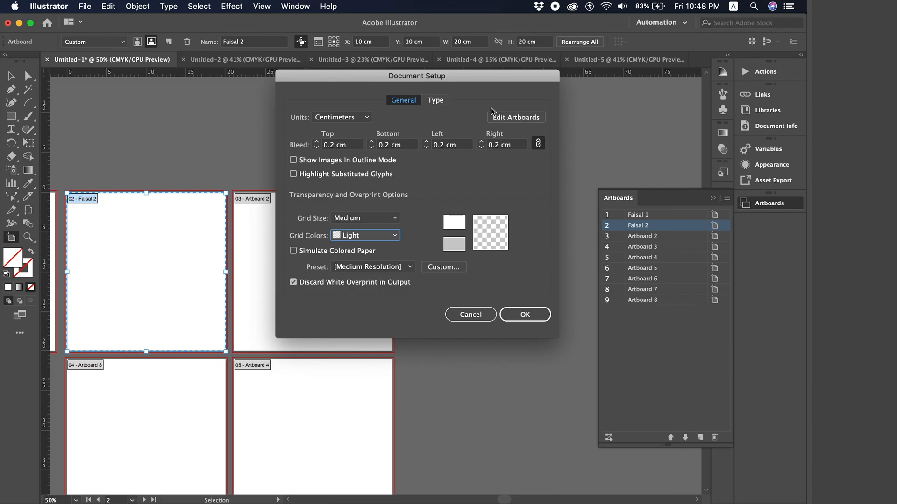
left_click(329, 121)
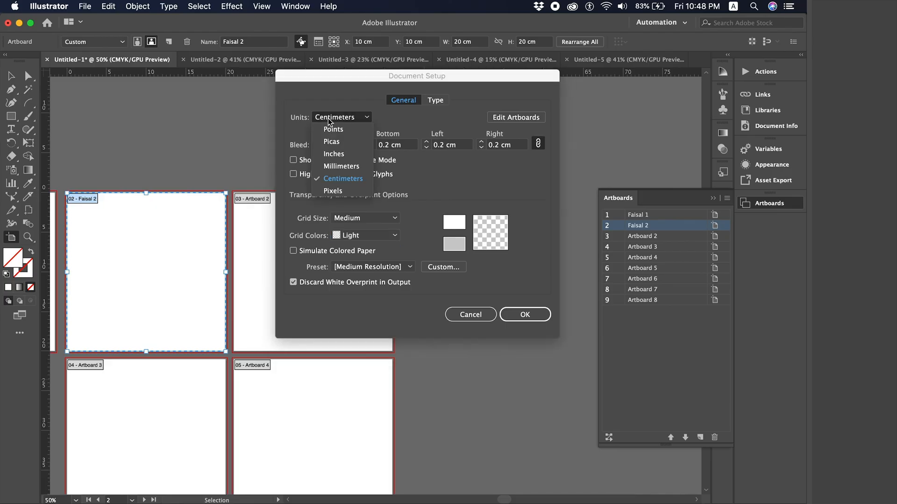
left_click(370, 190)
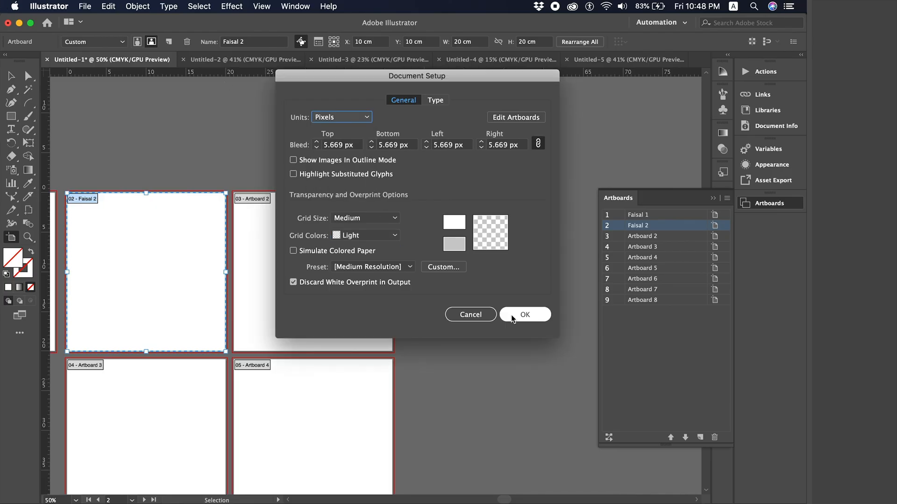
left_click(481, 317)
left_click(105, 5)
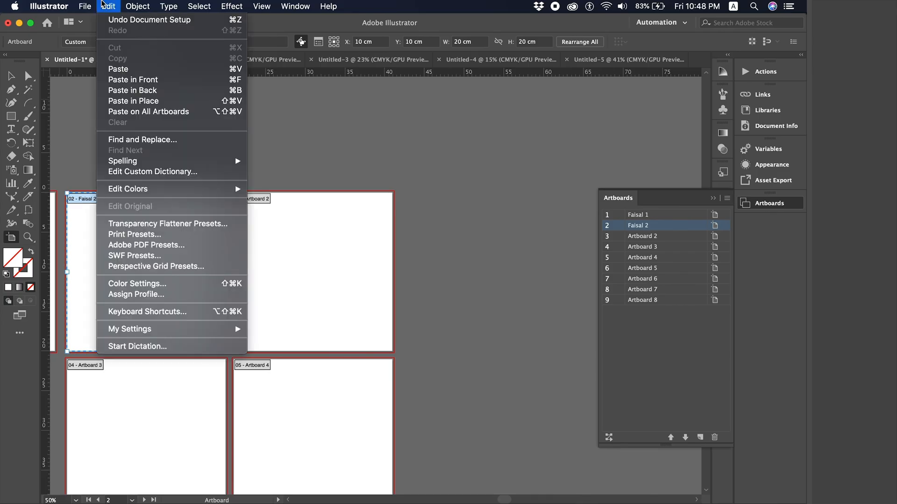
mouse_move(49, 5)
mouse_move(66, 37)
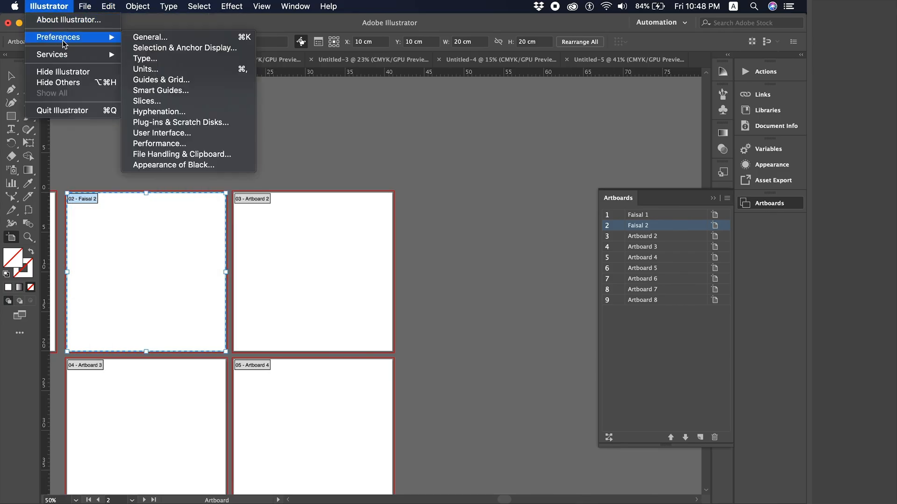
left_click(162, 40)
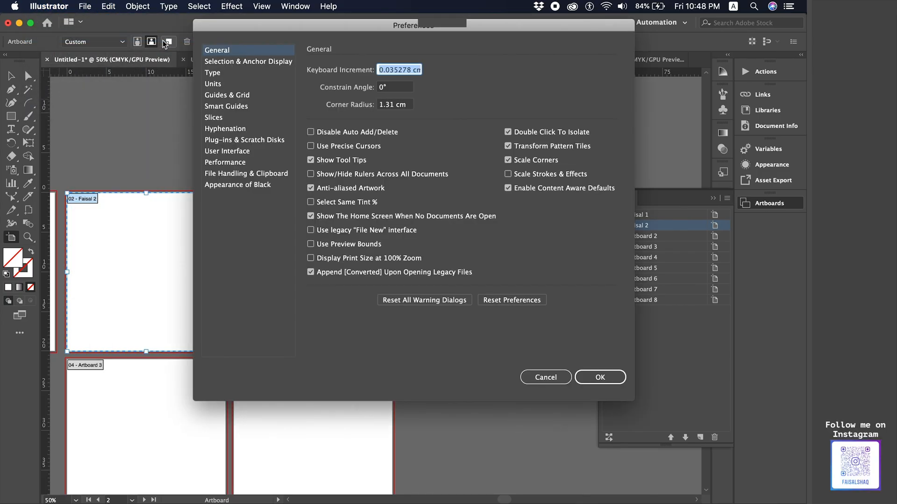
left_click(229, 84)
left_click(401, 70)
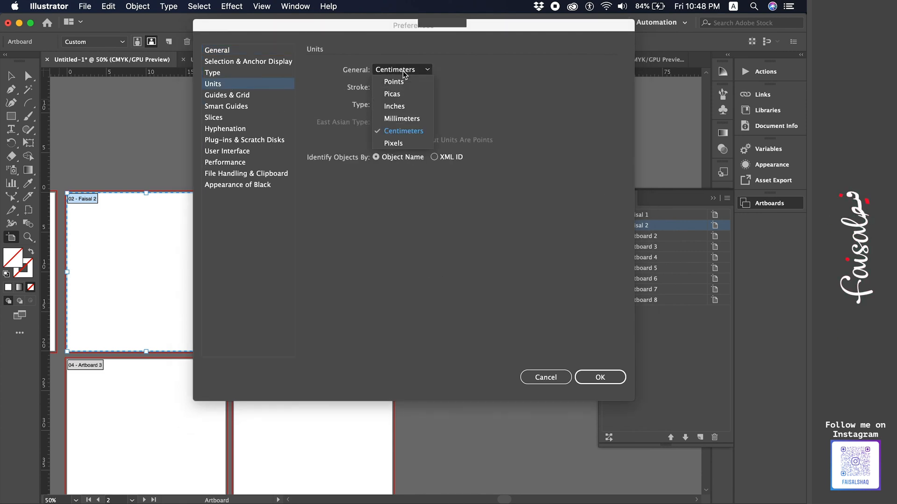
left_click(486, 128)
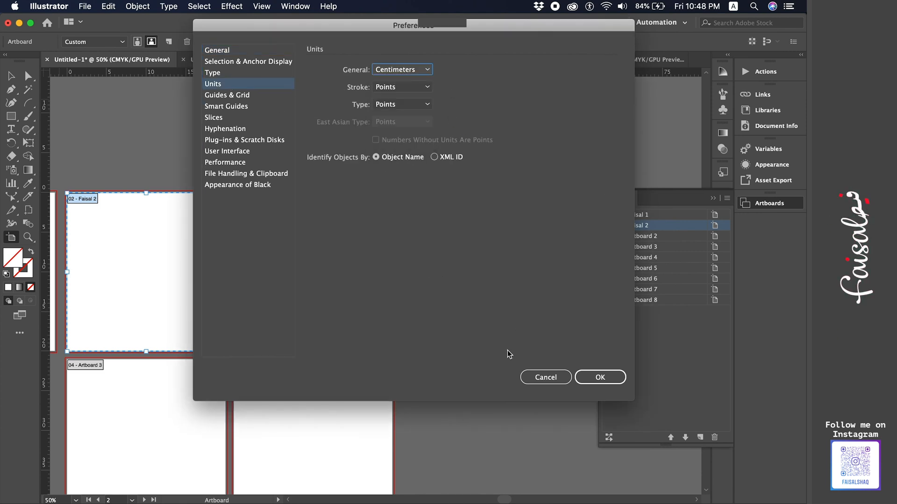
left_click(532, 378)
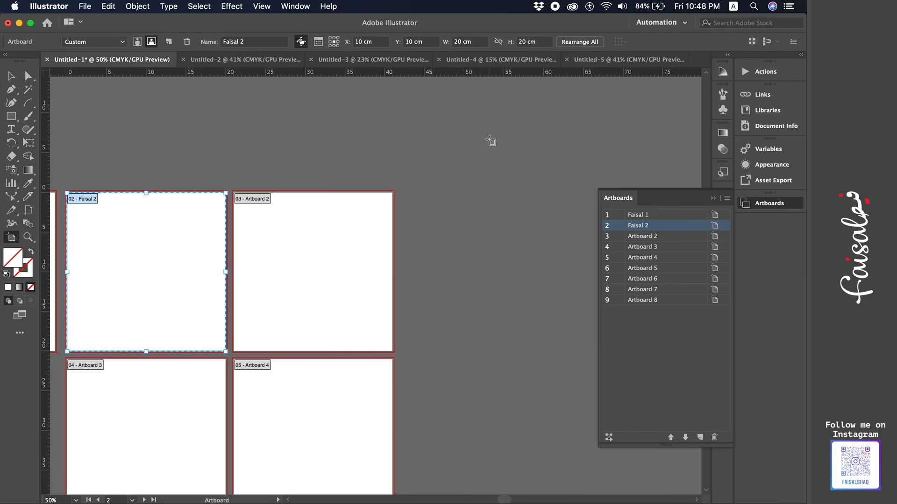
- Pick Pixels from Document Setup's Units list, making the bleed 5.669 px
key("super+alt+p")
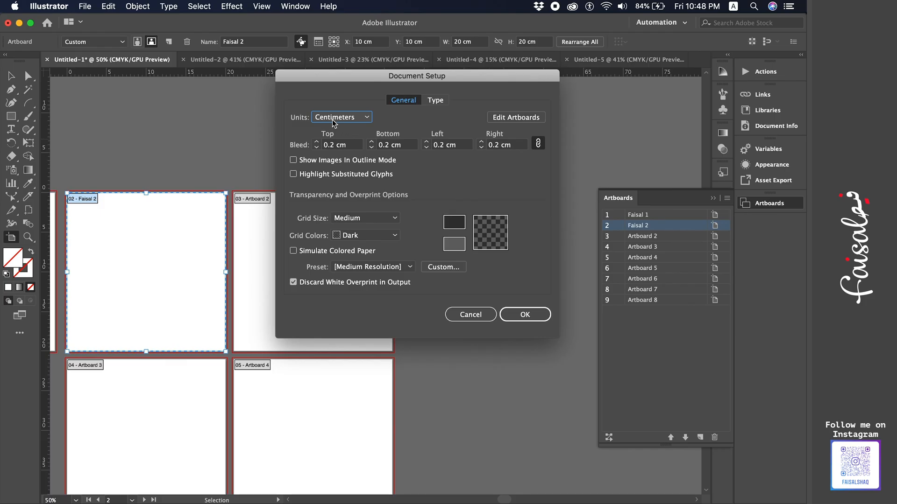
left_click(350, 121)
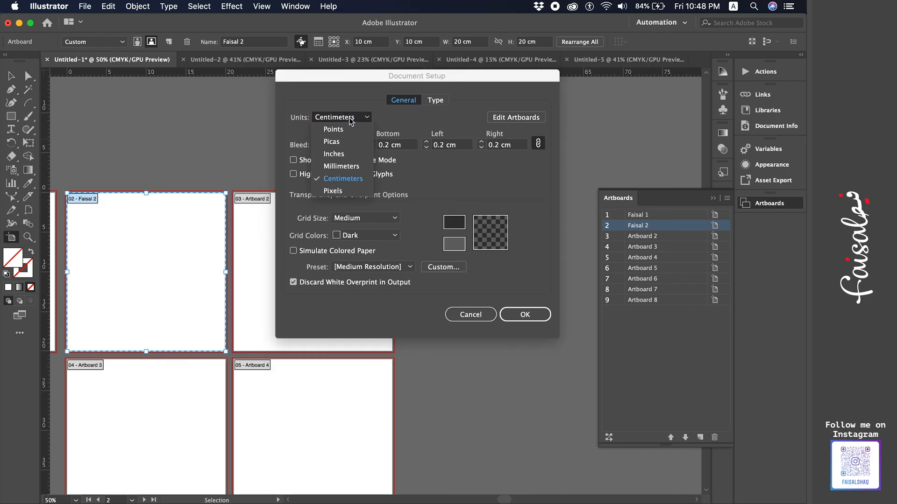
left_click(347, 192)
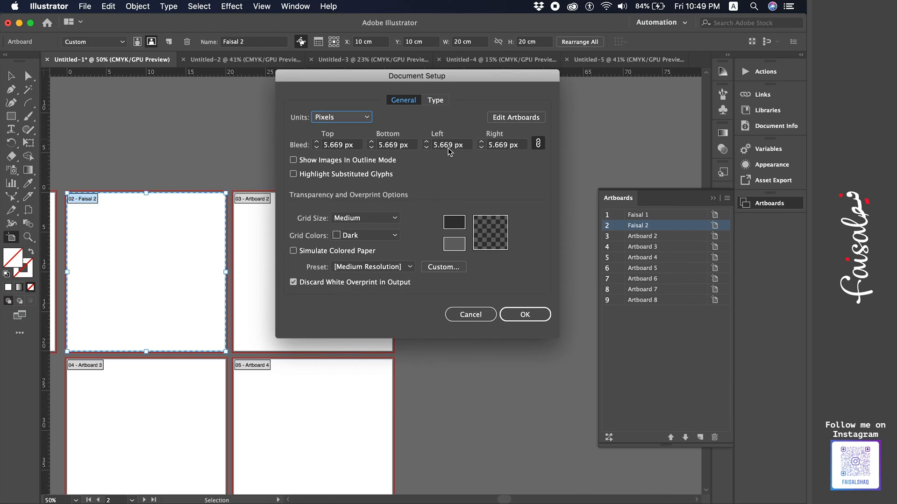
- Apply the Pixels units, return to the Selection tool, and zoom out over the artboards
left_click(525, 315)
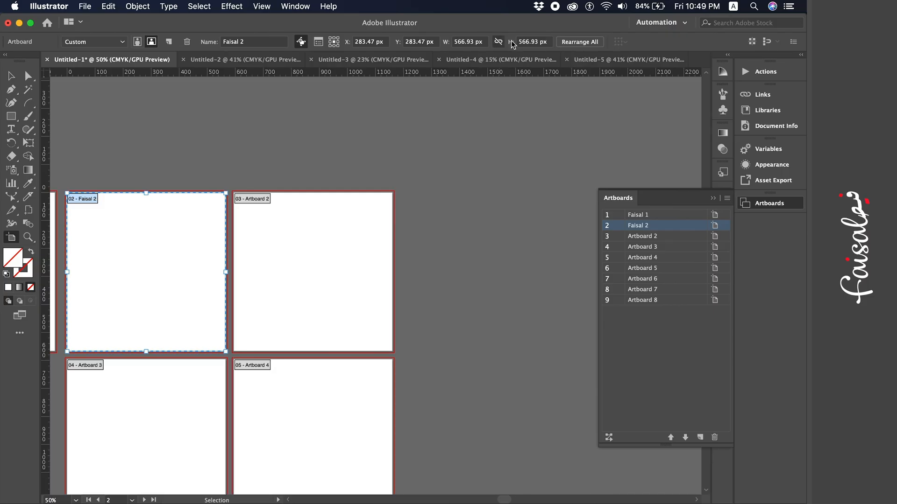
left_click(11, 76)
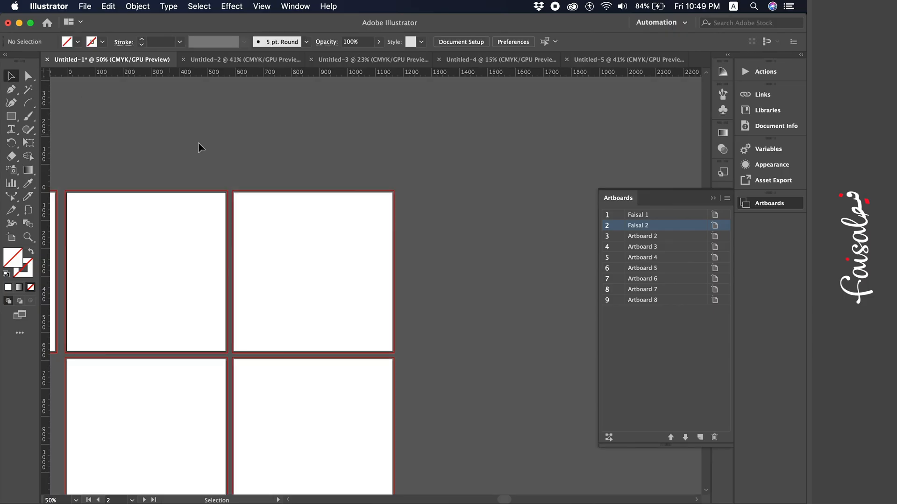
scroll(198, 142, "left", 5)
scroll(198, 142, "down", 2)
key("super+minus")
key("super+minus")
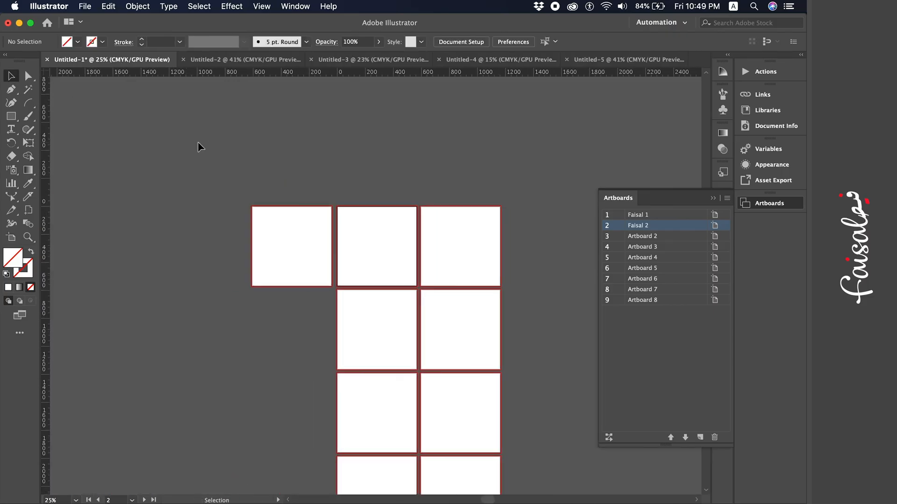
scroll(198, 142, "down", 5)
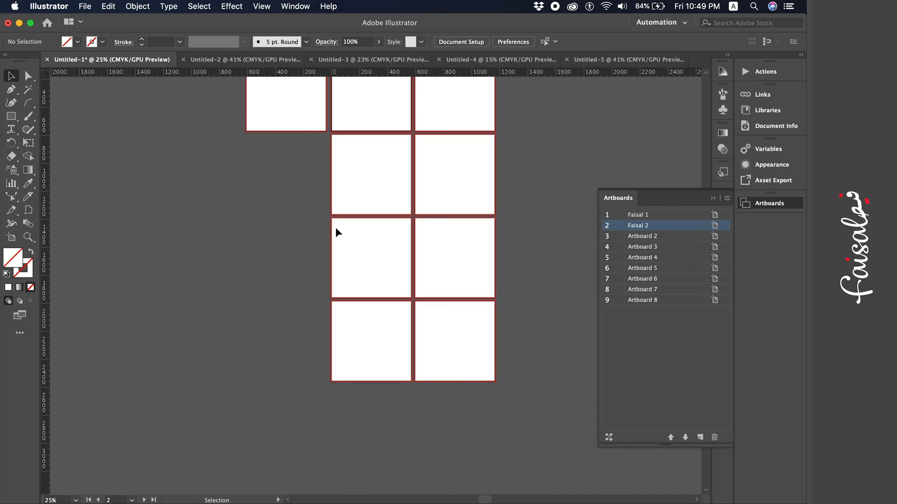
scroll(335, 227, "left", 5)
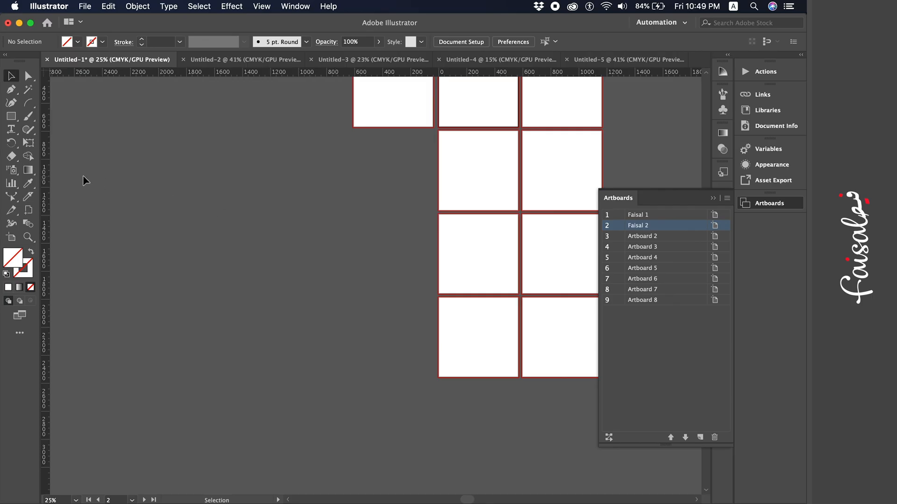
- Draw two wide artboards and one tall artboard to the left of the existing grid
left_click(11, 237)
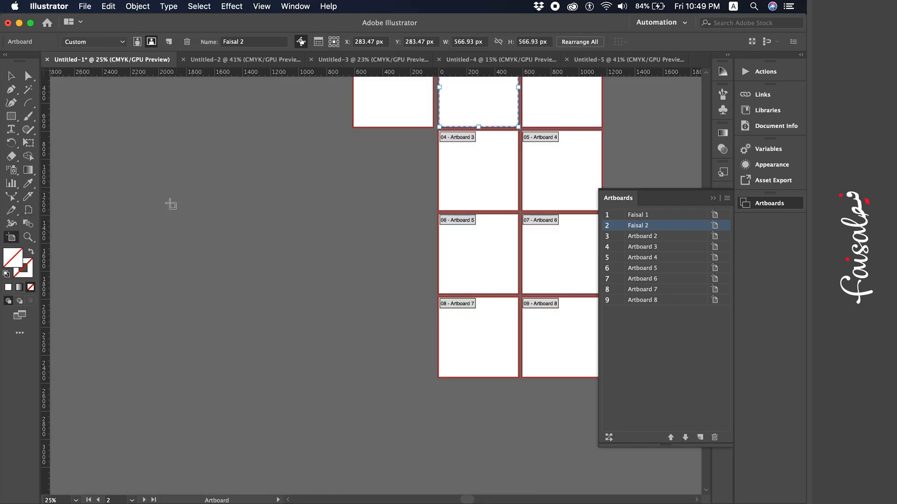
left_click_drag(130, 174, 323, 269)
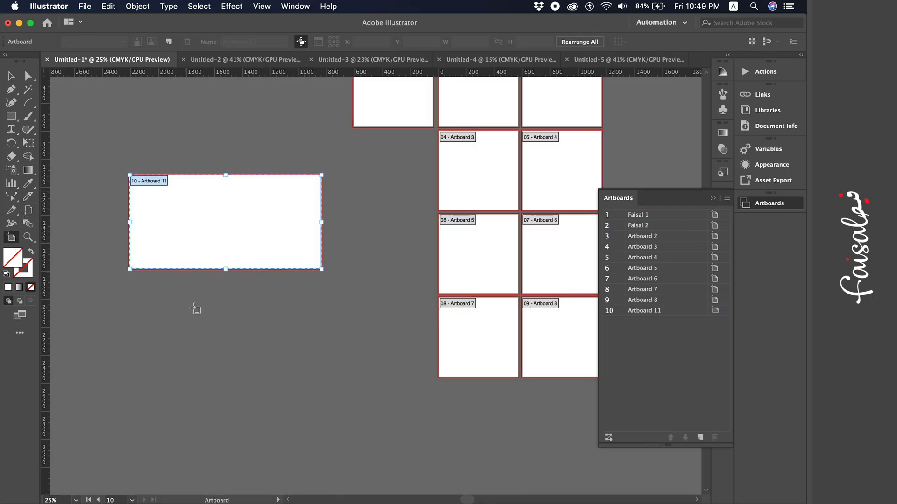
left_click_drag(186, 308, 393, 376)
scroll(187, 283, "left", 10)
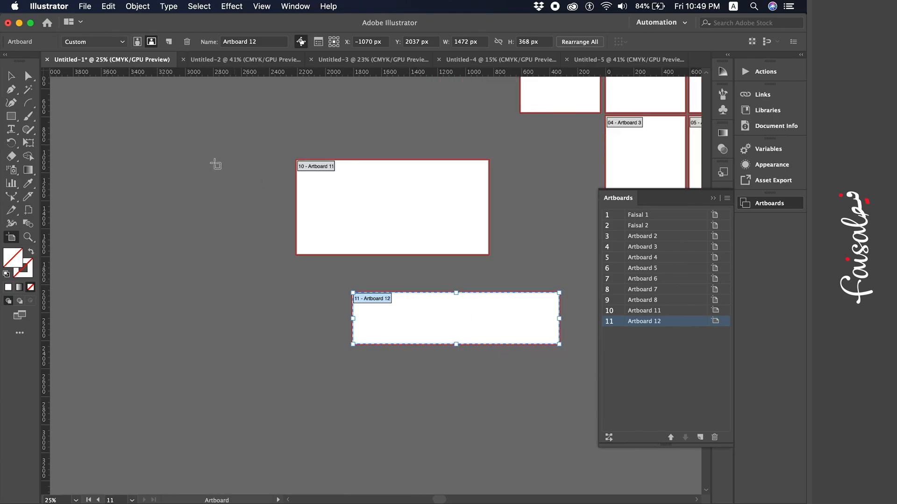
left_click_drag(215, 162, 99, 418)
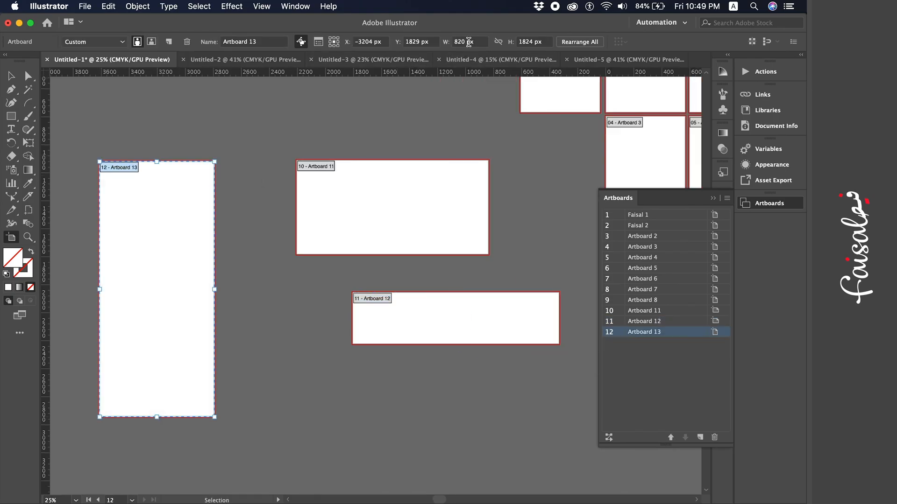
left_click(470, 41)
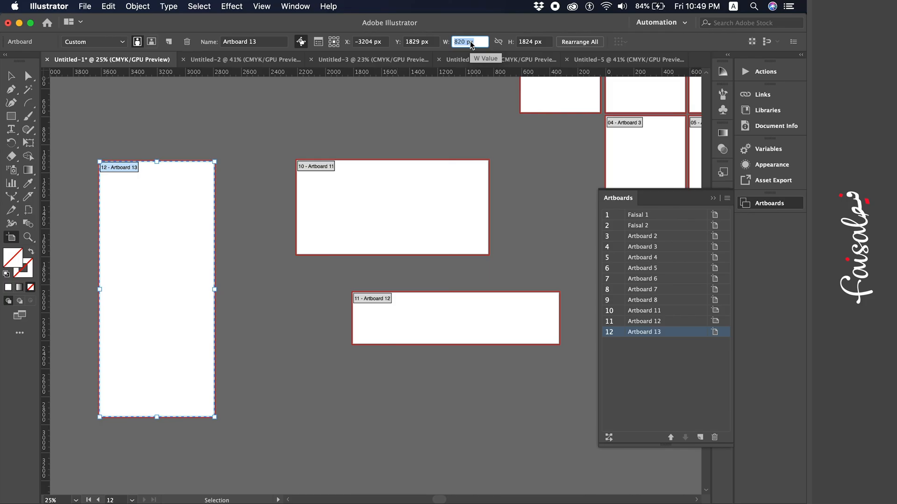
- In Document Setup, switch units to Centimeters and set the bleed to 0 cm
left_click(10, 76)
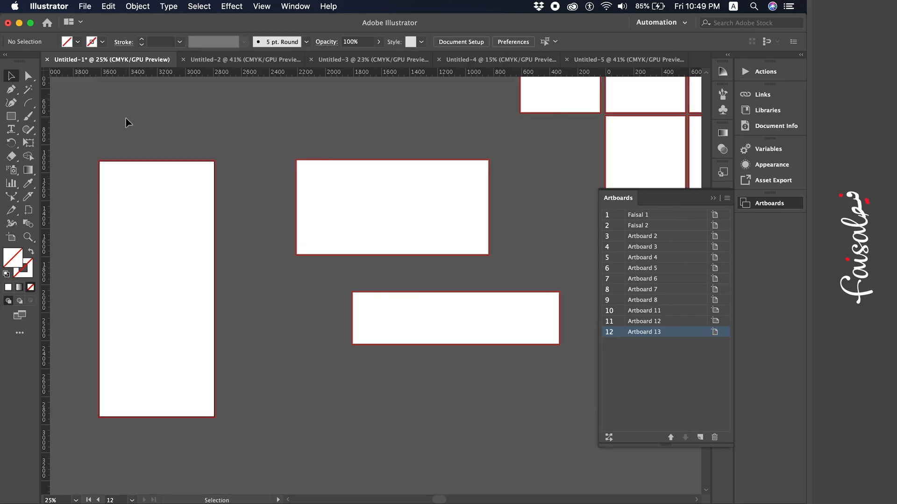
key("super+alt+p")
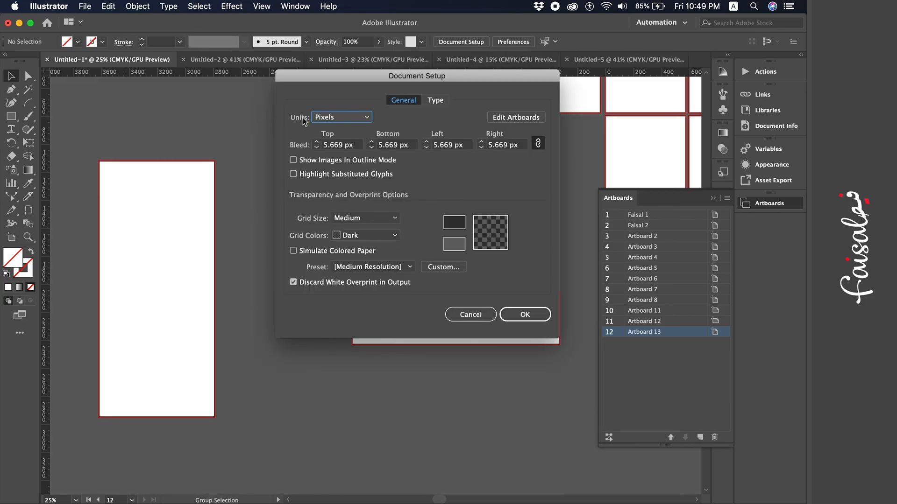
left_click(362, 117)
left_click(363, 180)
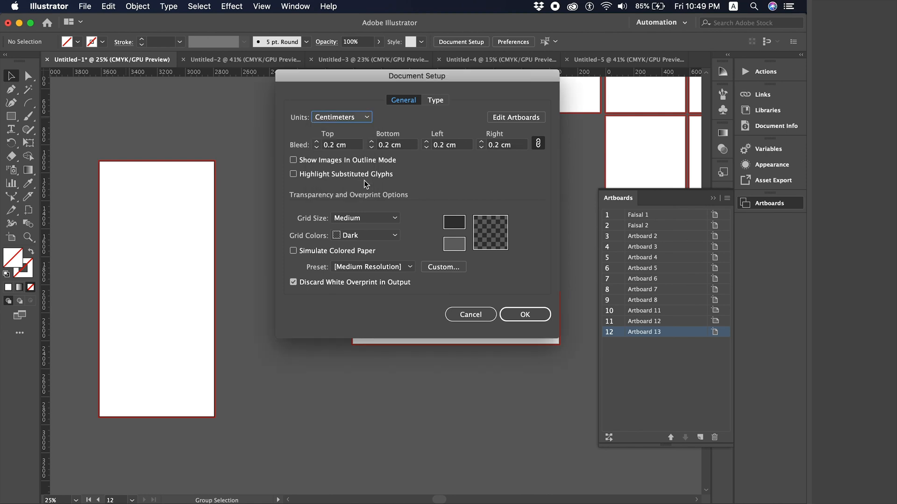
left_click(412, 144)
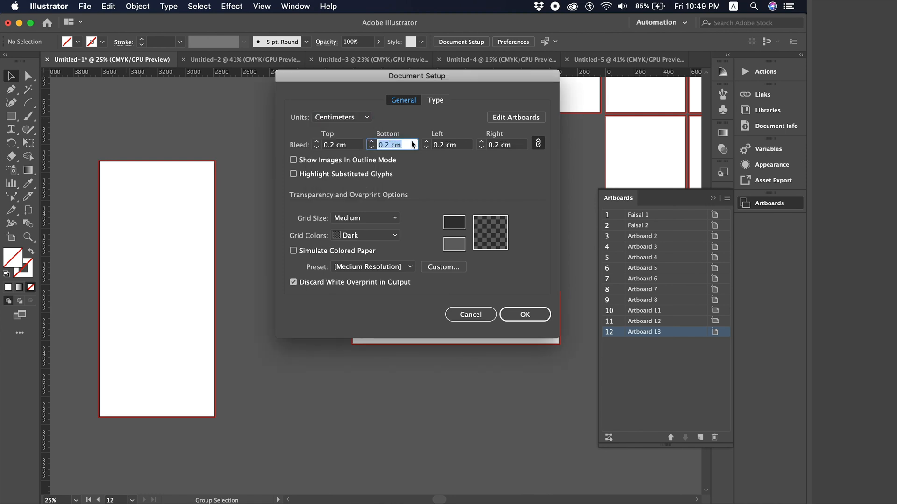
type("0")
key("Tab")
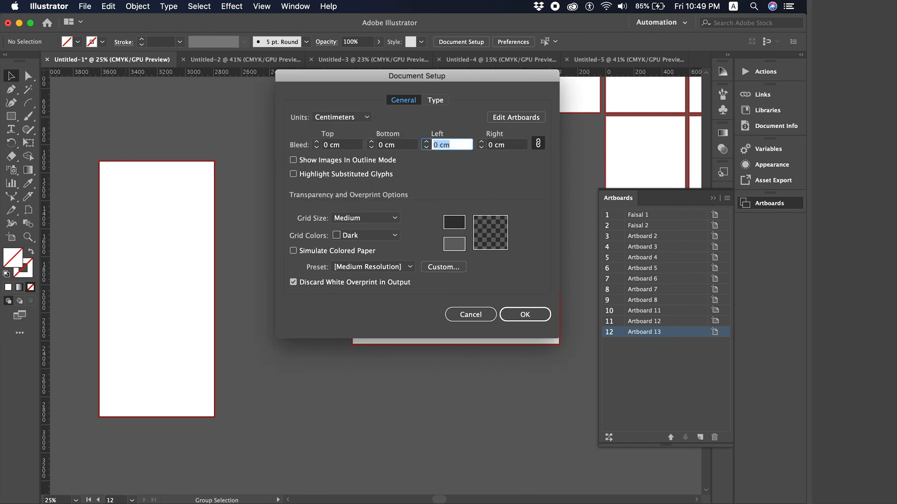
left_click(528, 312)
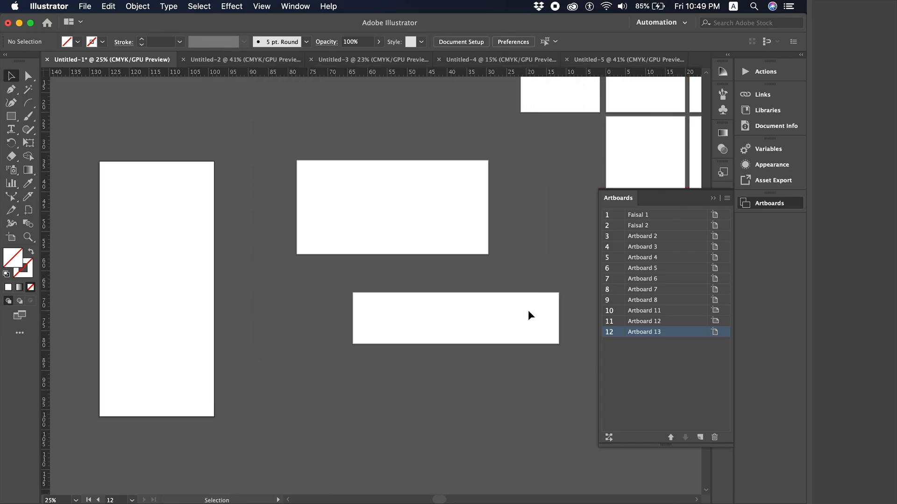
- Make Artboards 11, 13 and 12 active in turn, ending on the wide Artboard 11
left_click(319, 193)
key("super+minus")
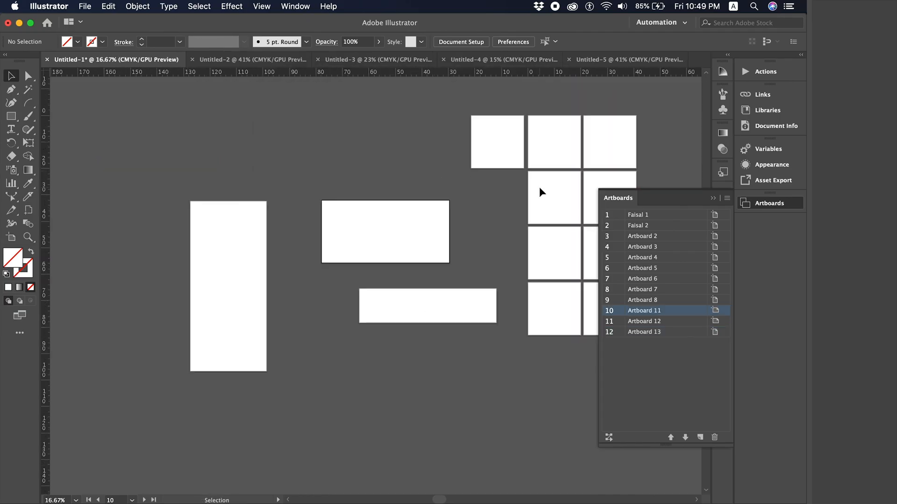
scroll(349, 274, "down", 3)
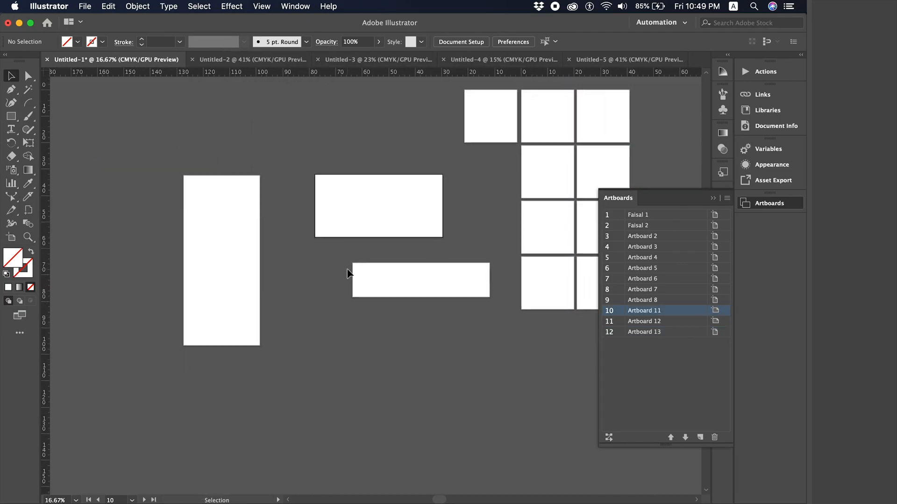
left_click(211, 244)
left_click(366, 242)
scroll(325, 286, "down", 2)
key("super+equal")
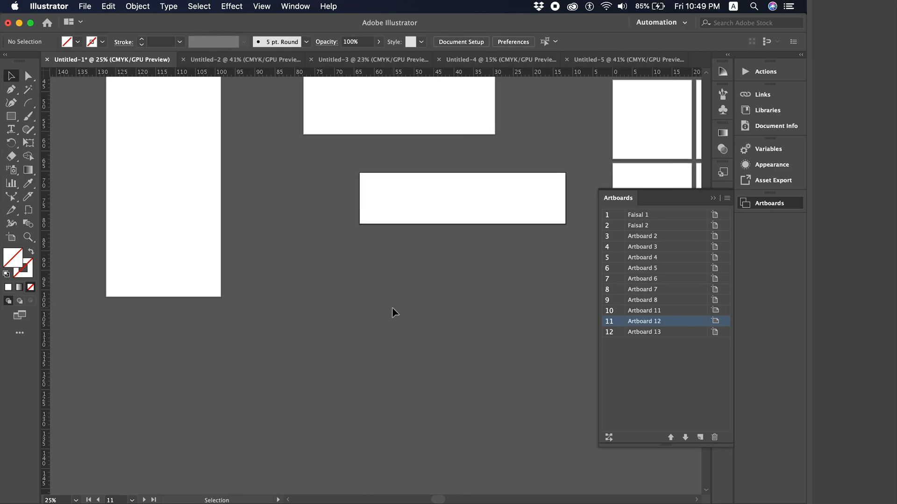
scroll(392, 310, "left", 5)
scroll(326, 219, "up", 3)
left_click(313, 220)
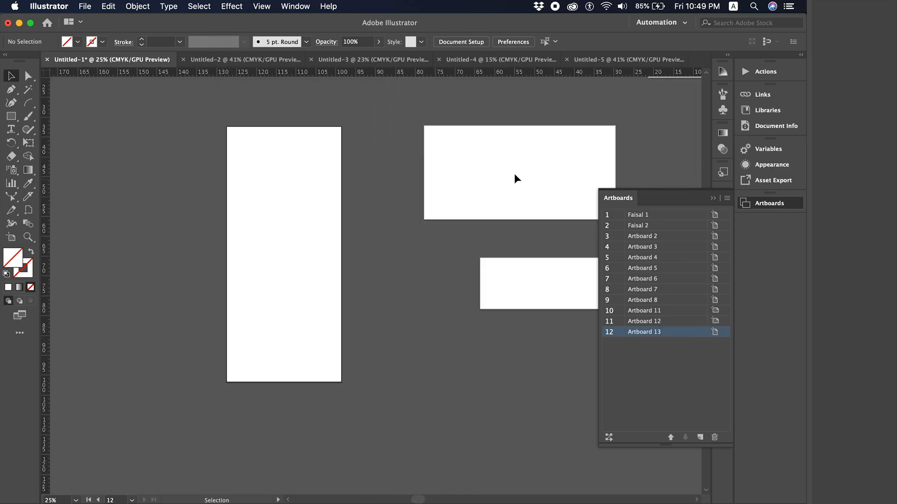
left_click(513, 173)
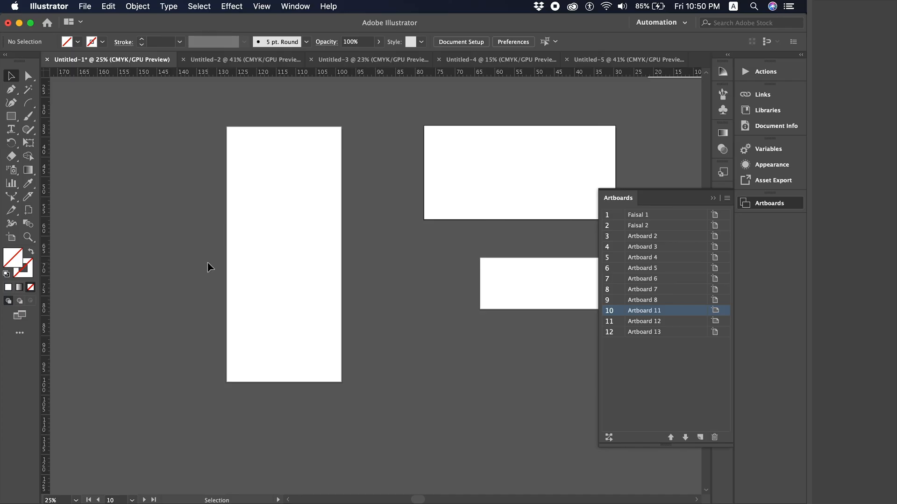
- With the Artboard tool, select Artboards 13, 11 and 12, settling on tall Artboard 13
key("shift+o")
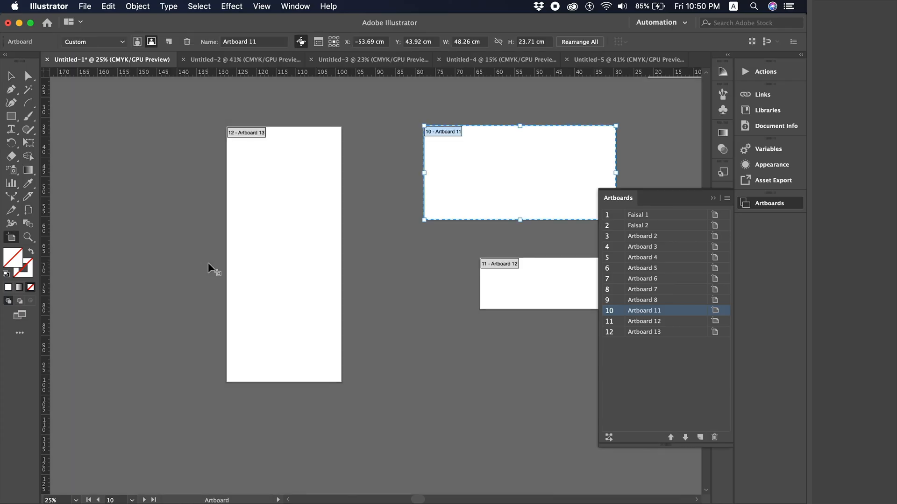
left_click(265, 212)
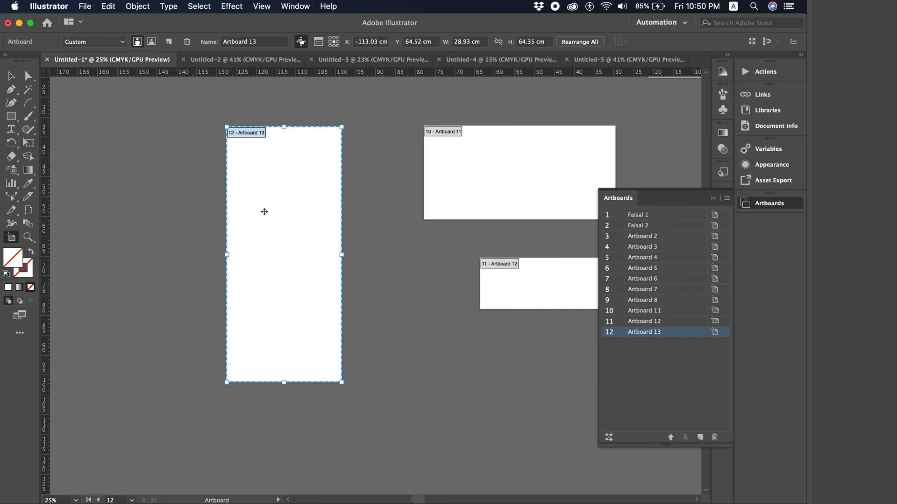
scroll(264, 210, "right", 5)
left_click(404, 207)
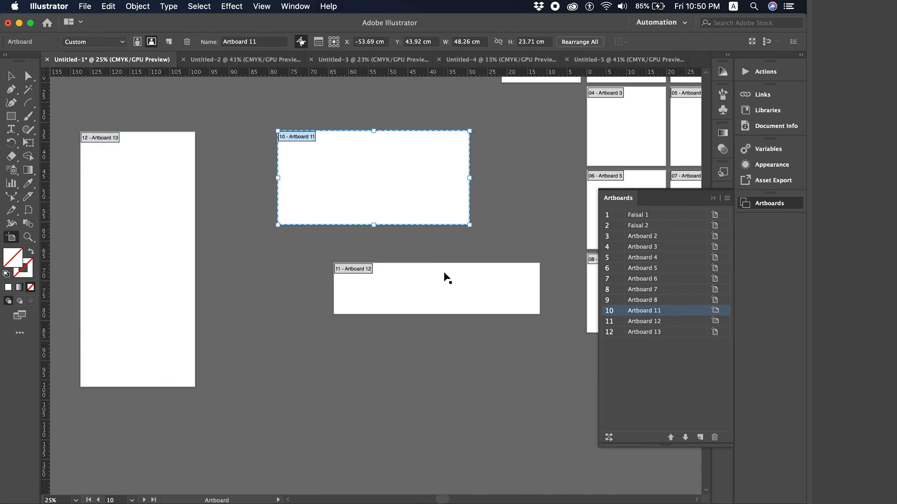
left_click(382, 304)
scroll(214, 311, "left", 3)
left_click(240, 239)
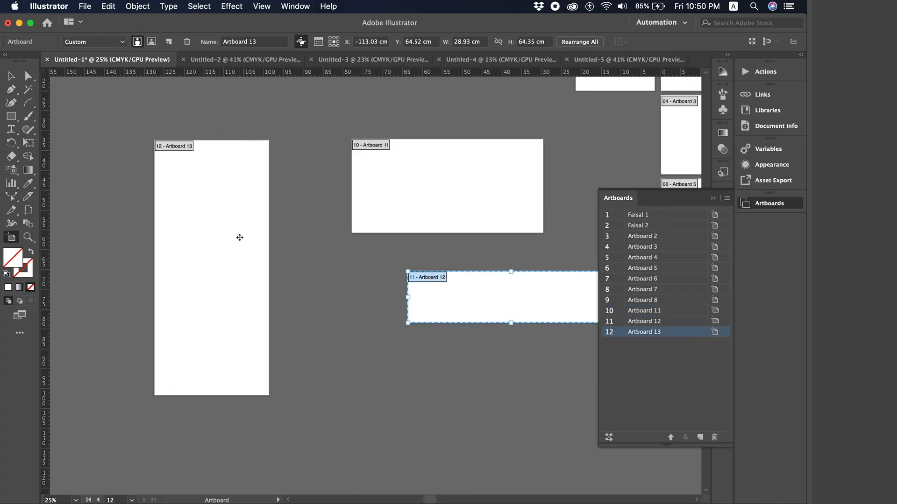
- Enter W 10 cm and H 20 cm for Artboard 13 and exit artboard editing
left_click(469, 43)
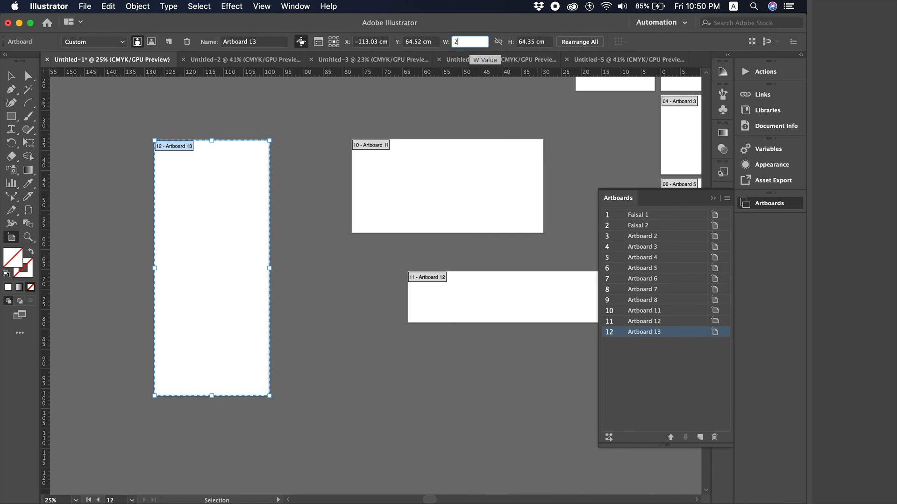
type("2")
key("BackSpace")
type("10")
key("Tab")
type("20")
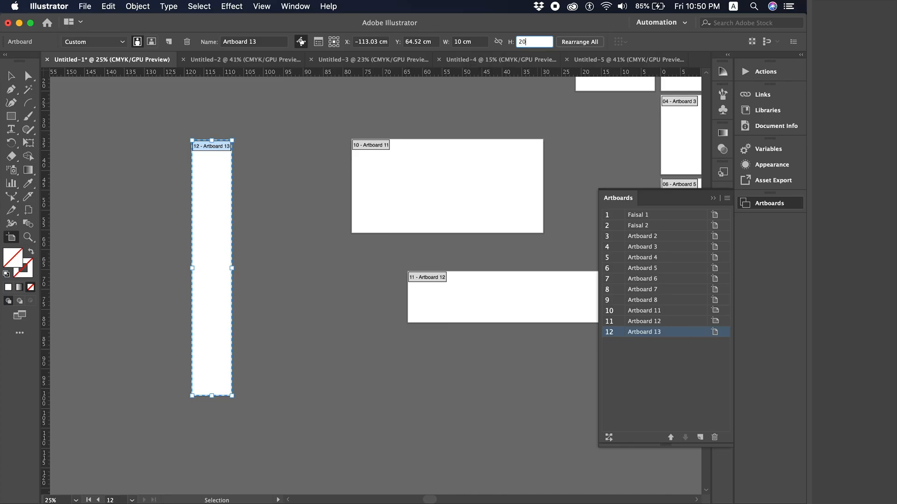
key("Return")
key("Escape")
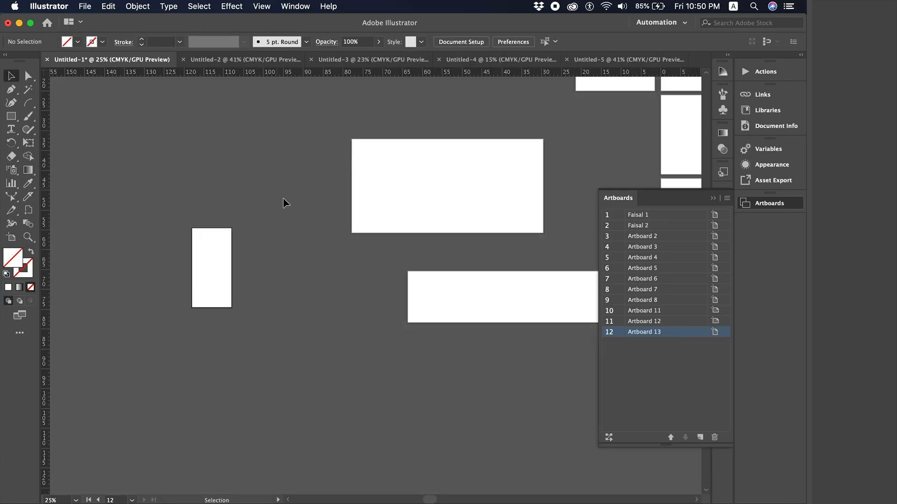
scroll(284, 200, "right", 5)
scroll(284, 200, "down", 3)
scroll(270, 206, "left", 3)
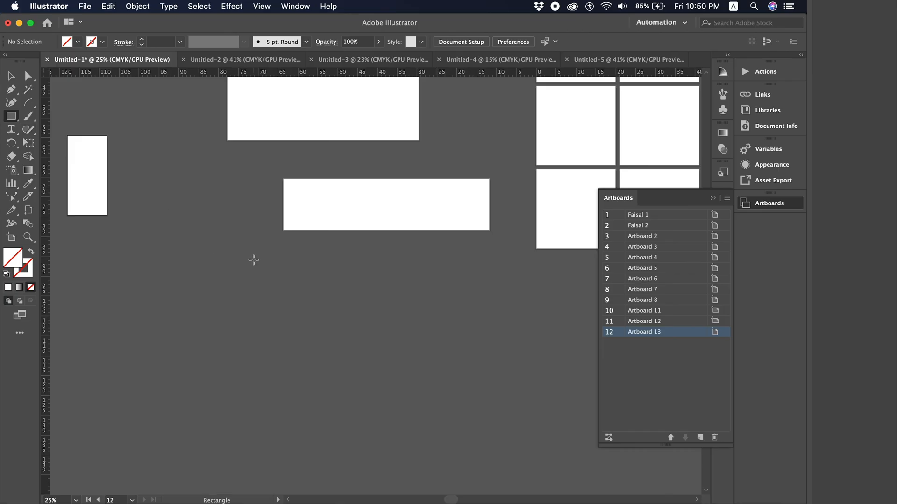
- Draw a rectangle below the wide artboards and fill it with a white-to-black gradient
left_click_drag(256, 262, 450, 383)
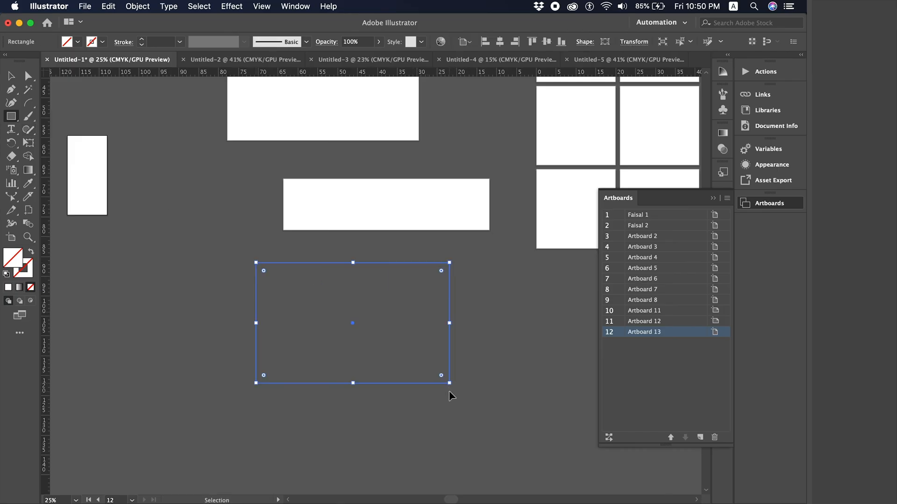
key("super+equal")
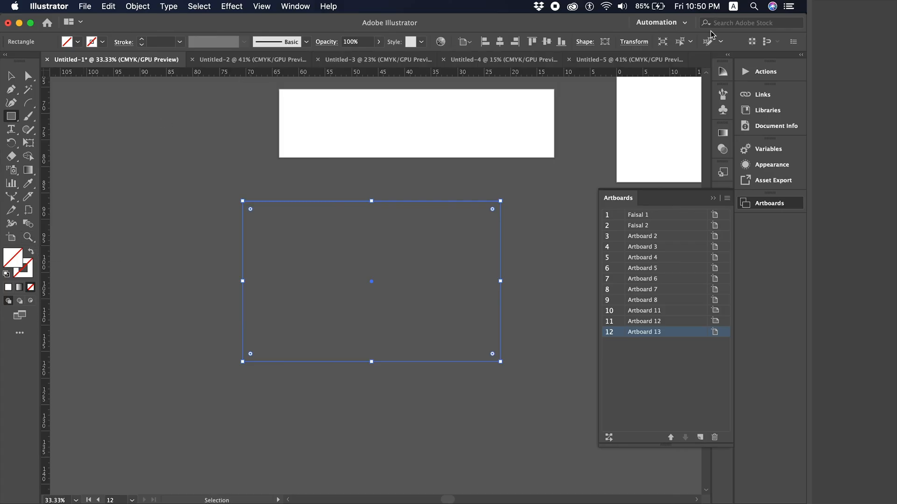
left_click(713, 198)
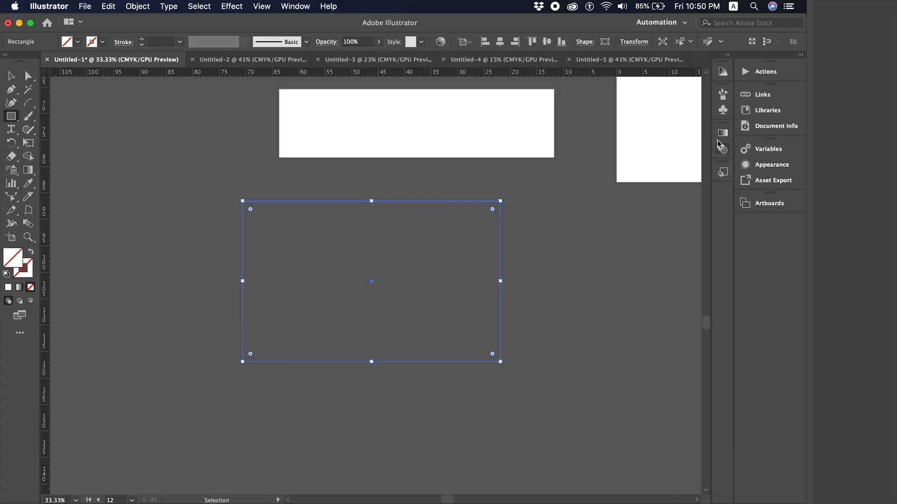
left_click(723, 133)
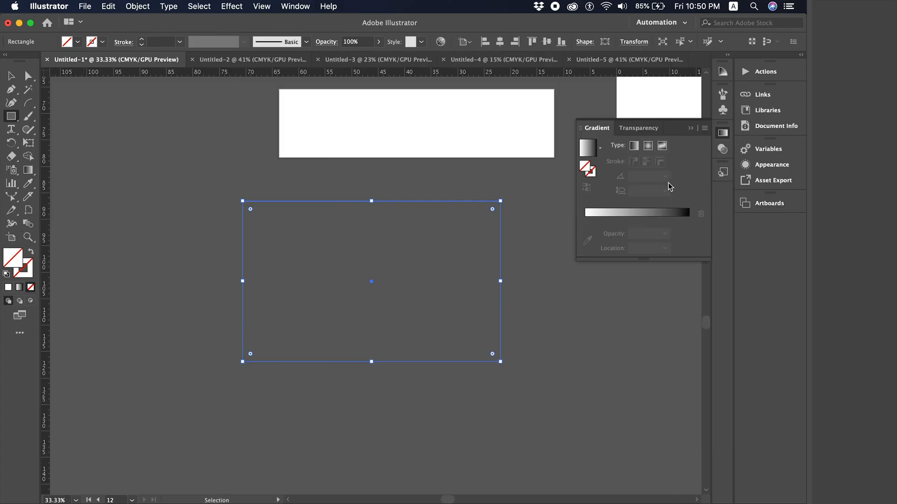
left_click(591, 153)
left_click(690, 127)
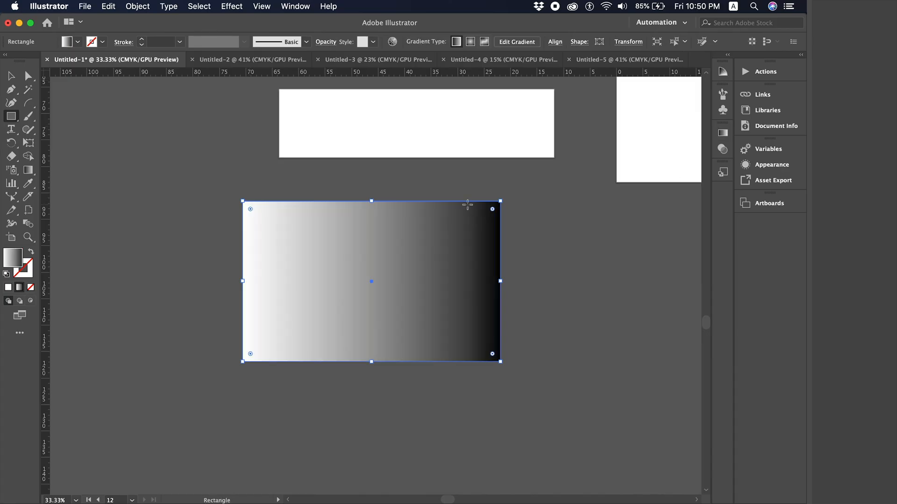
key("v")
left_click(184, 200)
- Show the Color panel and refill the rectangle pale yellow, then green (C 74.51, Y 83.92)
left_click(295, 6)
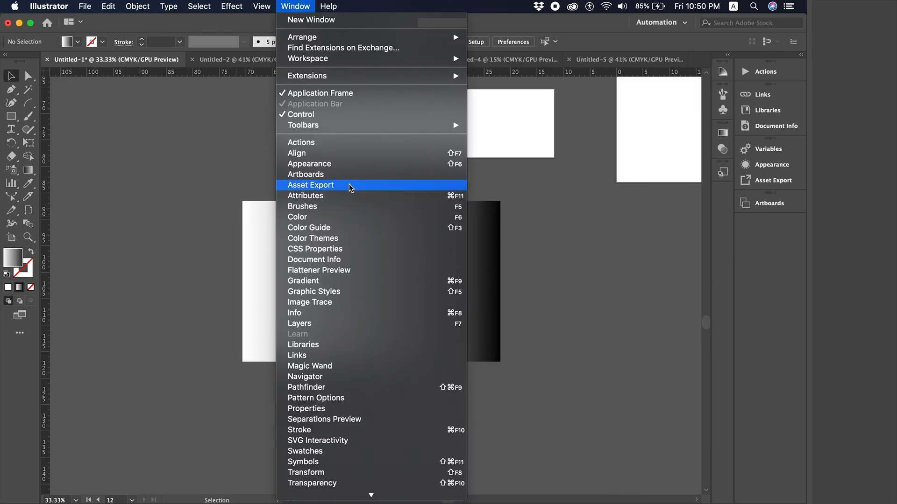
left_click(341, 216)
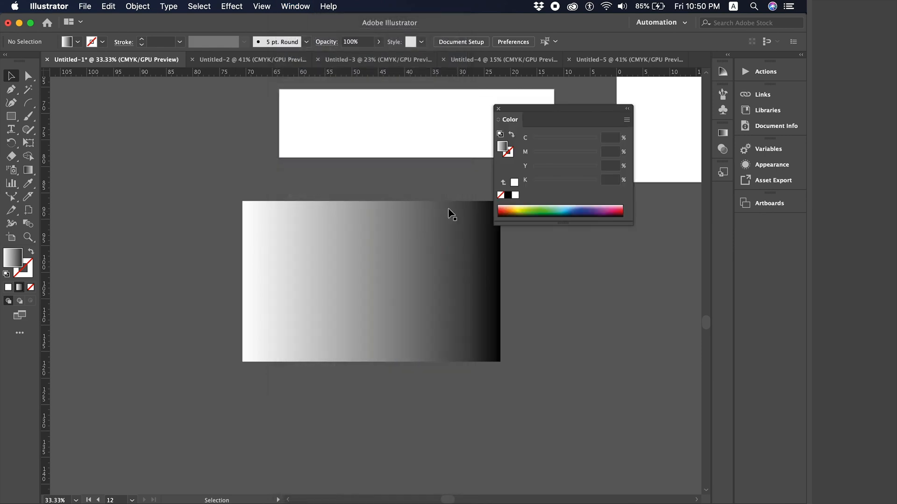
left_click(423, 250)
left_click(523, 207)
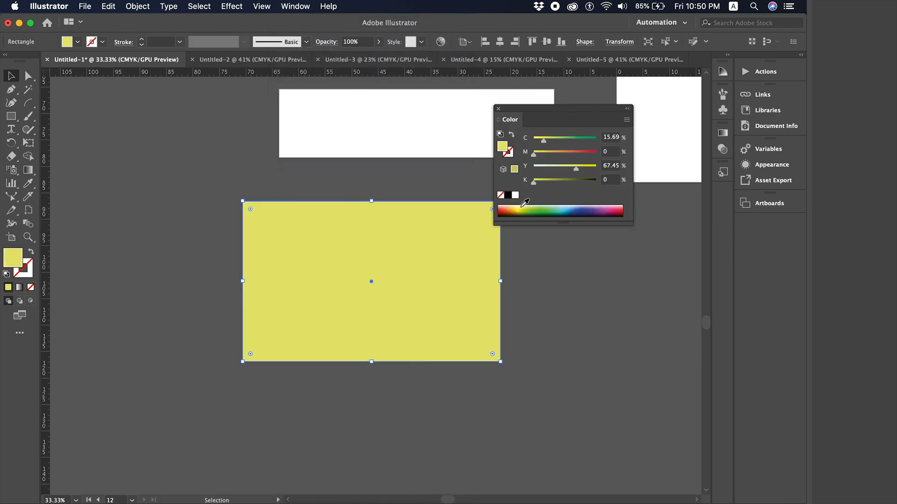
left_click(547, 206)
scroll(341, 204, "right", 2)
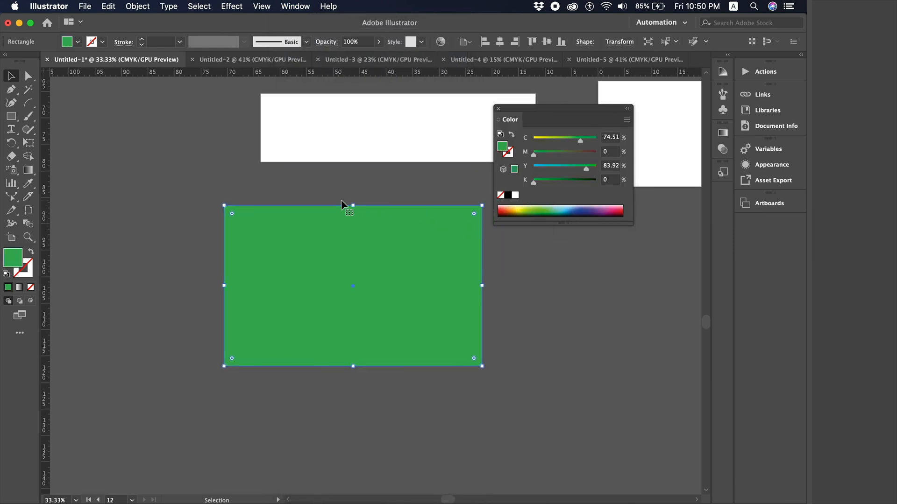
scroll(341, 204, "right", 2)
left_click(285, 198)
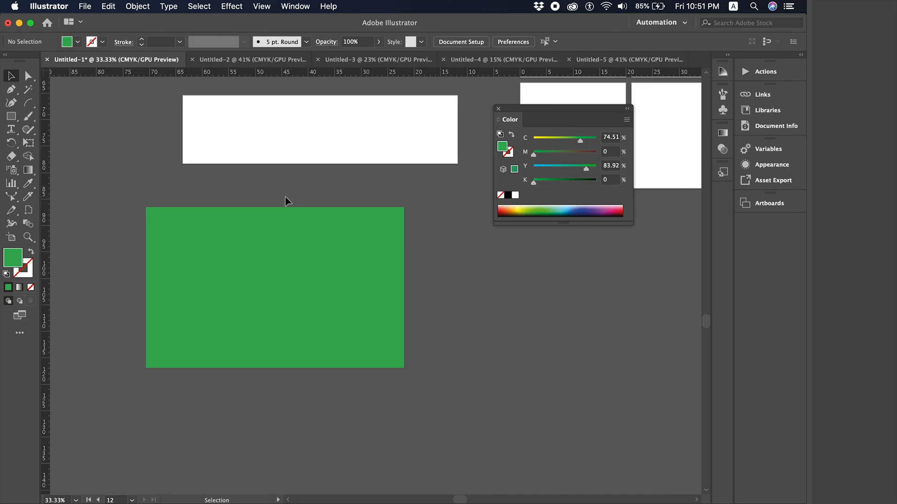
- Set the green rectangle's Transform width to 48 cm and height to 30 cm
left_click(320, 307)
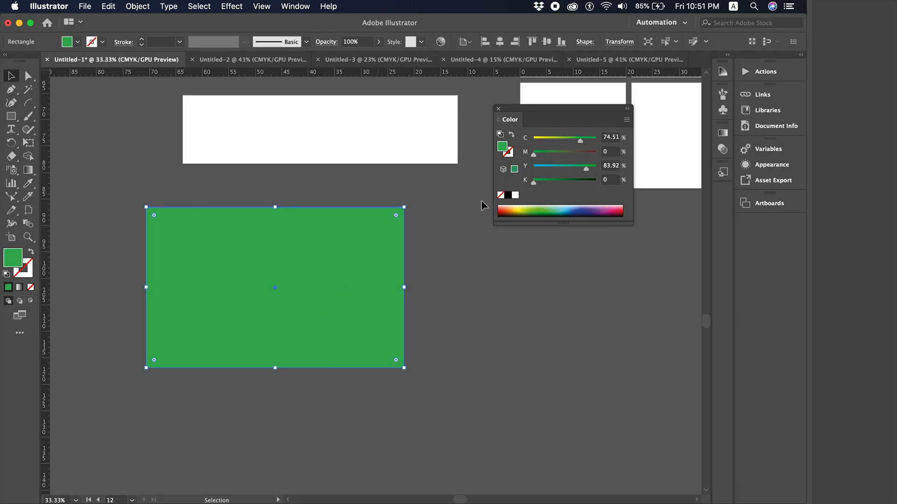
left_click(614, 43)
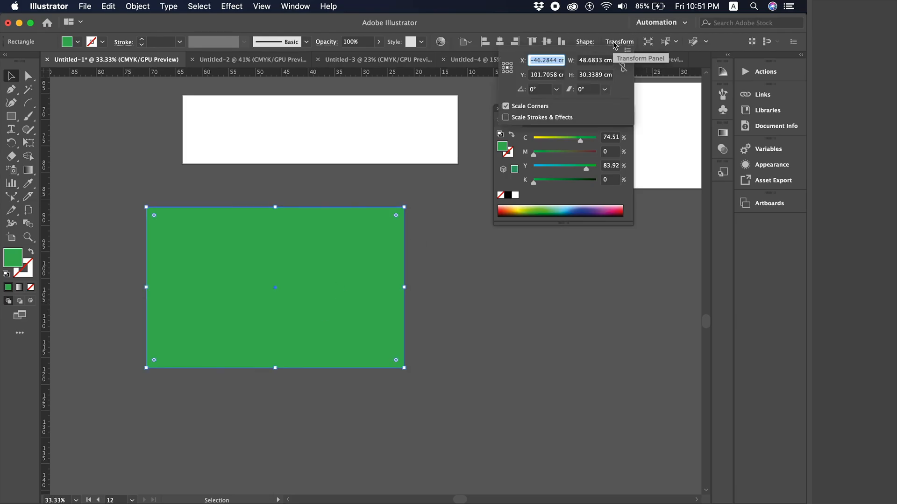
left_click(591, 64)
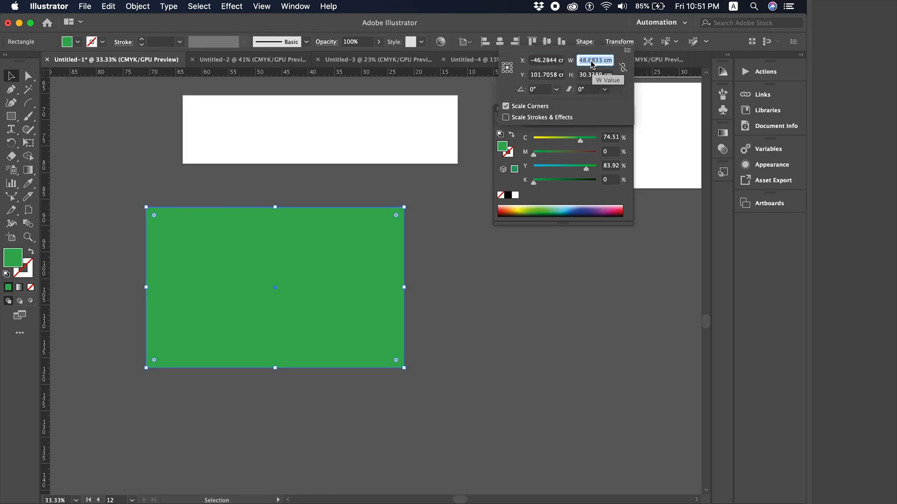
type("48")
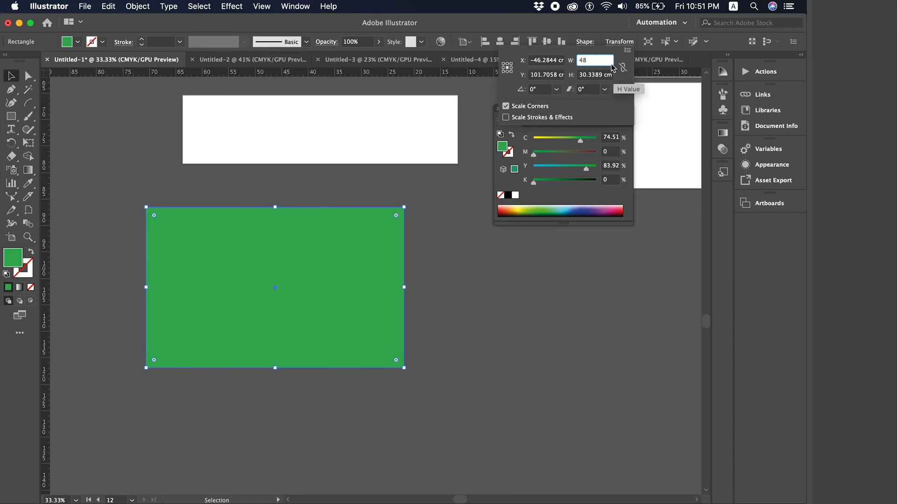
key("Return")
left_click(596, 75)
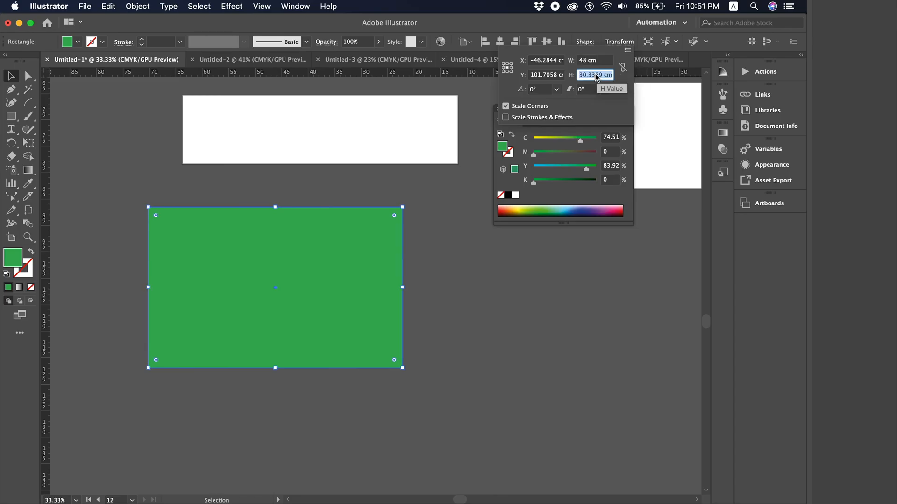
type("30")
key("Return")
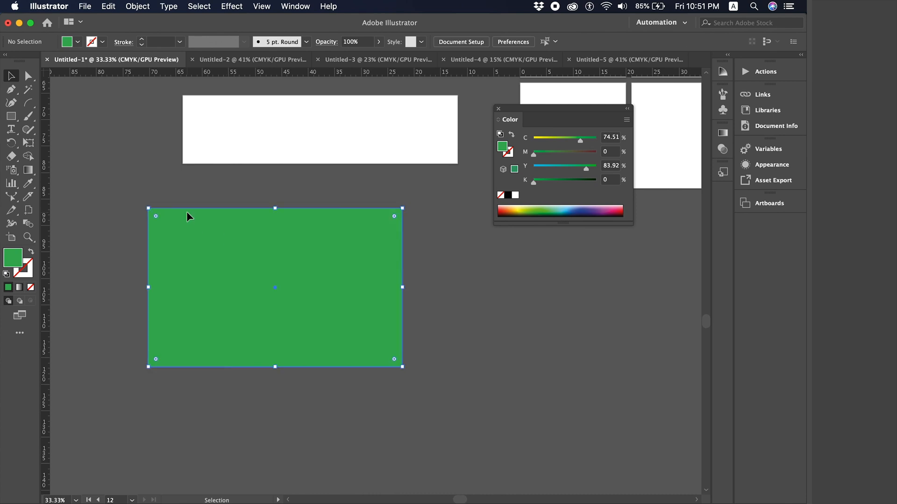
- Draw a test artboard at the green rectangle's left edge, then delete it
left_click(14, 236)
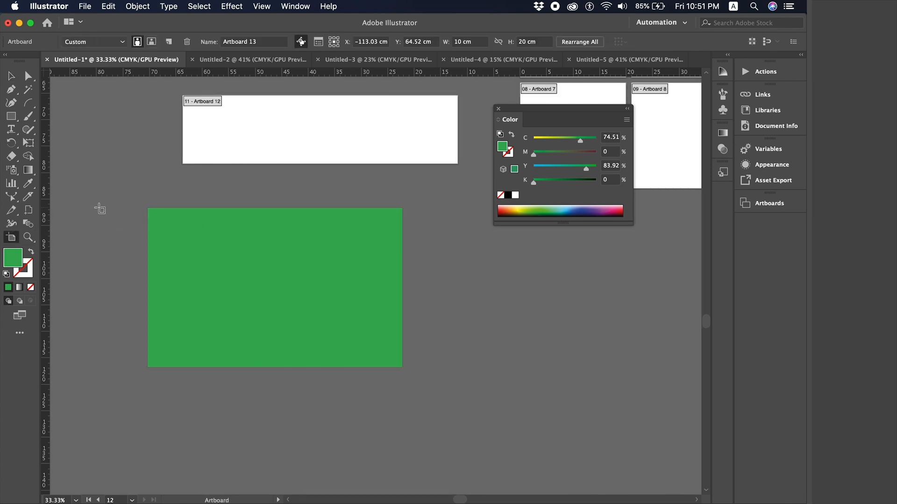
left_click_drag(99, 207, 240, 361)
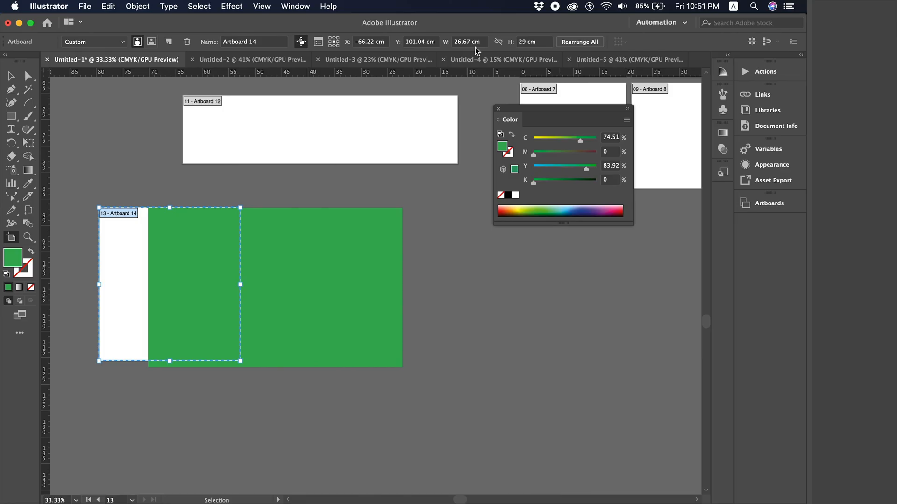
key("Delete")
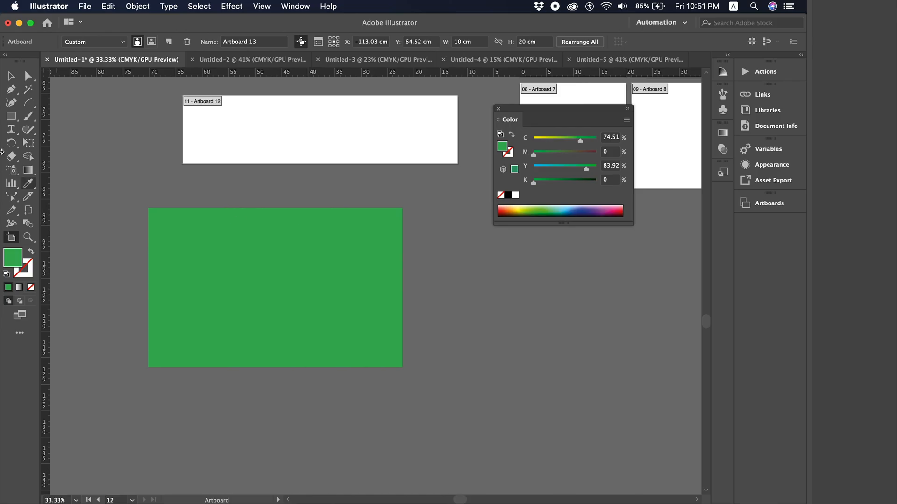
left_click(12, 76)
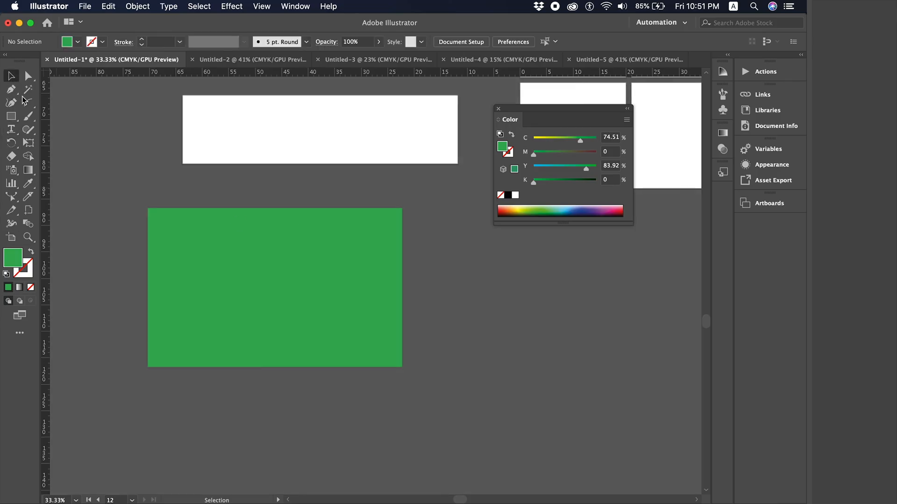
left_click(174, 275)
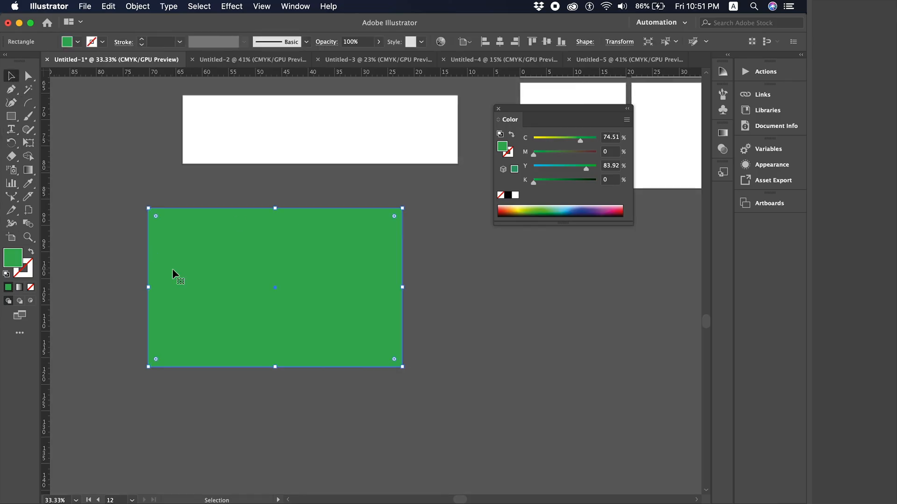
left_click(135, 176)
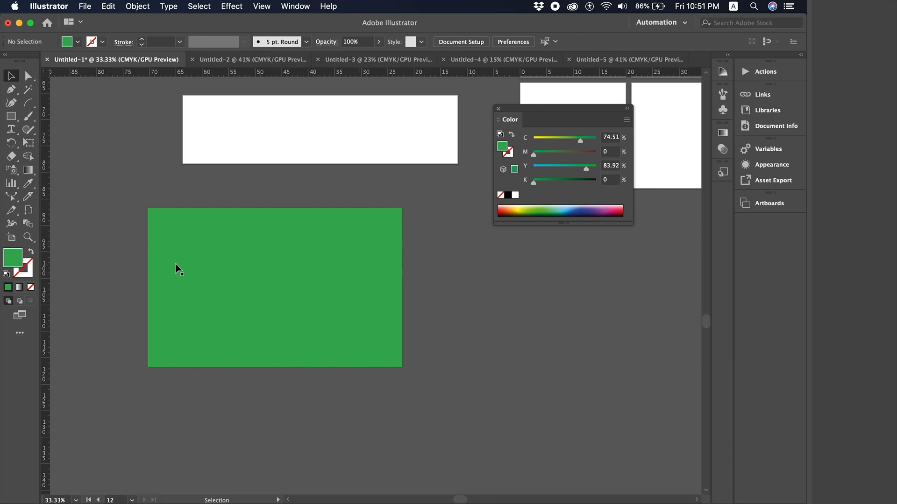
- Convert the 48 × 30 cm green rectangle into Artboard 15 with the Artboard tool
left_click(11, 239)
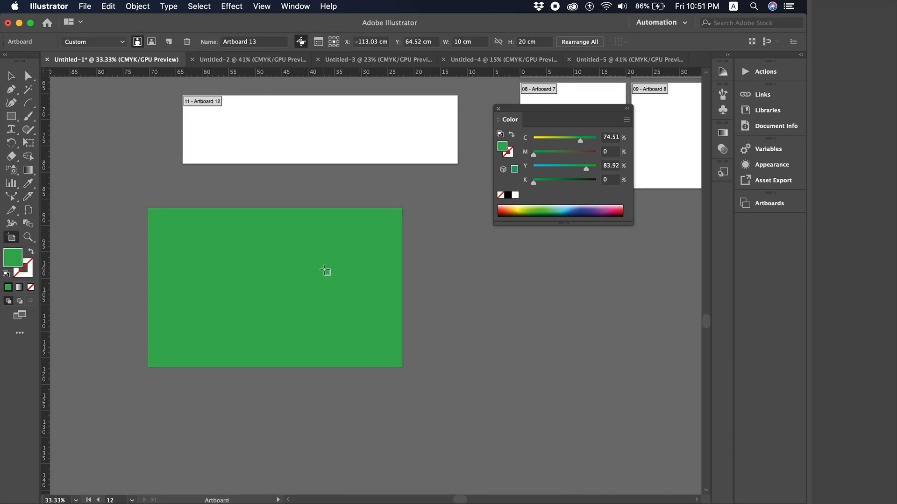
left_click(354, 274)
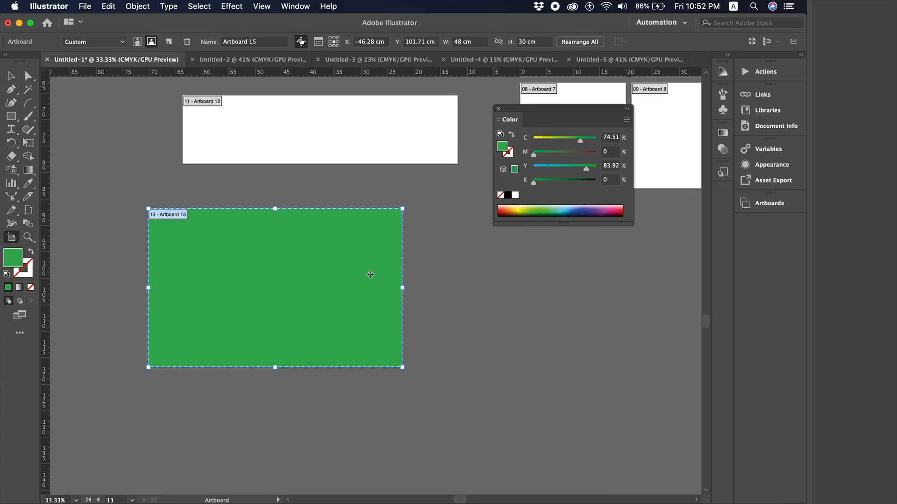
left_click(12, 116)
- Draw a red rectangle below-right of the green one and make it Artboard 16 (31.64 × 21.38 cm)
left_click_drag(479, 295, 647, 408)
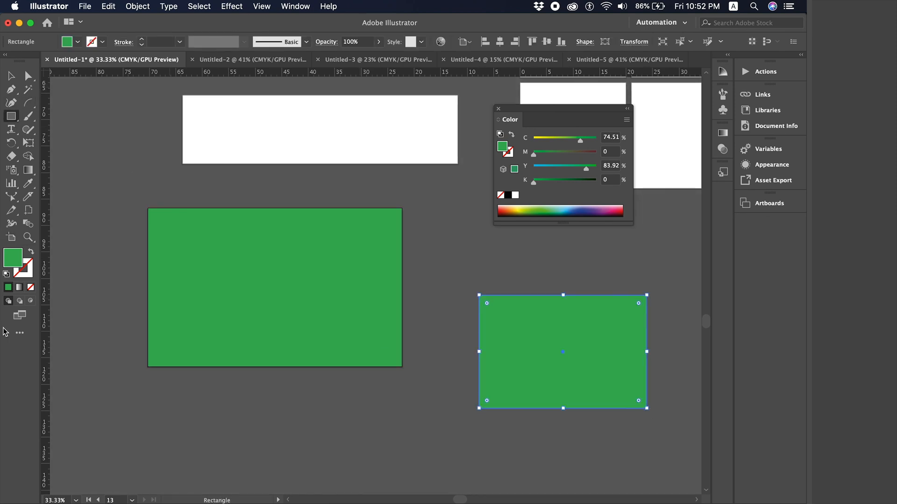
left_click(621, 210)
left_click(11, 238)
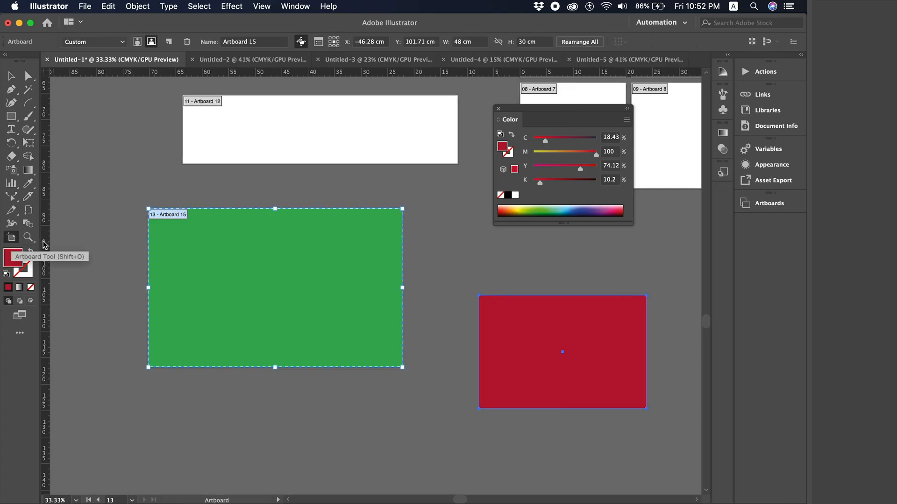
scroll(413, 341, "right", 2)
scroll(412, 341, "right", 15)
scroll(412, 341, "up", 2)
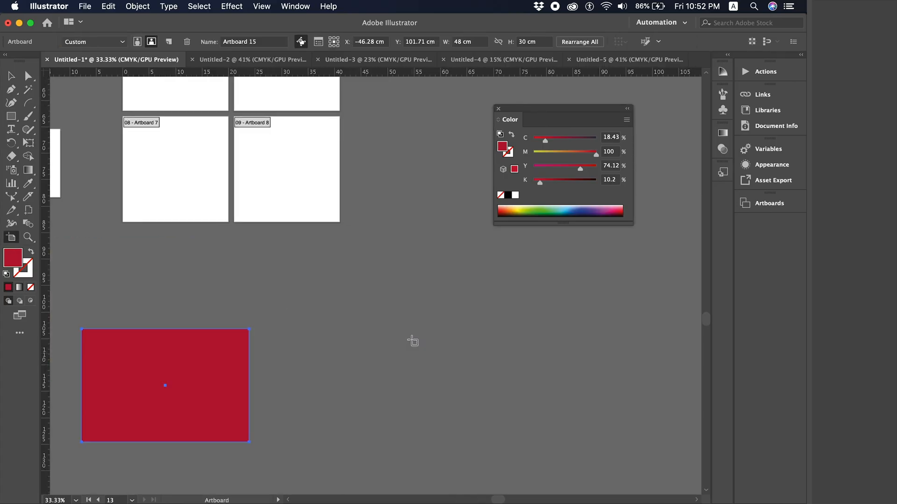
left_click(153, 400)
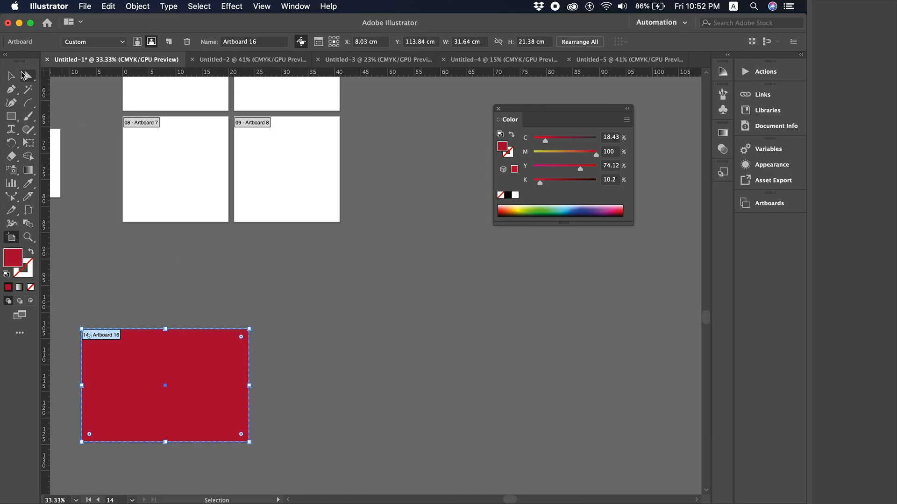
left_click(12, 75)
key("super+minus")
key("super+minus")
key("super+minus")
scroll(266, 242, "up", 1)
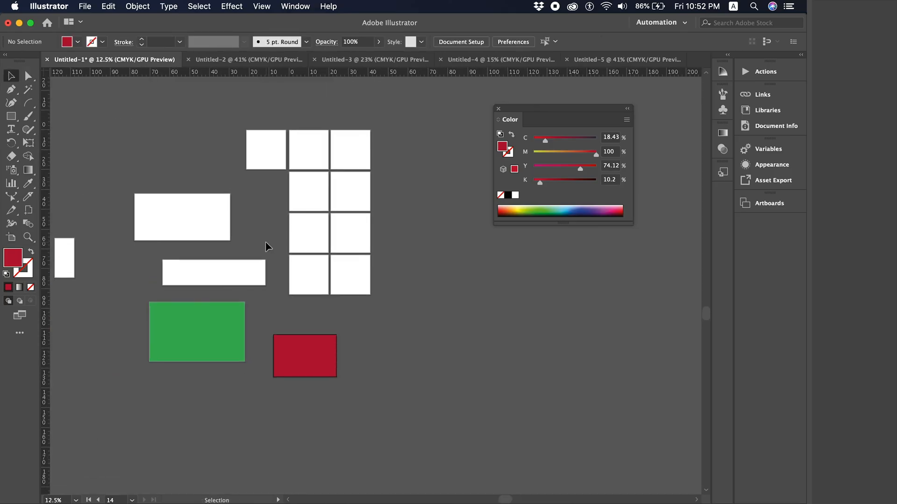
scroll(265, 242, "left", 3)
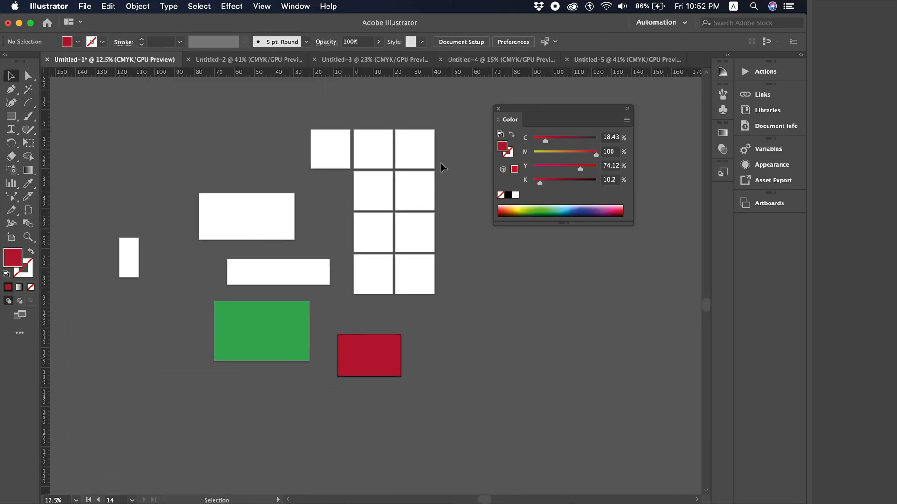
- Open Window > Artboards and rename Artboard 2 to the first two artboards' name pattern, numbered 3
left_click(293, 7)
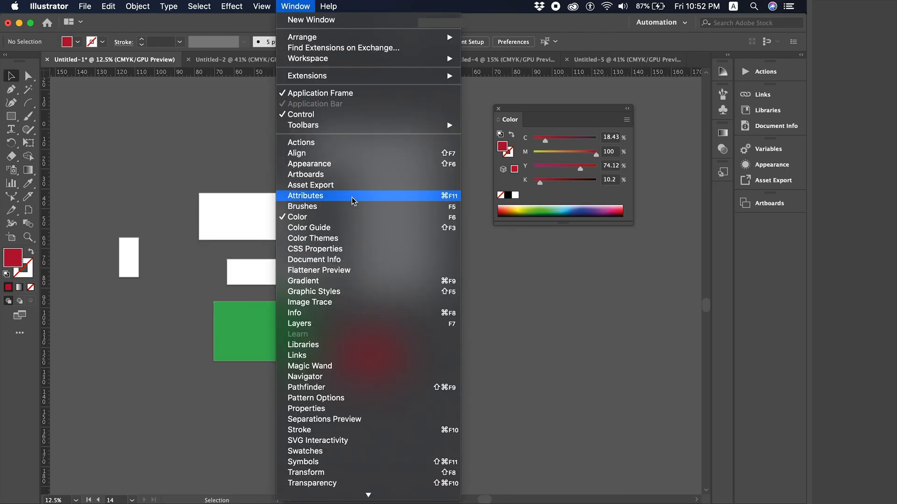
left_click(361, 173)
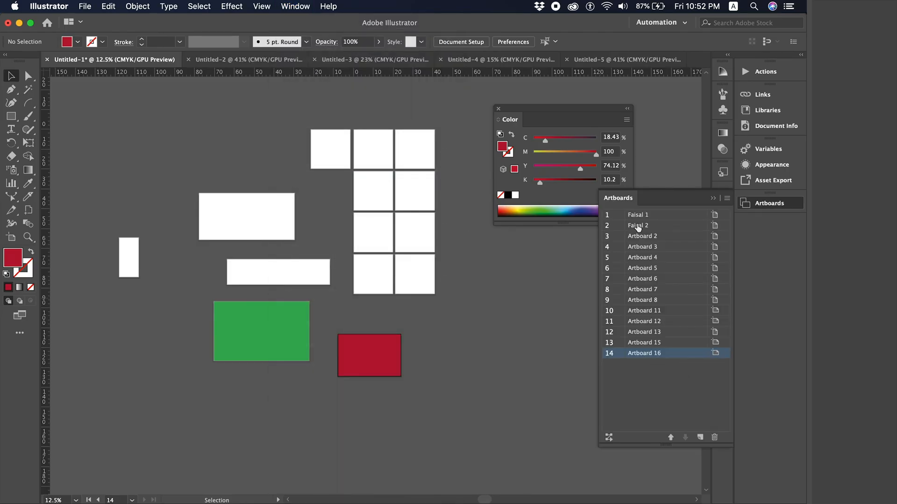
left_click(664, 237)
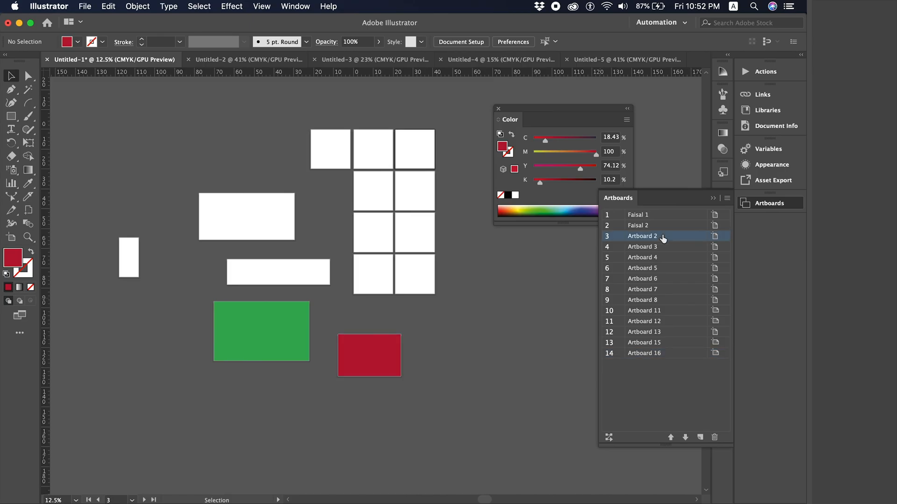
double_click(664, 237)
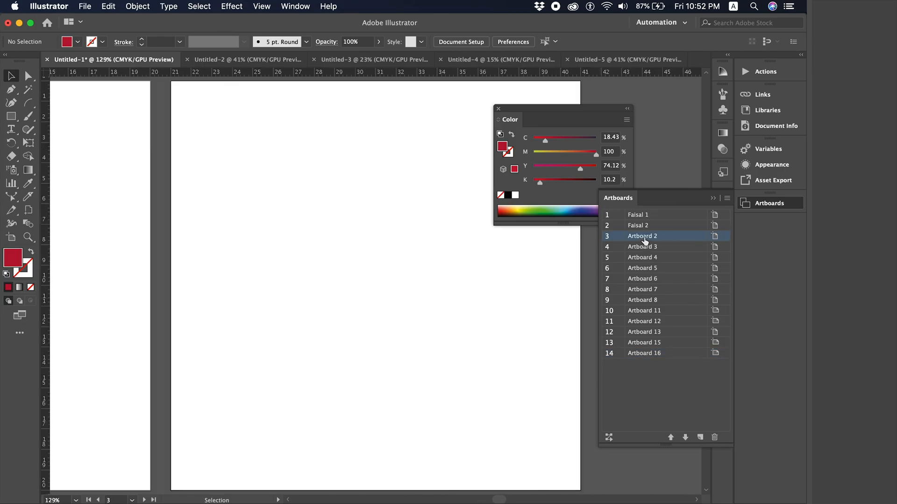
double_click(644, 237)
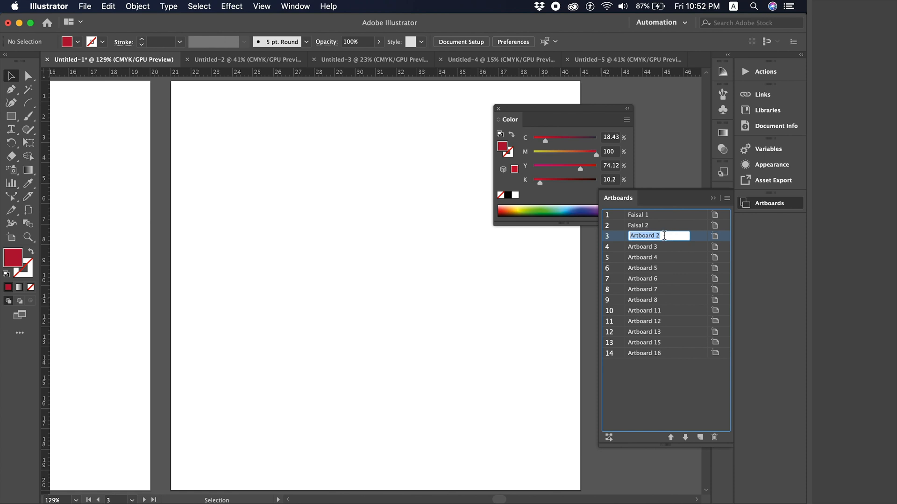
type("Faisal 3")
key("Return")
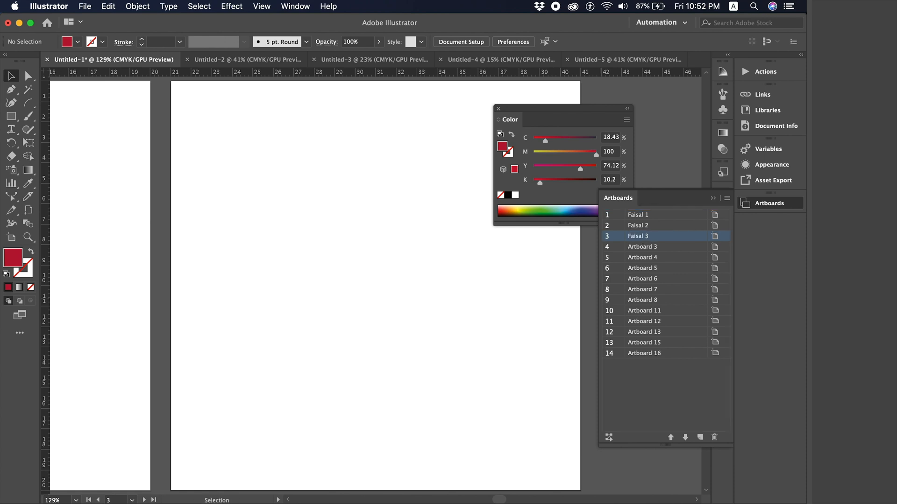
left_click(668, 249)
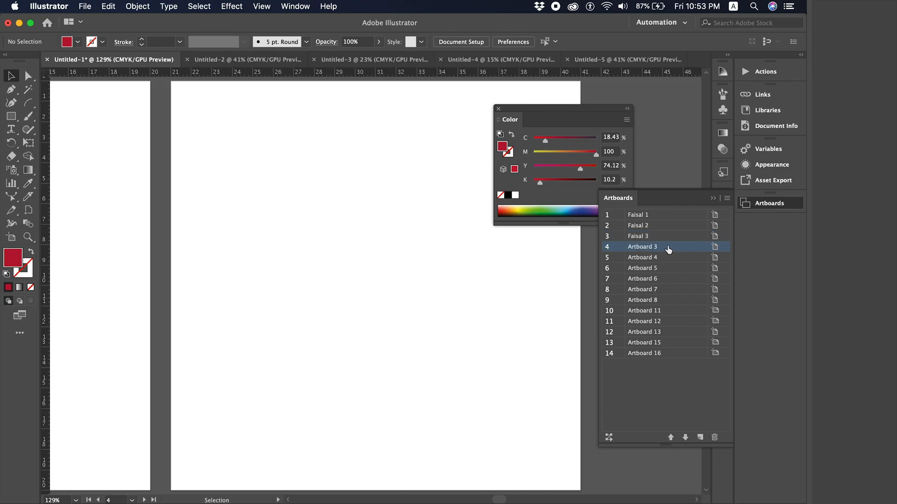
- Toggle the panels, zoom out and move the colour panel out of the way
key("Tab")
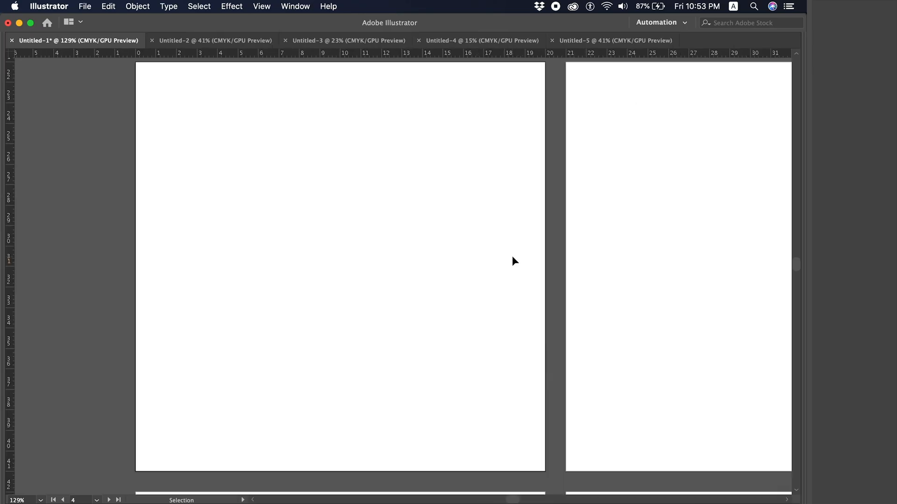
key("a")
key("super+minus")
key("super+minus")
key("Tab")
scroll(513, 258, "right", 5)
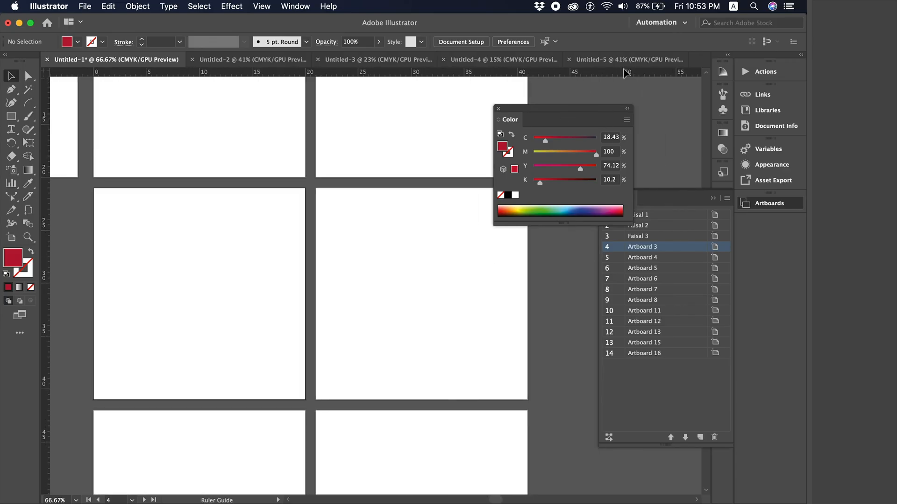
left_click_drag(570, 108, 623, 13)
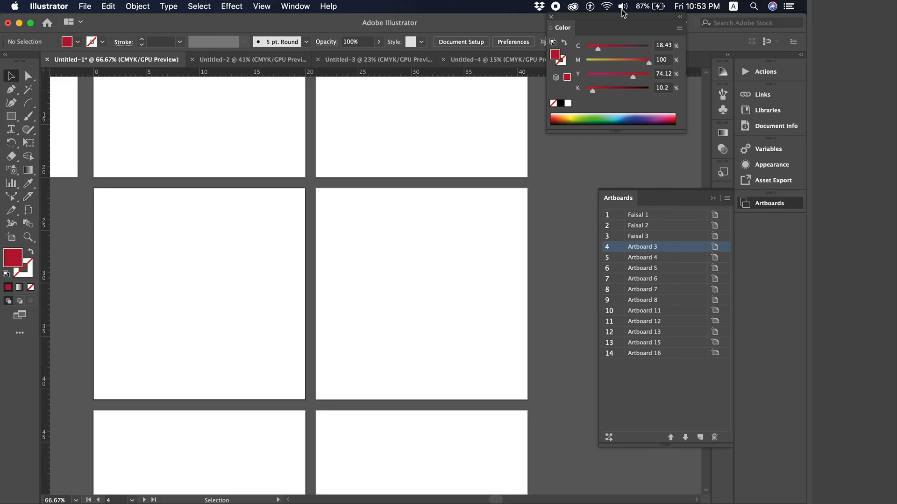
scroll(285, 157, "down", 2)
- Zoom out to show all artboards and add a new square Artboard 17 beside the grid
key("super+minus")
key("super+minus")
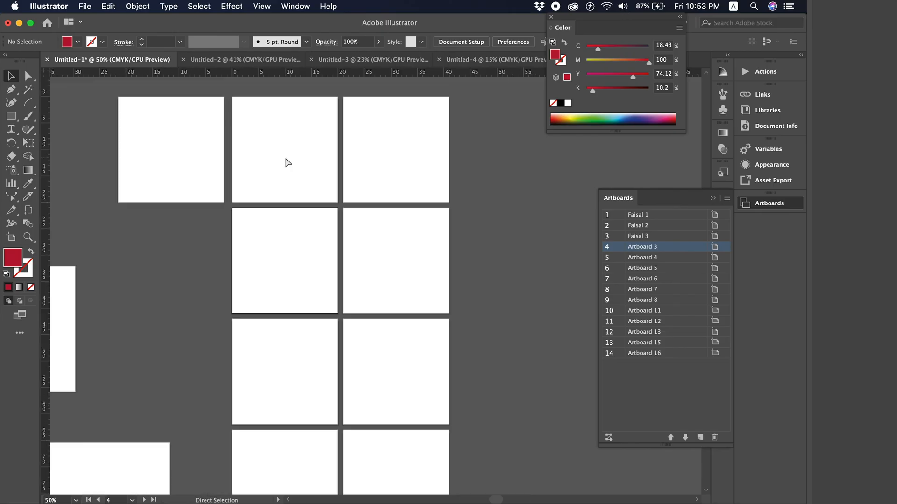
key("super+minus")
scroll(335, 300, "down", 4)
scroll(335, 301, "left", 1)
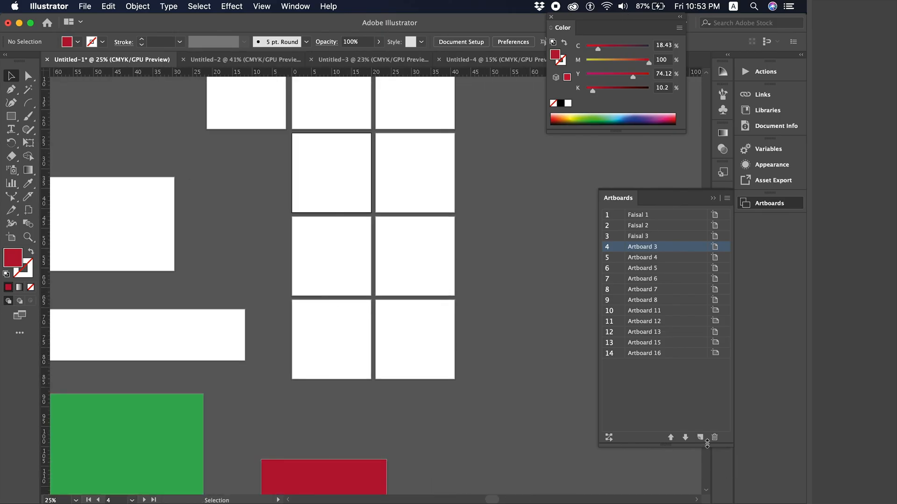
key("super+minus")
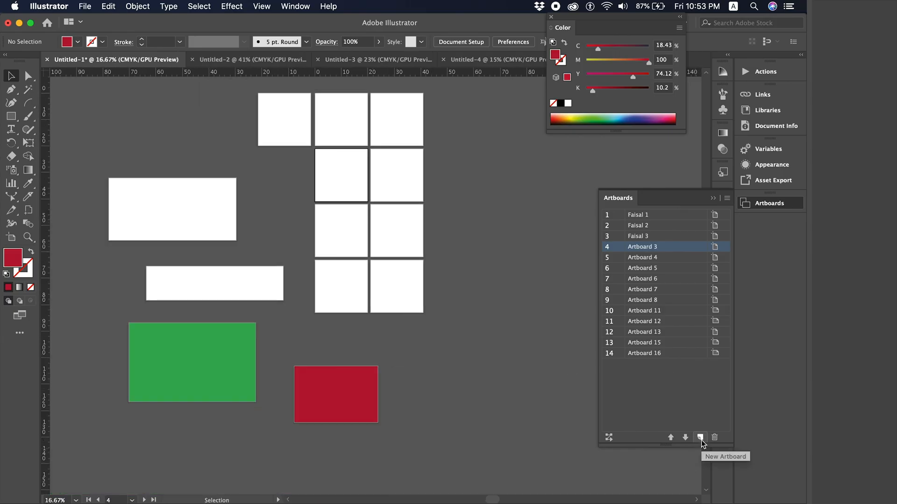
left_click(700, 438)
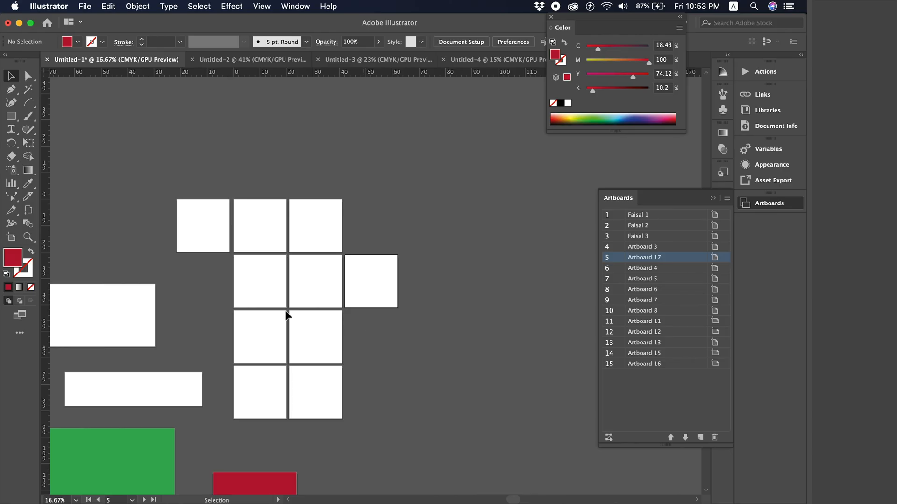
scroll(240, 298, "down", 5)
scroll(240, 298, "left", 10)
left_click(229, 214)
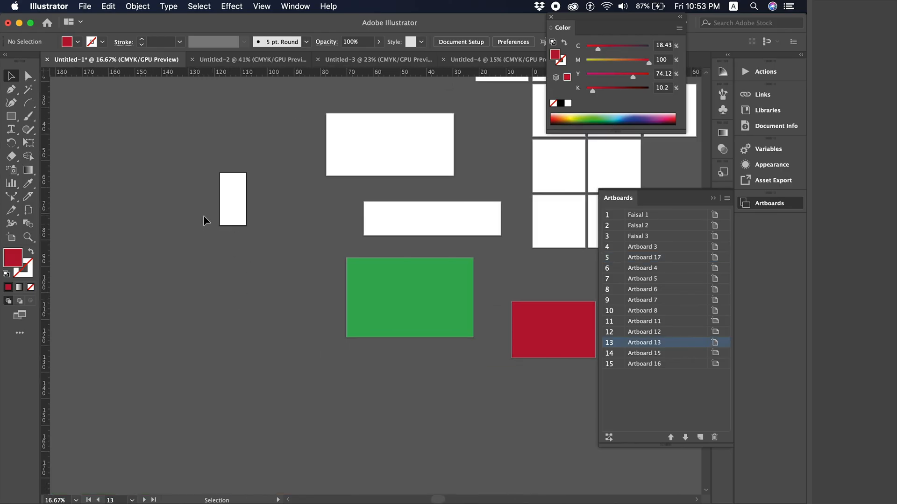
scroll(88, 231, "up", 2)
scroll(88, 231, "right", 4)
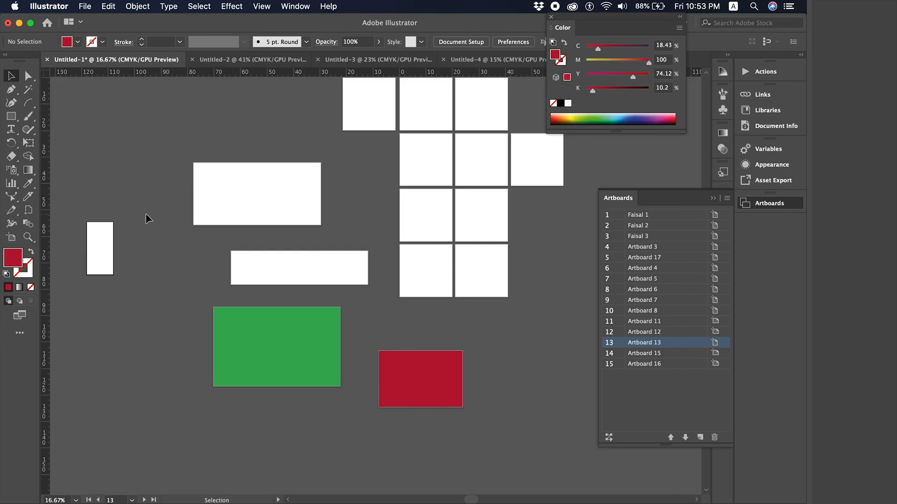
left_click_drag(146, 215, 74, 296)
scroll(74, 296, "right", 2)
scroll(74, 296, "up", 1)
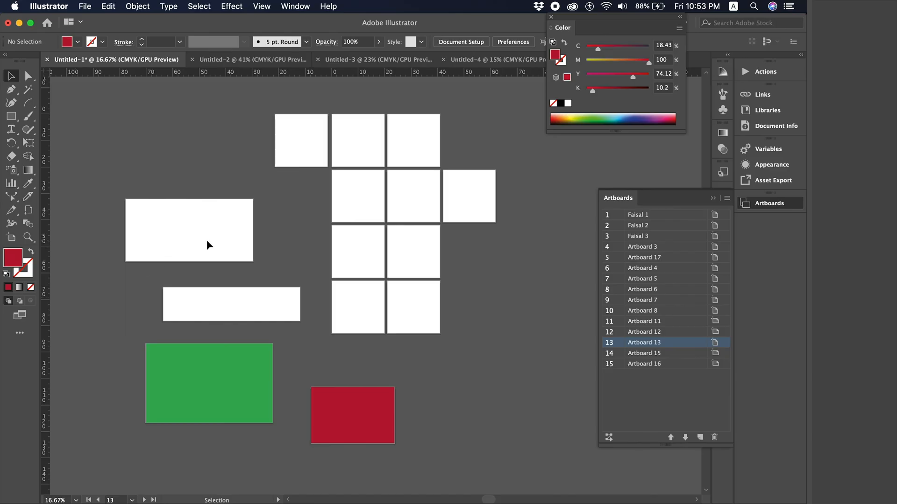
left_click(466, 216)
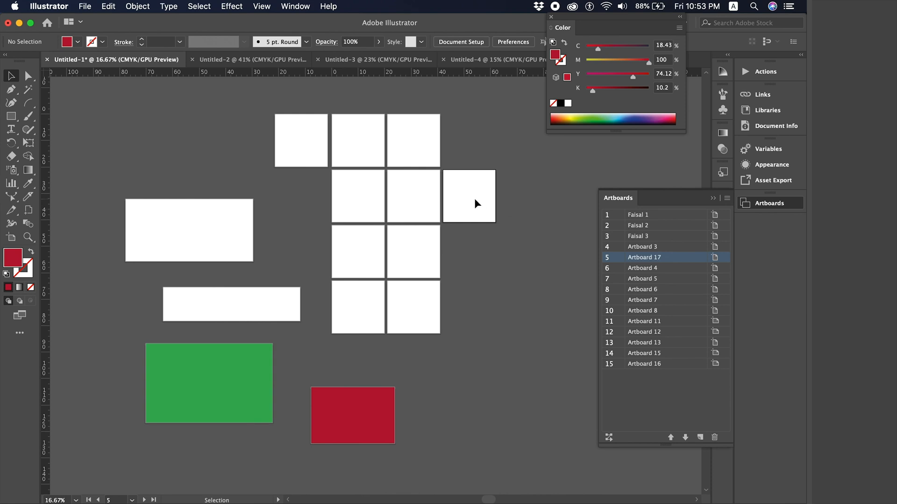
left_click(419, 217)
left_click(459, 209)
scroll(436, 180, "right", 2)
scroll(436, 181, "up", 1)
scroll(438, 181, "right", 2)
scroll(438, 181, "up", 1)
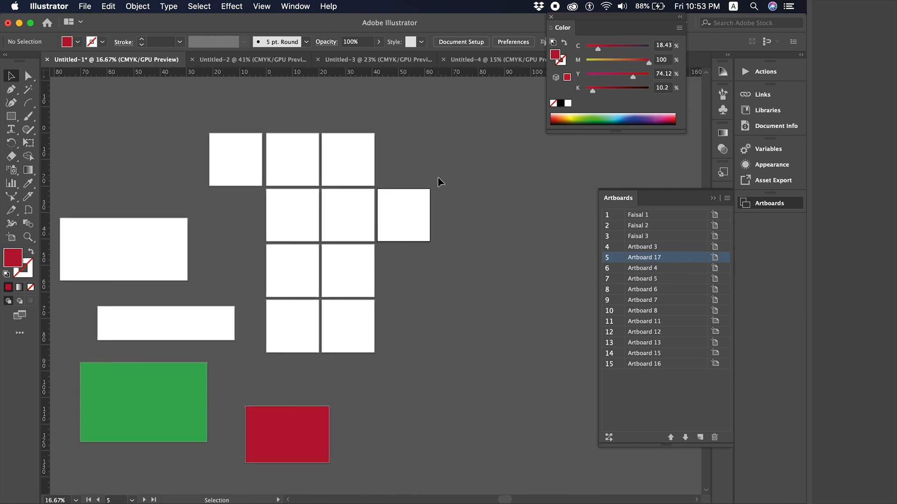
left_click(343, 214)
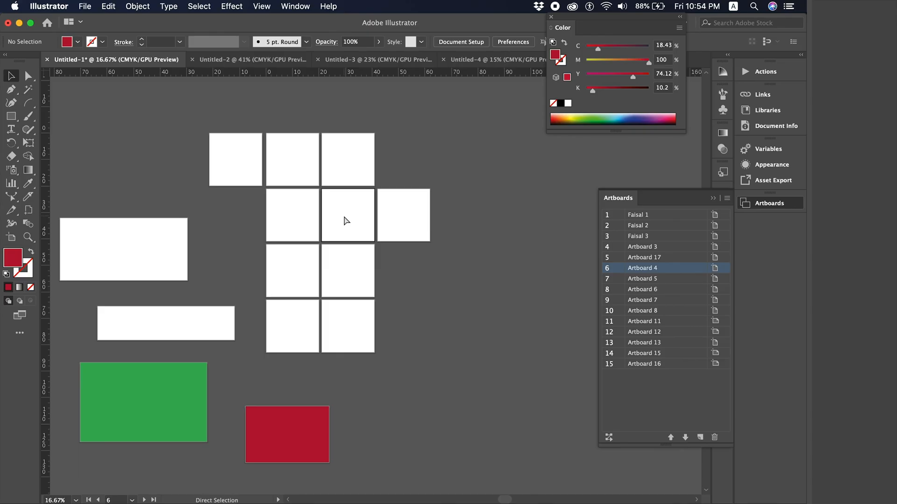
key("super+equal")
scroll(348, 229, "right", 1)
scroll(348, 228, "up", 1)
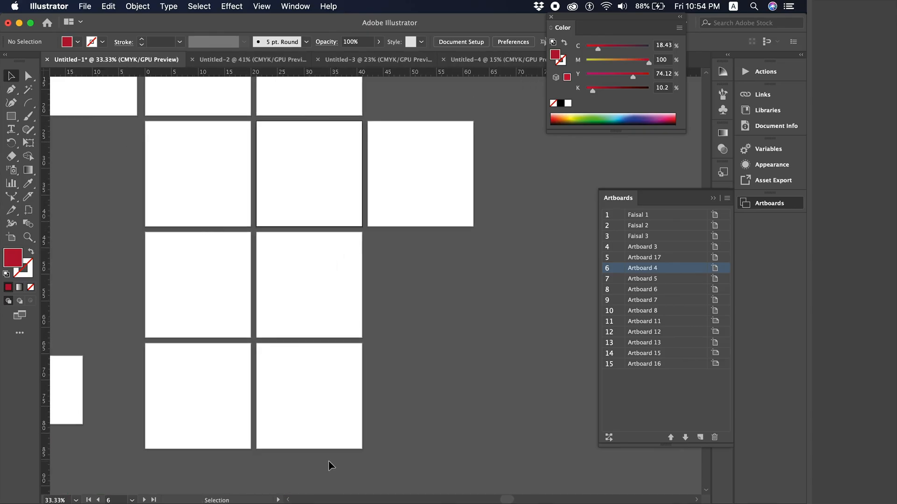
left_click(327, 404)
key("super+minus")
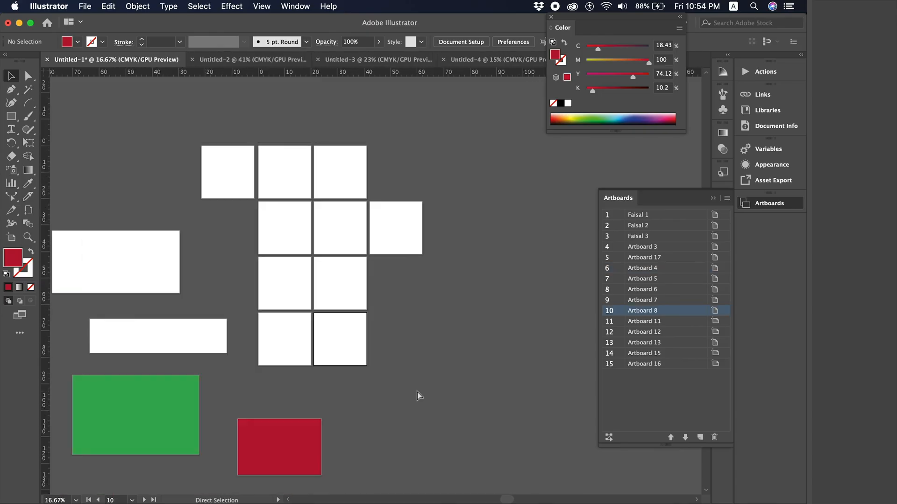
left_click(644, 365)
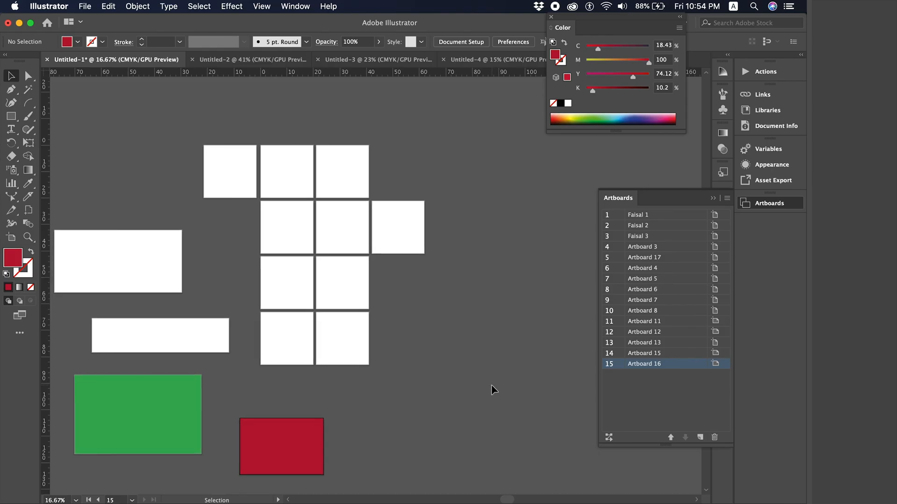
double_click(686, 369)
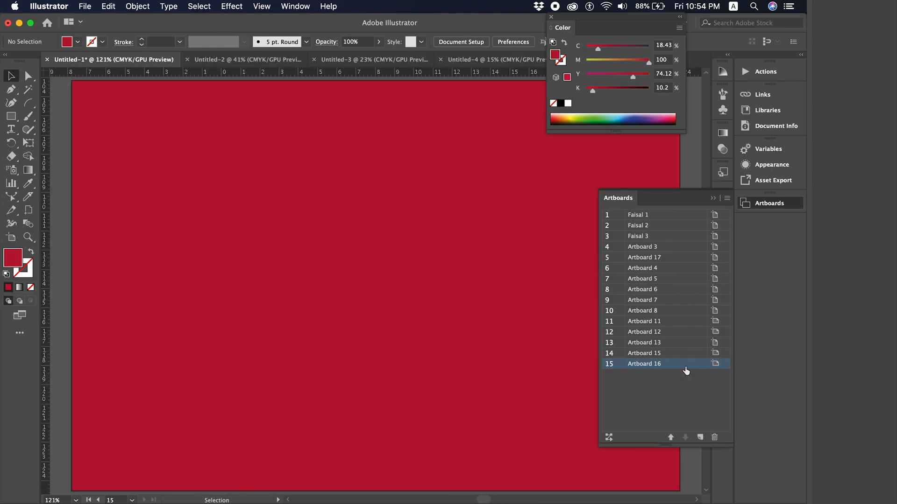
key("super+minus")
key("super+minus")
key("super+minus")
key("super+minus")
key("super+minus")
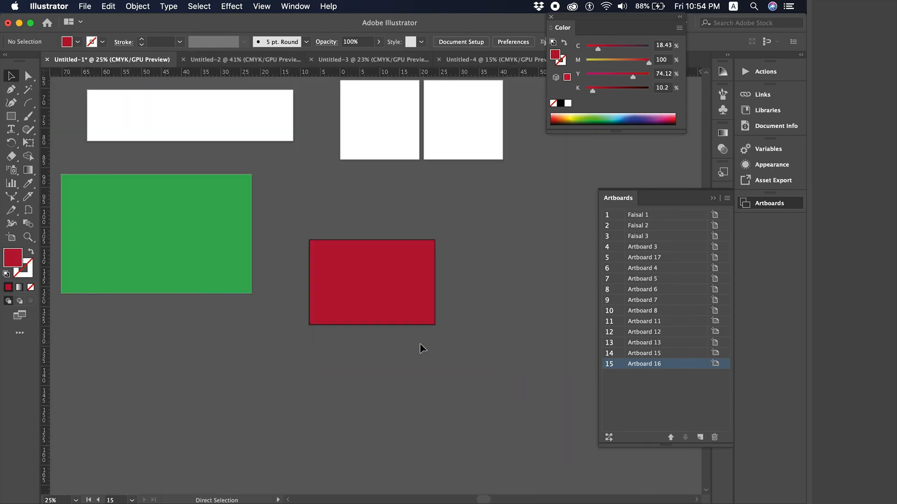
scroll(422, 348, "right", 5)
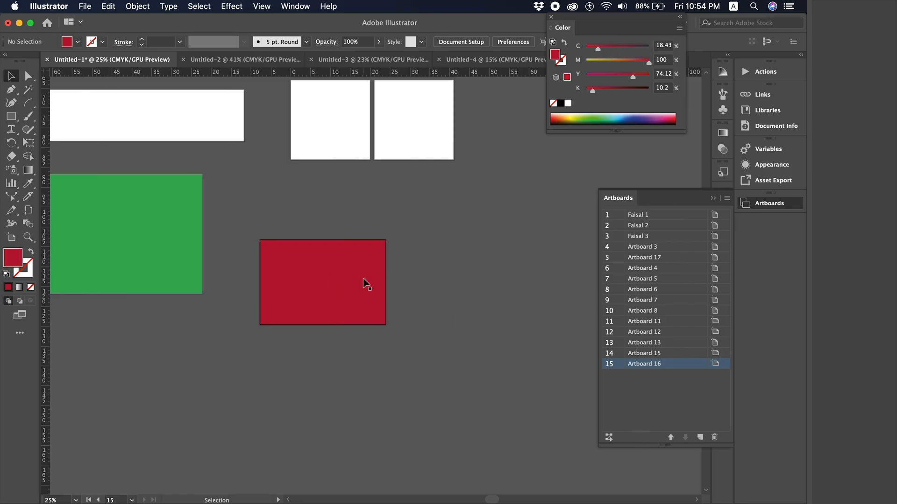
- Add Artboard 18 next to the red artboard using New Artboard
left_click(700, 438)
left_click(286, 293)
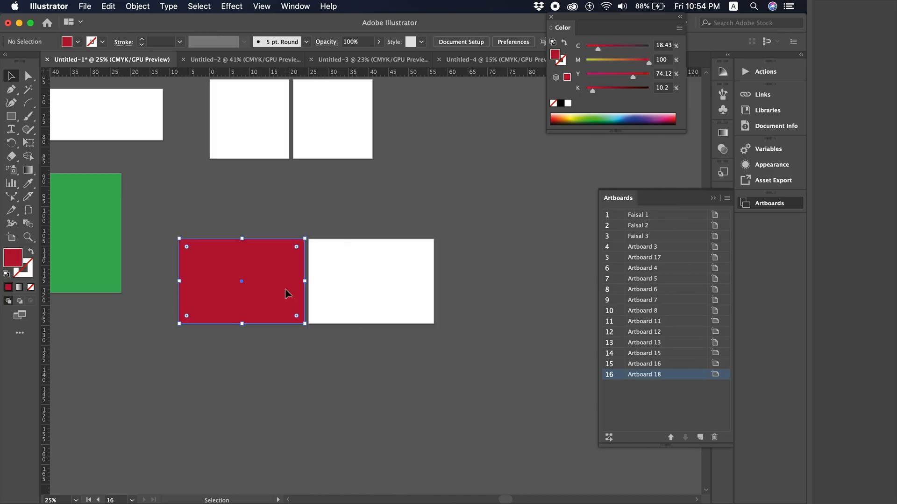
left_click(391, 282)
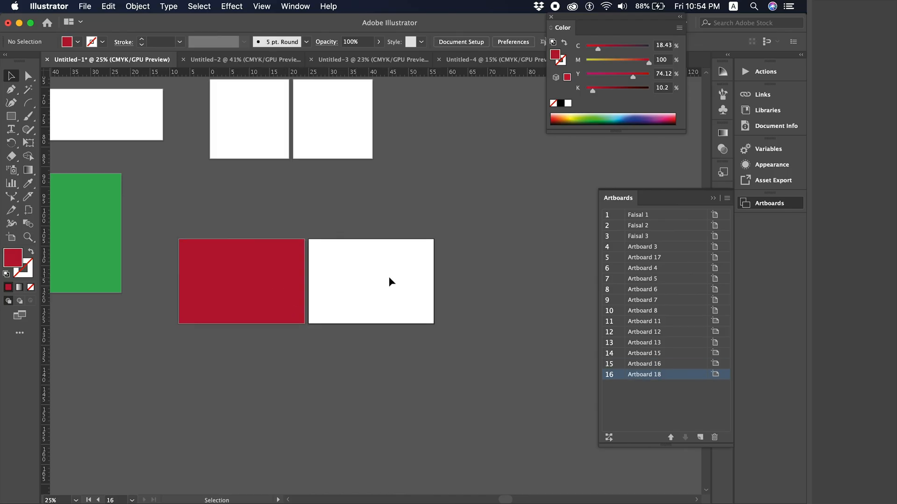
left_click(288, 292)
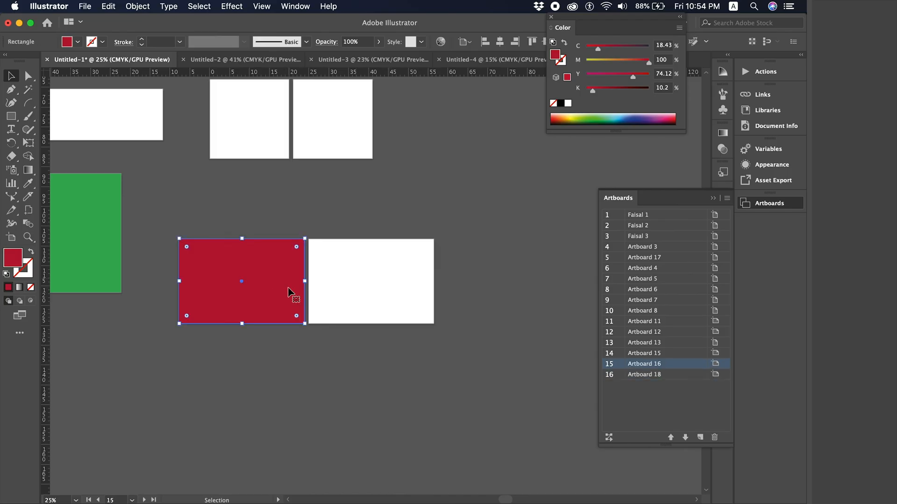
left_click(296, 215)
key("super+minus")
key("super+minus")
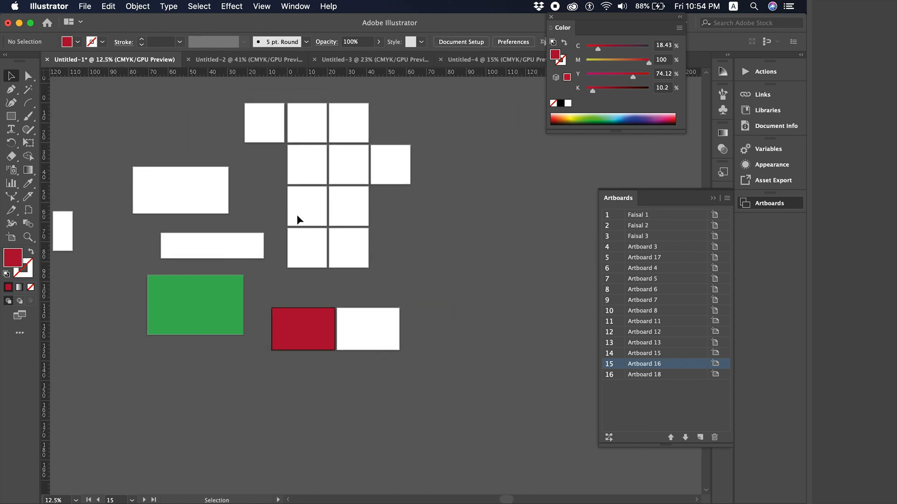
- Make the second custom-named artboard active and add Artboard 19 after it in the top row
left_click(293, 115)
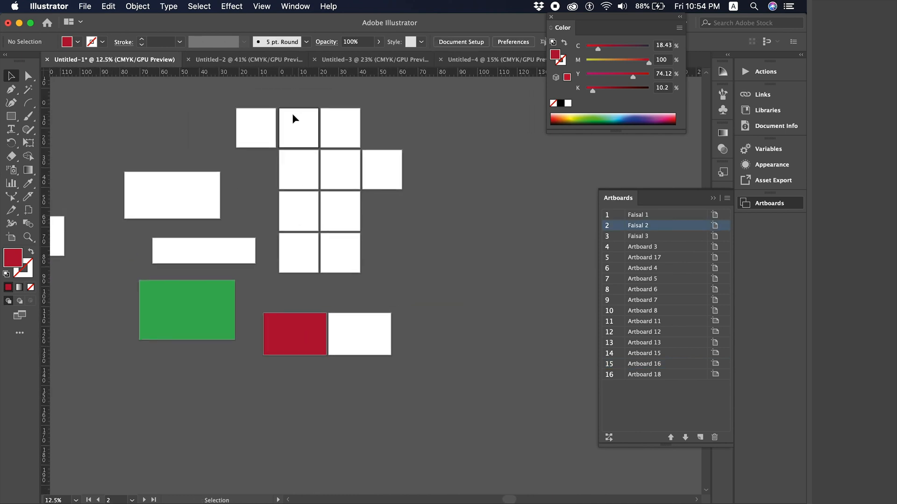
left_click(701, 436)
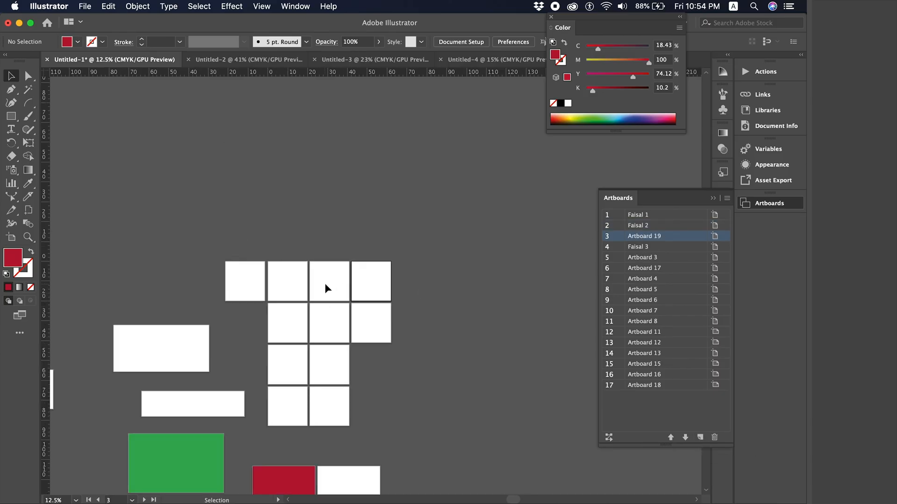
scroll(324, 283, "down", 5)
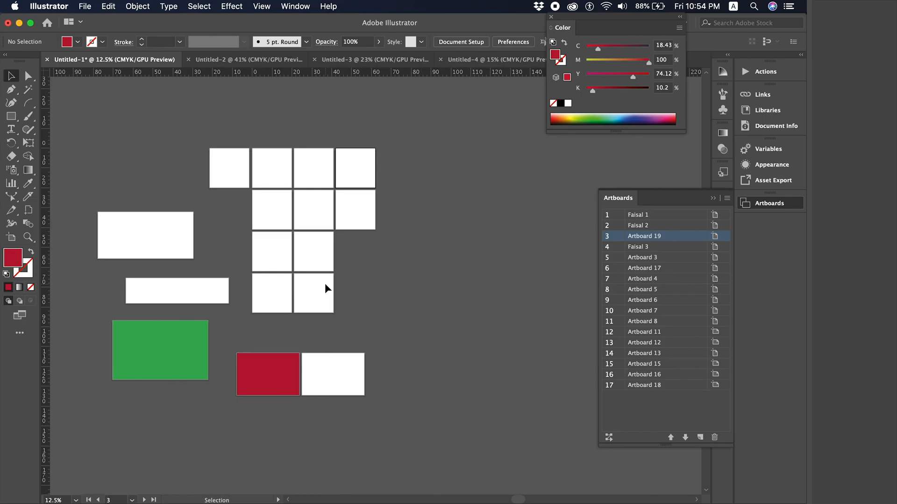
scroll(324, 283, "left", 3)
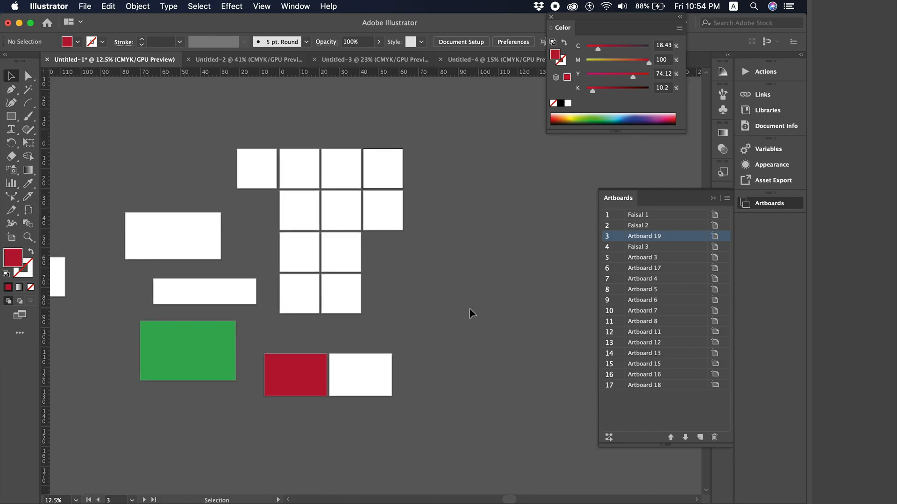
- Delete Artboards 17, 18 and 19, leaving 14 artboards
key("Delete")
key("Delete")
key("Delete")
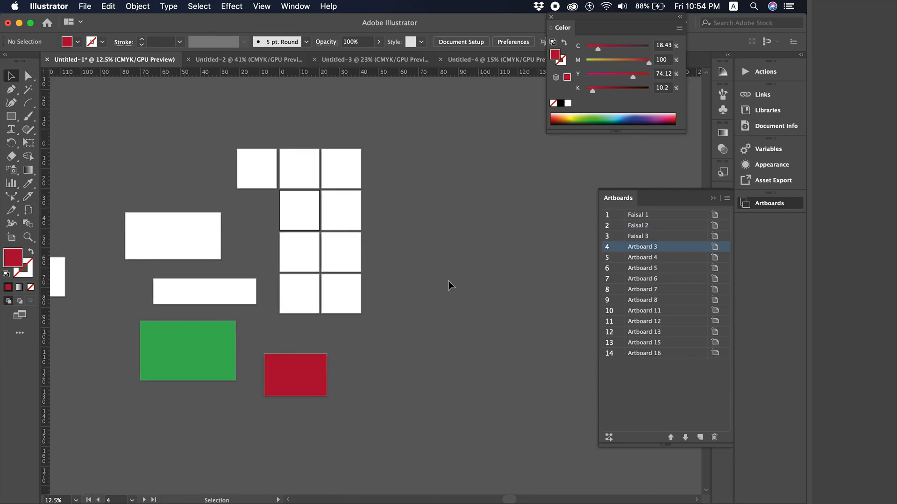